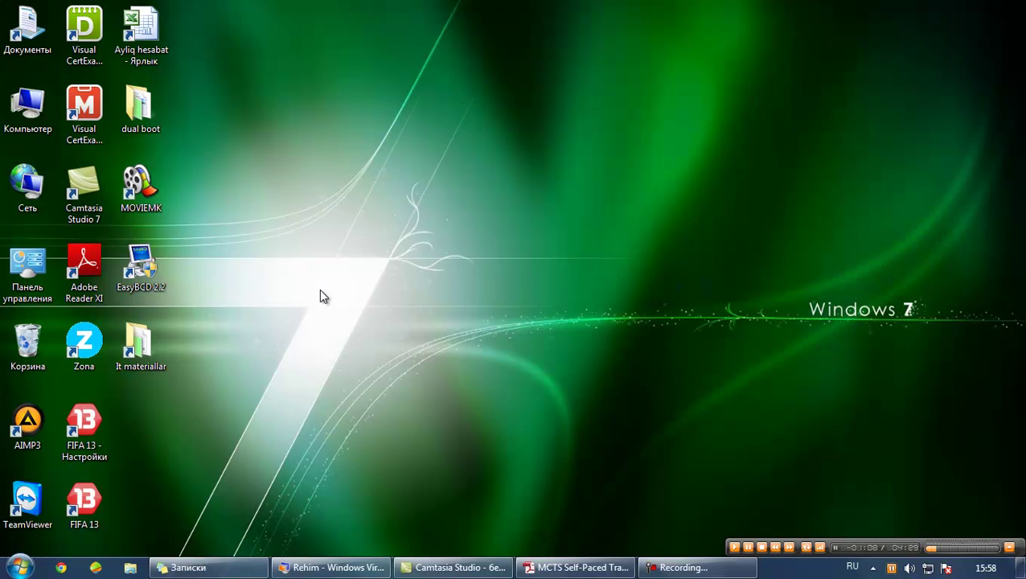
Open Control Panel from Start and go to the System page showing Windows 7 Максимальная
click(20, 567)
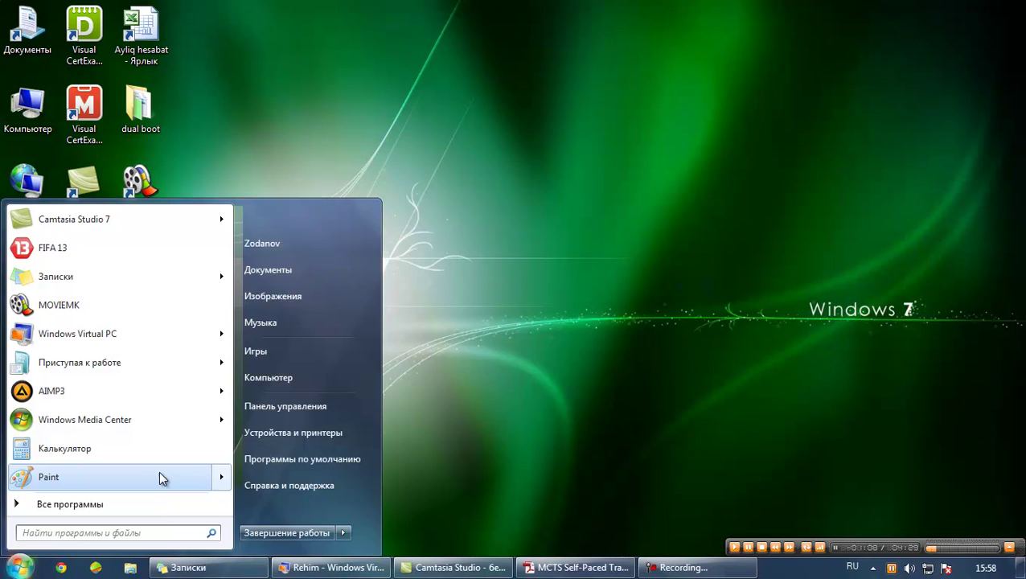
mouse_move(159, 470)
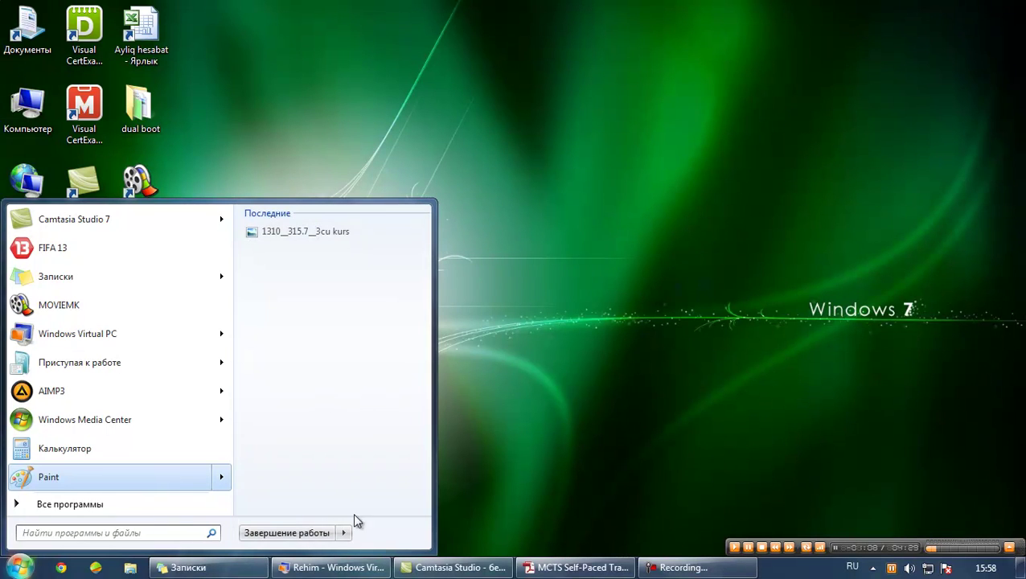
click(480, 440)
click(19, 566)
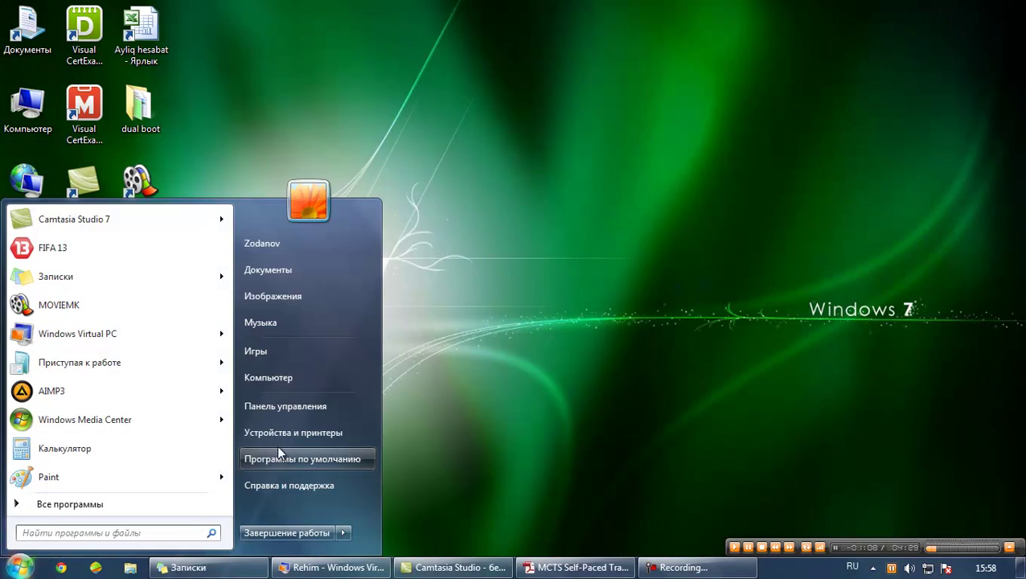
click(286, 407)
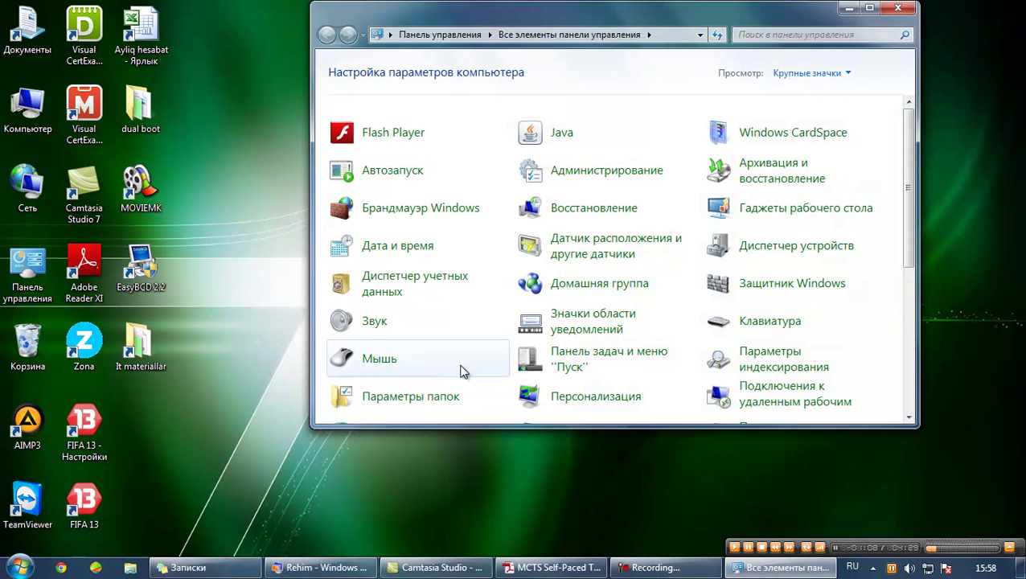
scroll(627, 273, down, 3)
scroll(632, 289, down, 2)
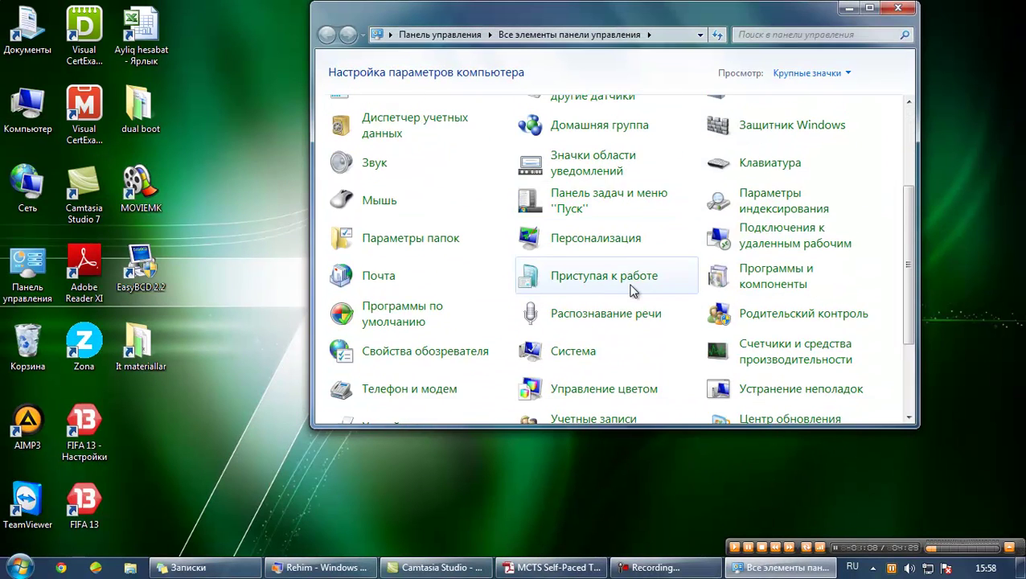
click(589, 306)
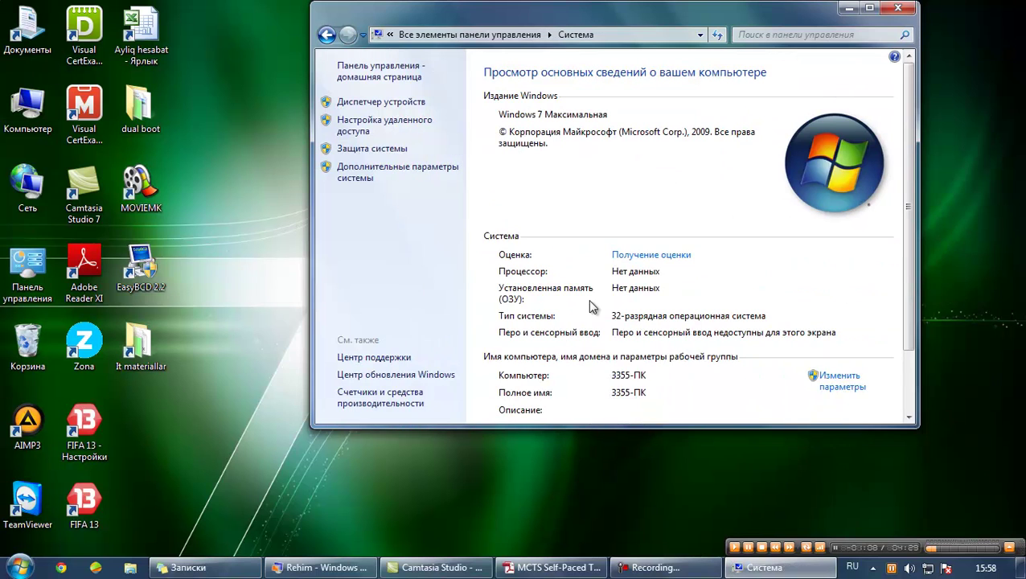
Open advanced system settings and review the User Profiles and Change Type dialogs without changing anything
click(384, 179)
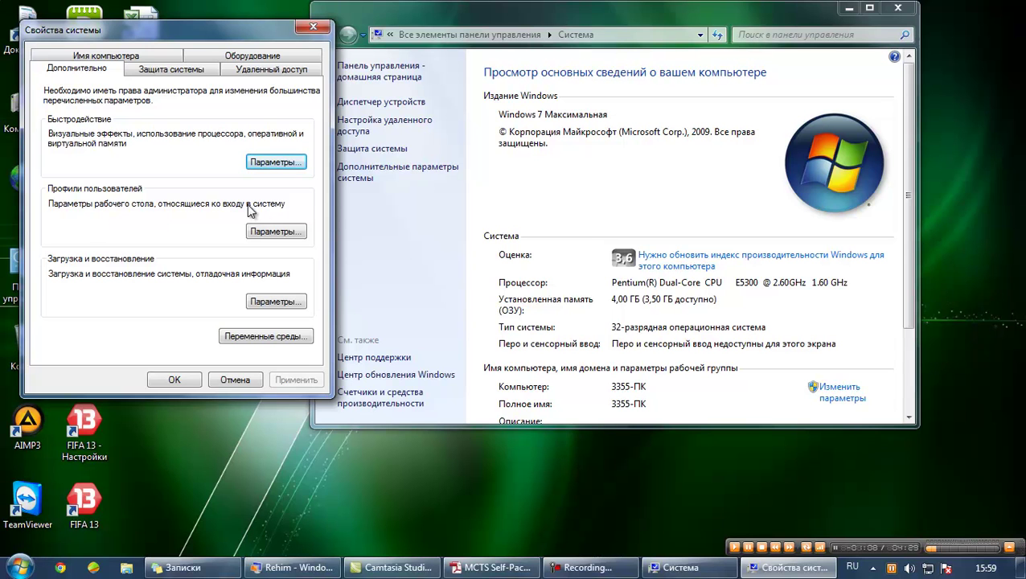
click(274, 231)
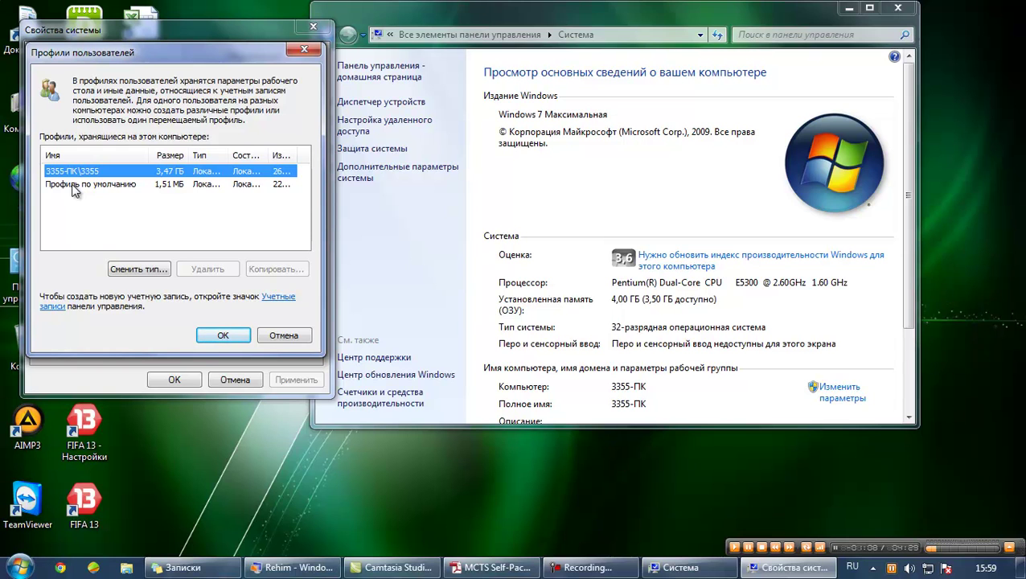
click(139, 270)
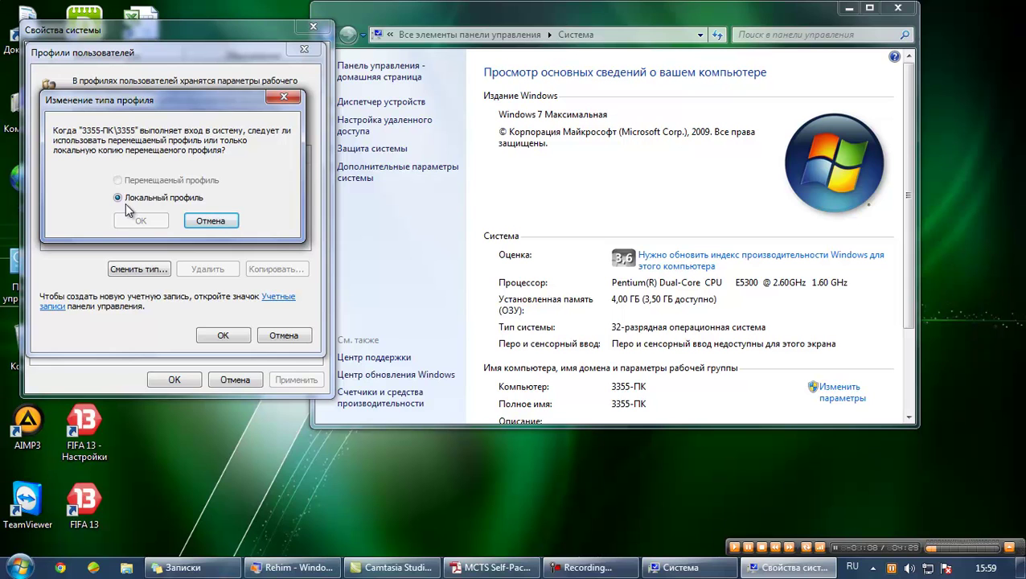
click(206, 219)
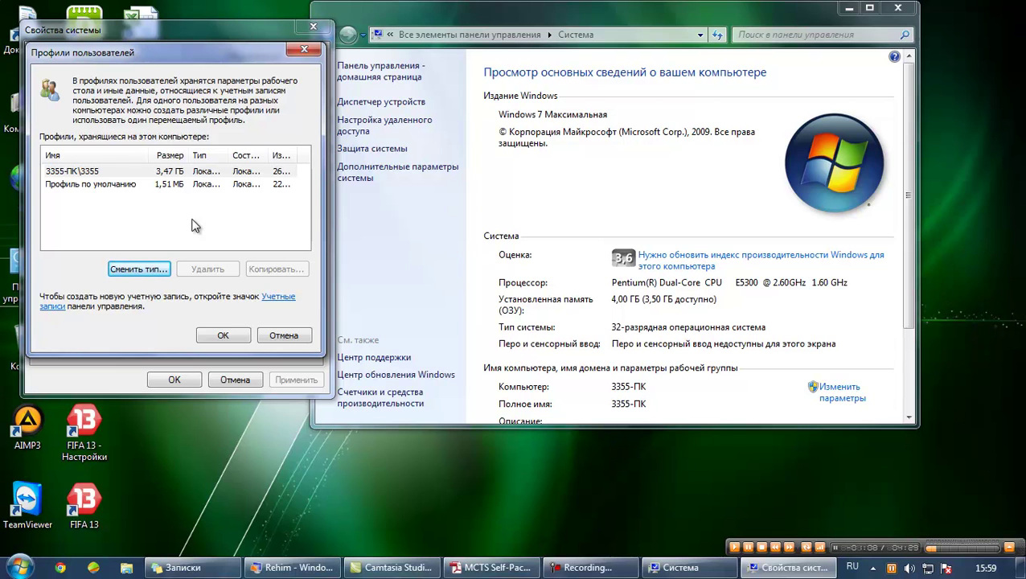
click(303, 50)
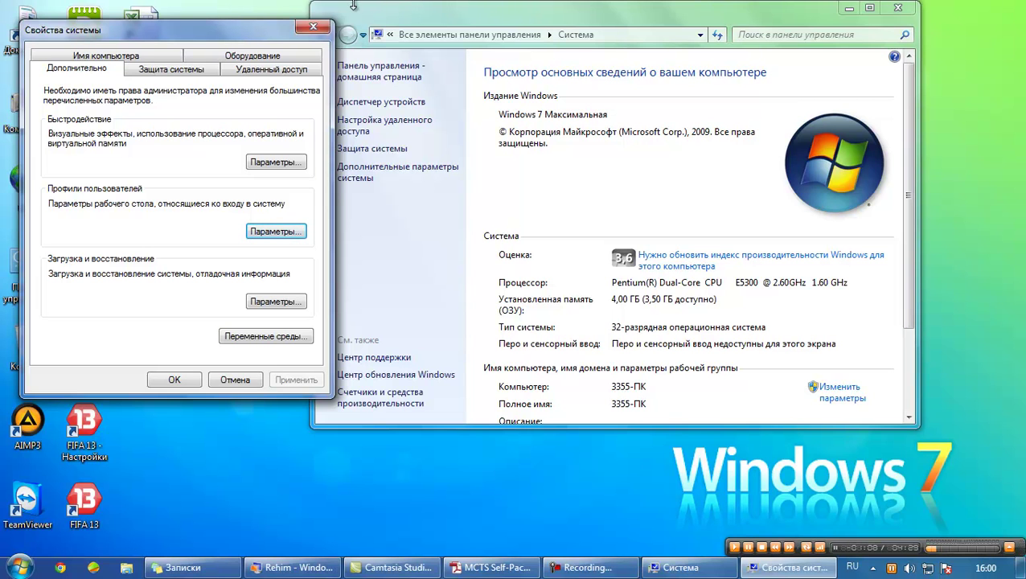
Close the System windows and launch Средство переноса данных Windows via a Start search for 'сред'
click(320, 29)
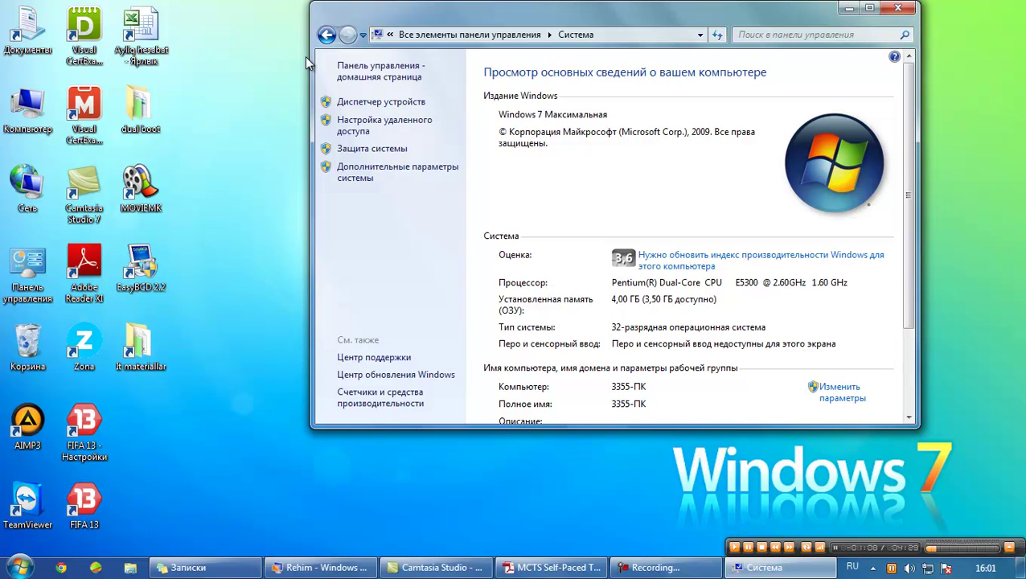
click(898, 8)
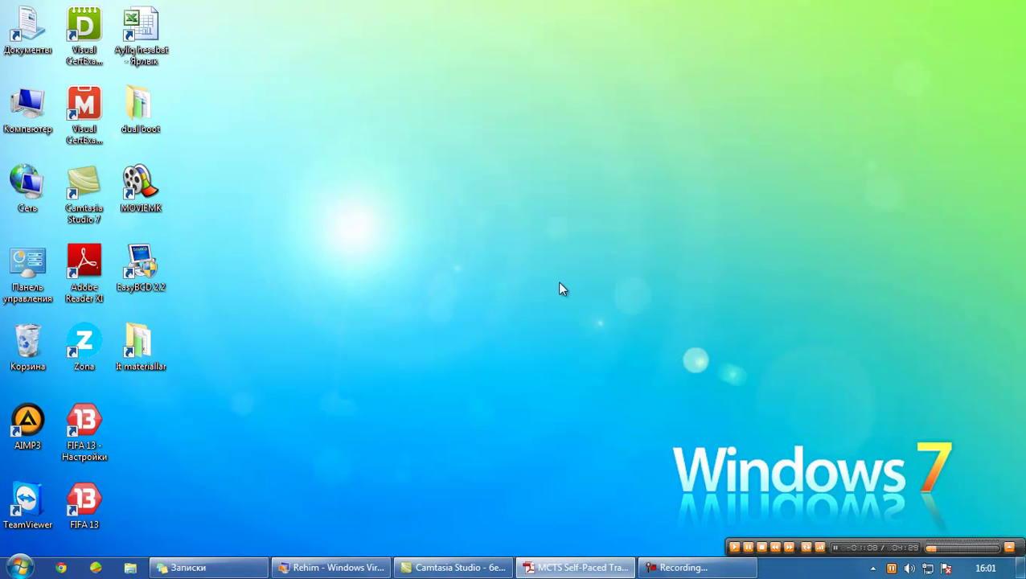
click(19, 568)
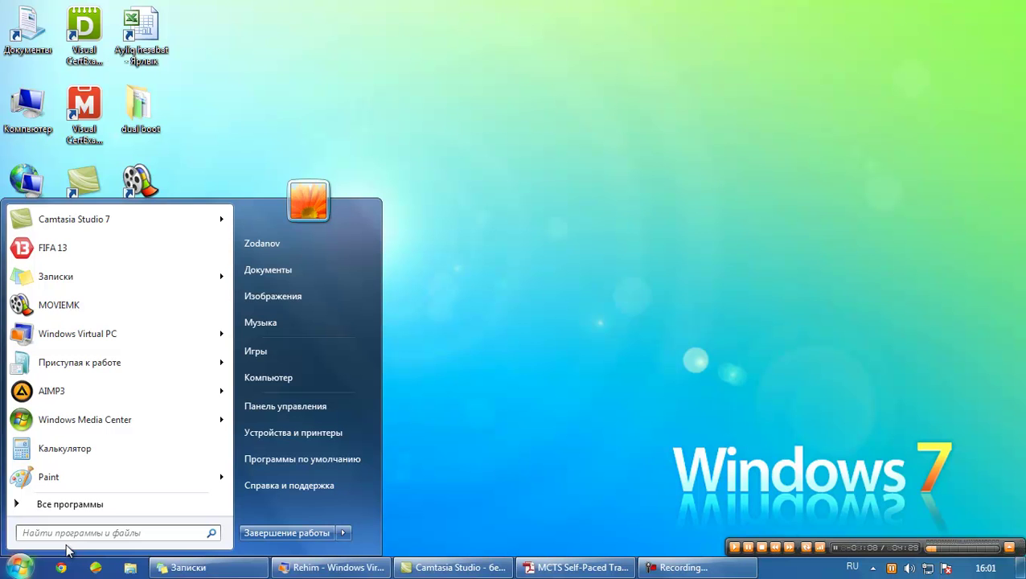
text(сред)
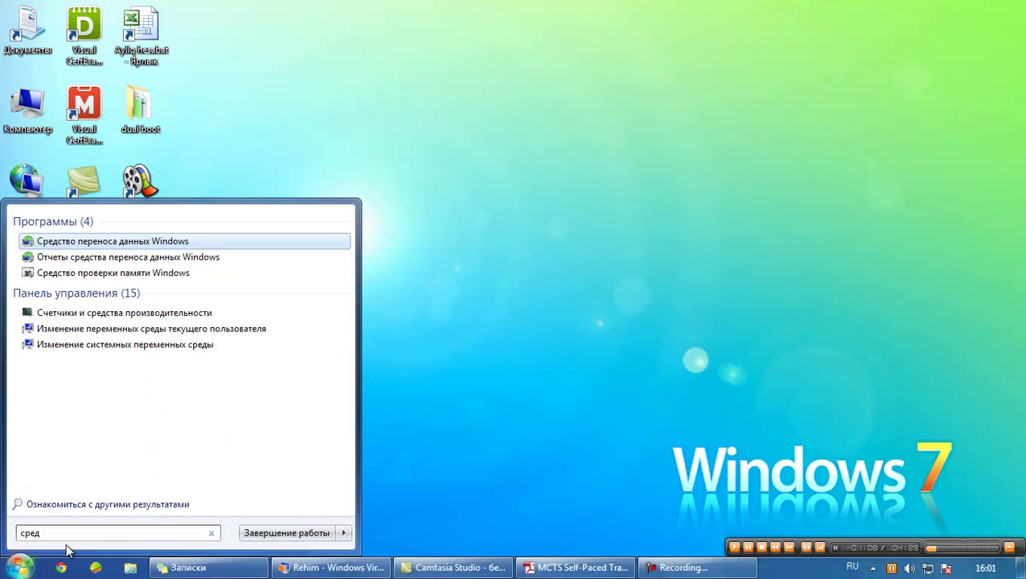
click(153, 243)
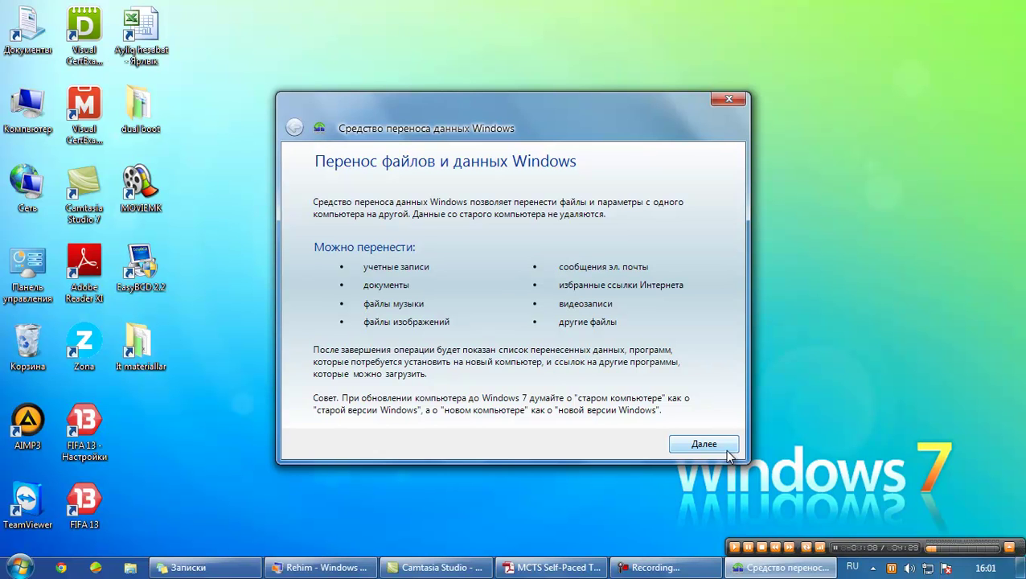
View Easy Transfer's transfer-method choices, then close the wizard
click(726, 452)
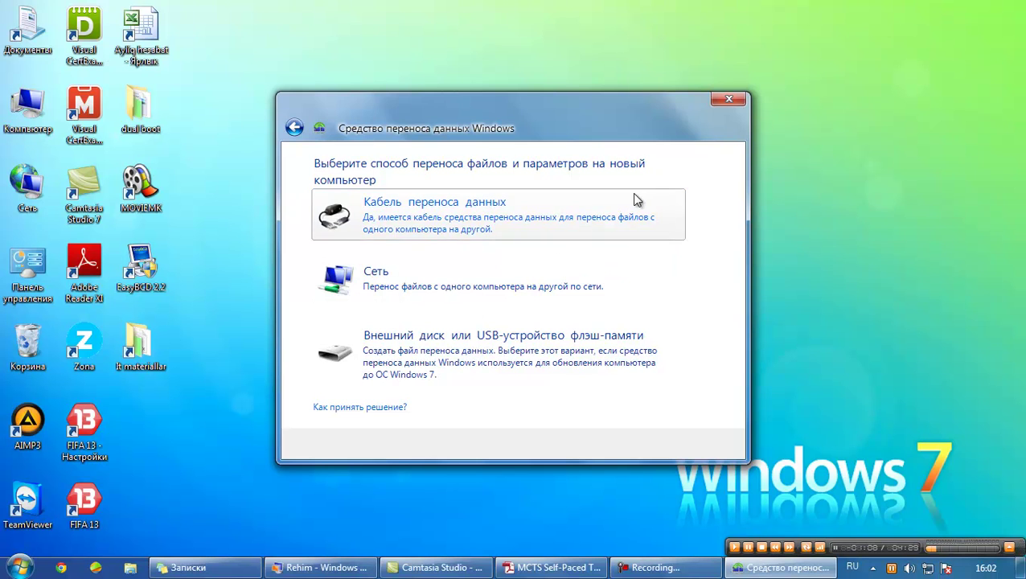
click(736, 98)
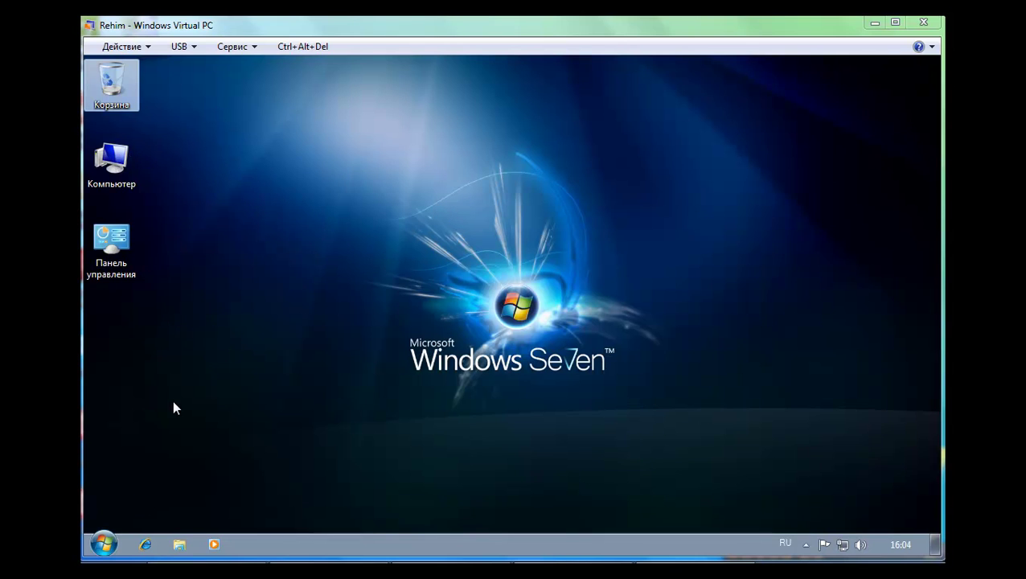
In the virtual machine, start Easy Transfer using an external disk or USB, marked as the source computer
click(109, 542)
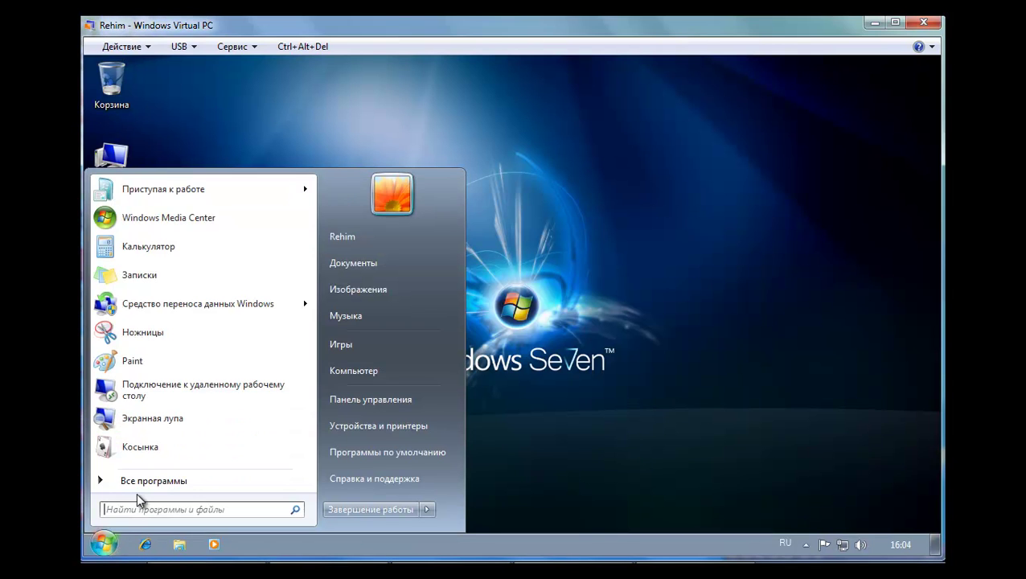
text(сред)
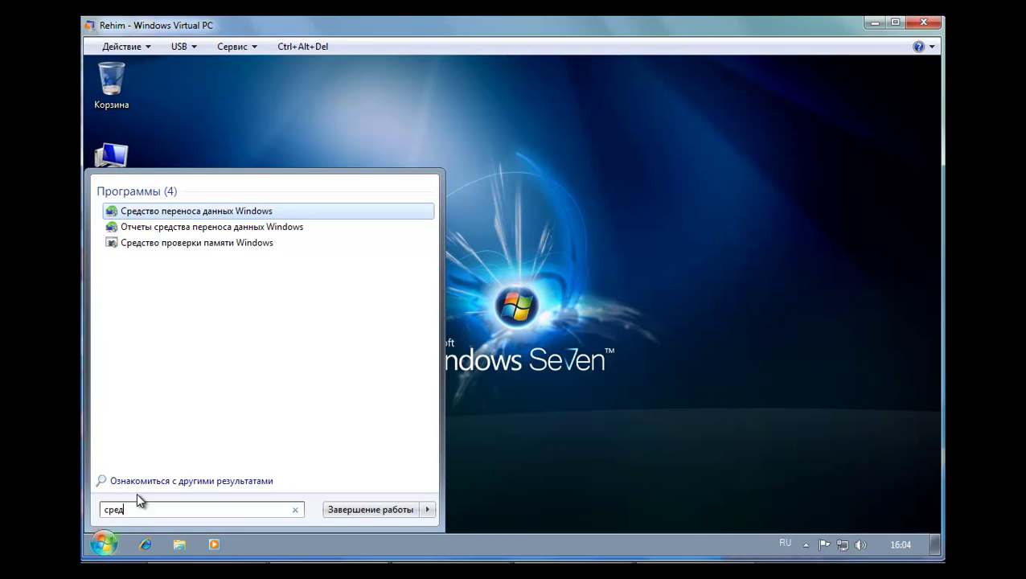
click(191, 213)
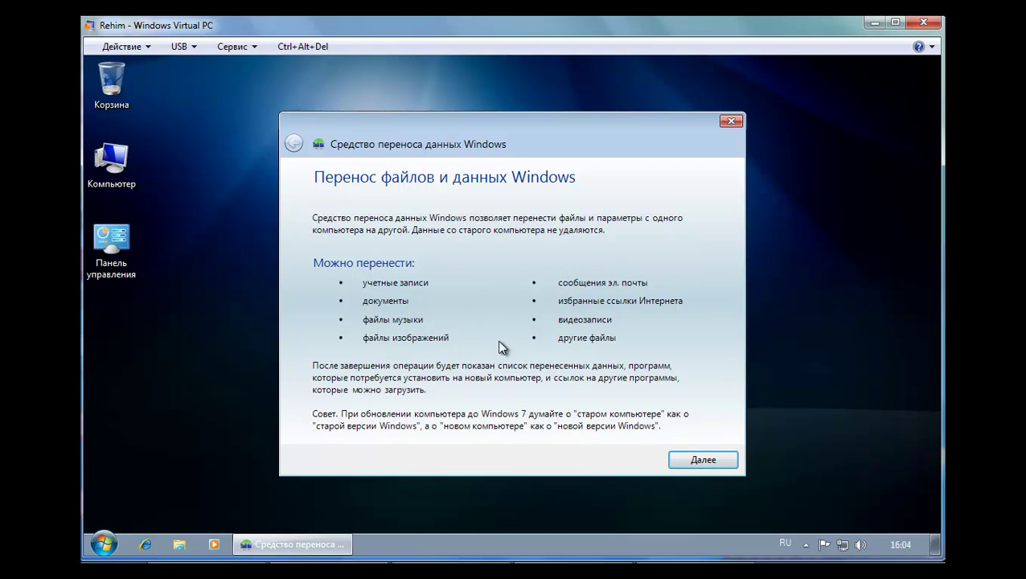
click(693, 461)
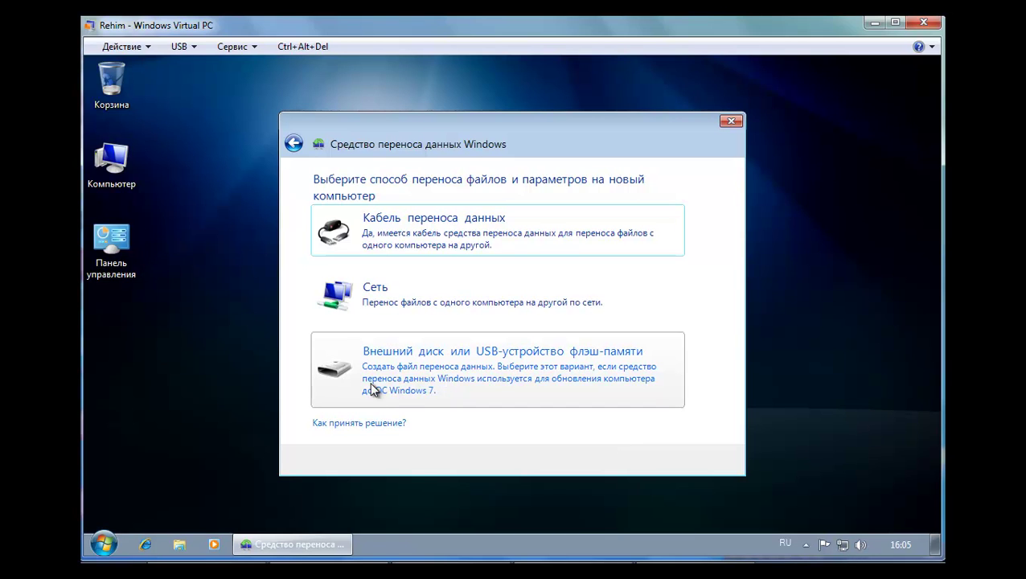
click(371, 391)
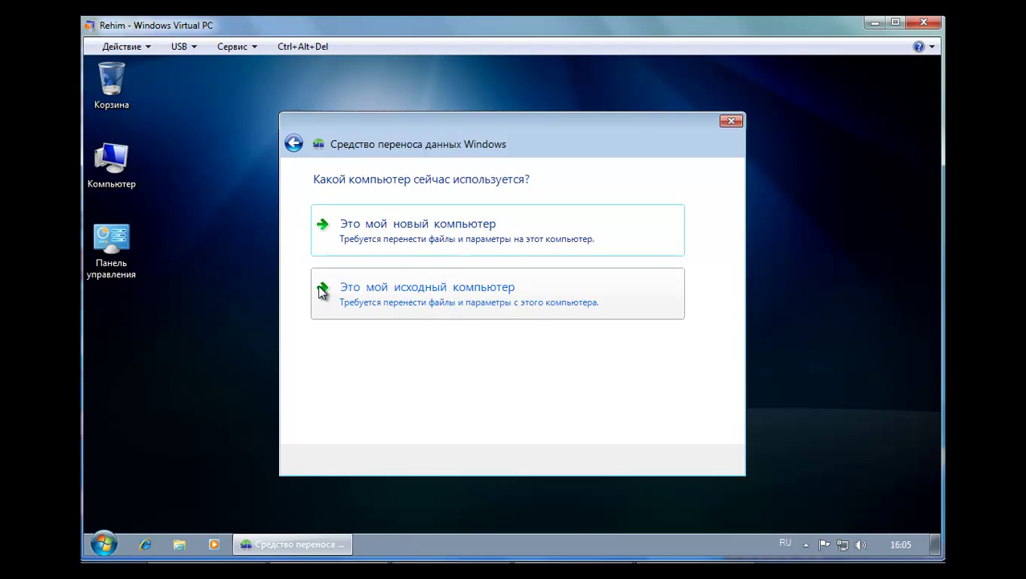
click(414, 304)
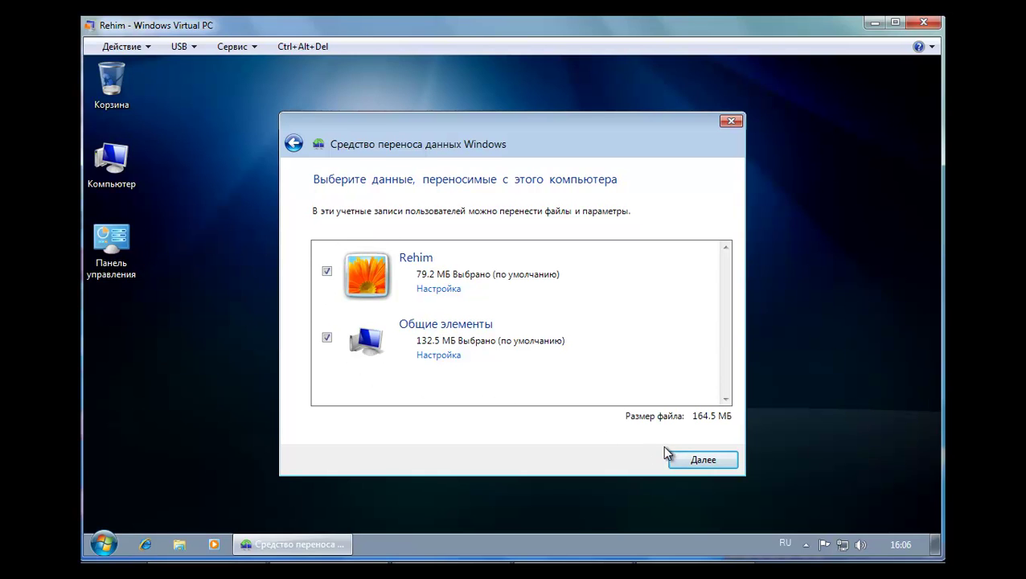
Review the user account's transfer categories and advanced folder selection, then keep the chosen folders
click(434, 299)
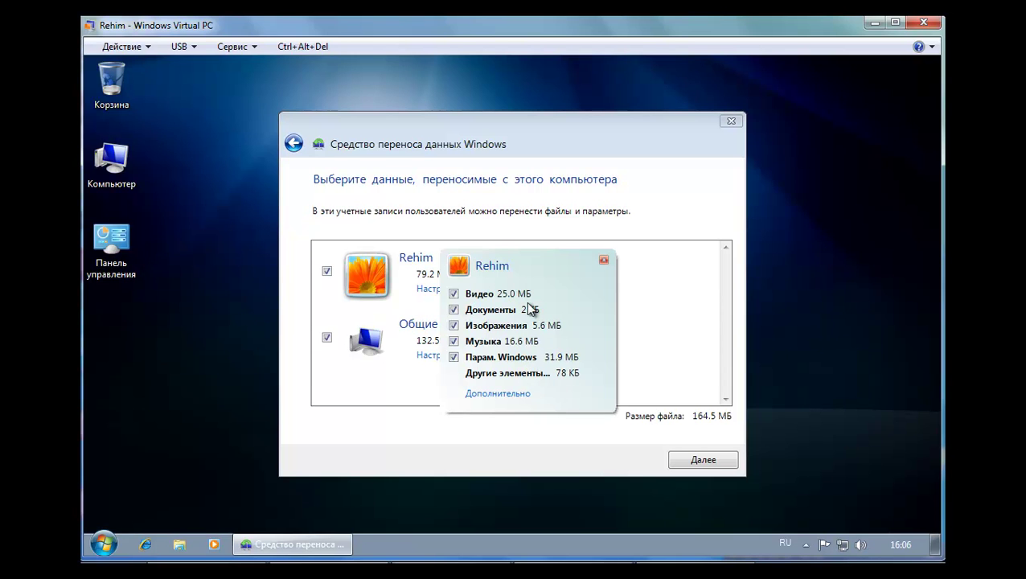
click(500, 395)
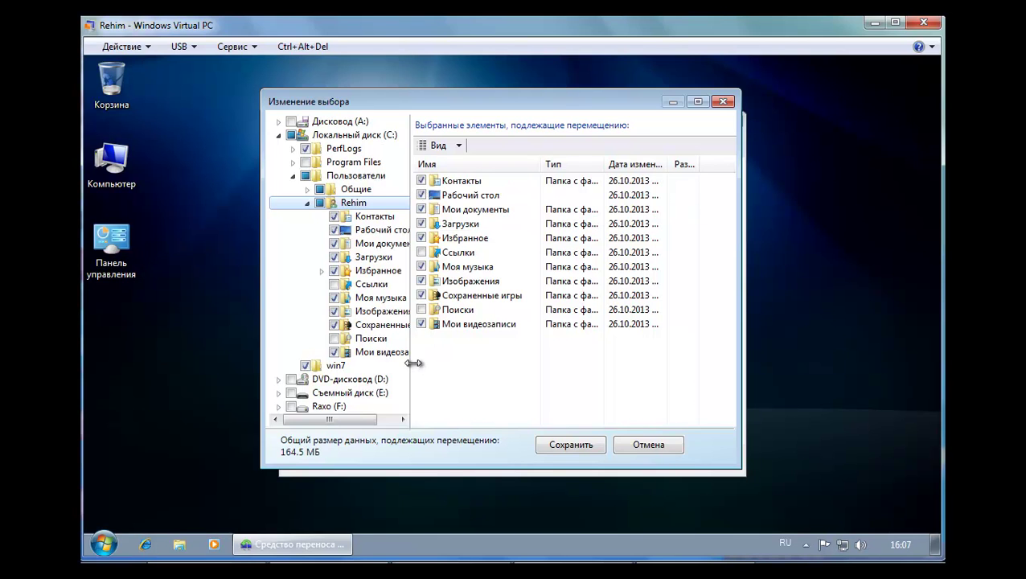
drag(413, 364, 468, 362)
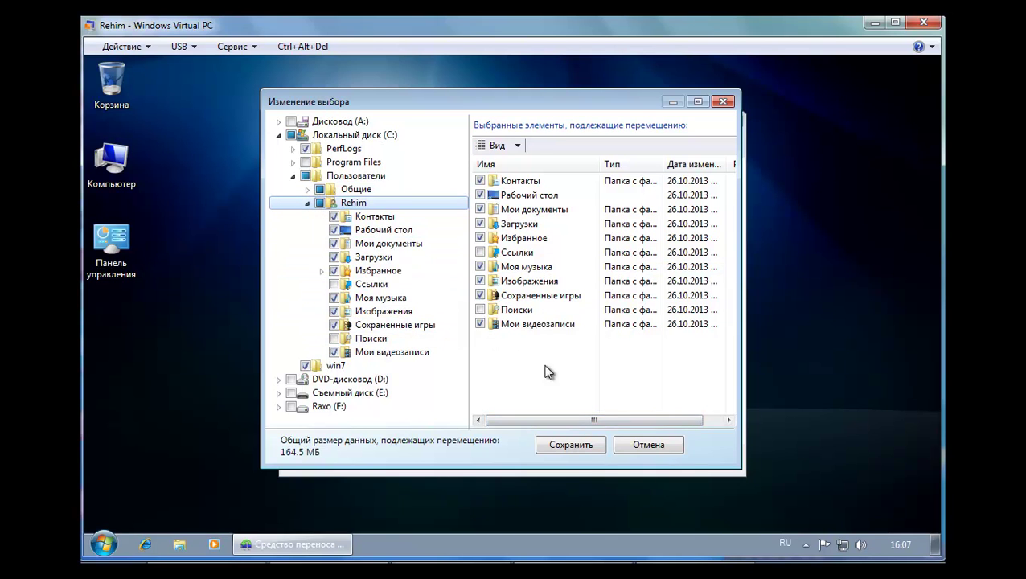
click(574, 443)
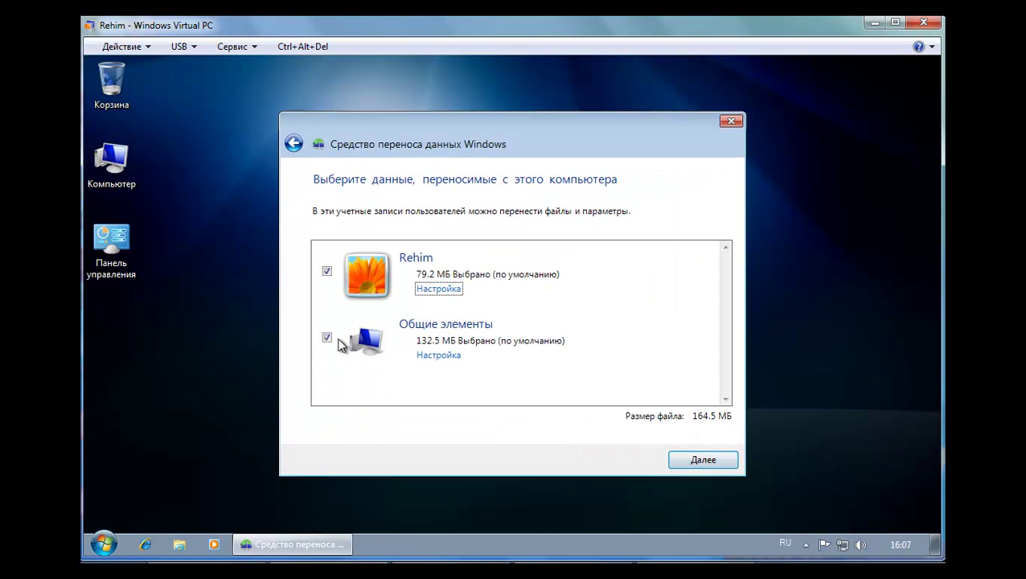
Inspect the shared items' advanced folder selection and close it without changes
click(438, 355)
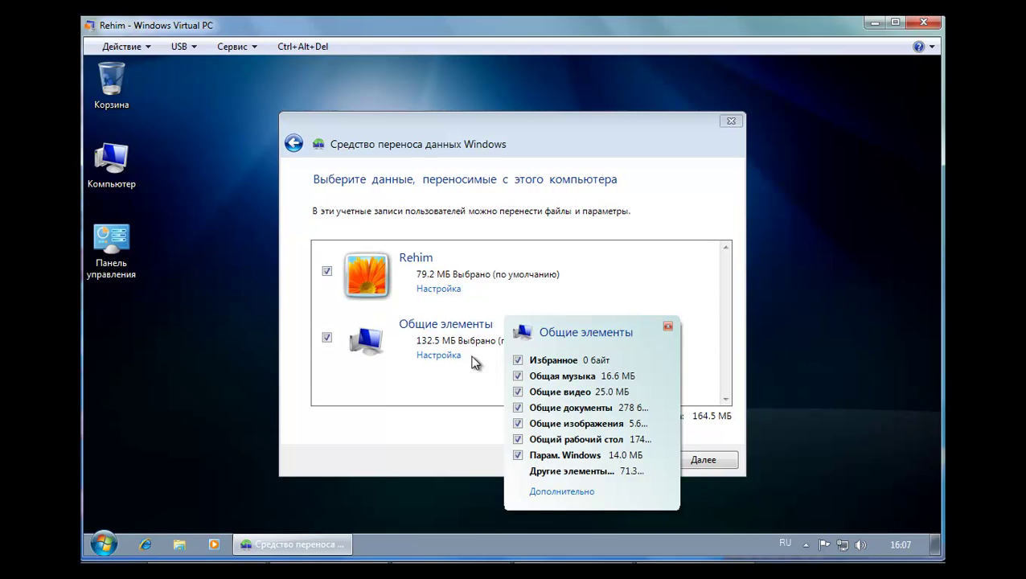
click(562, 491)
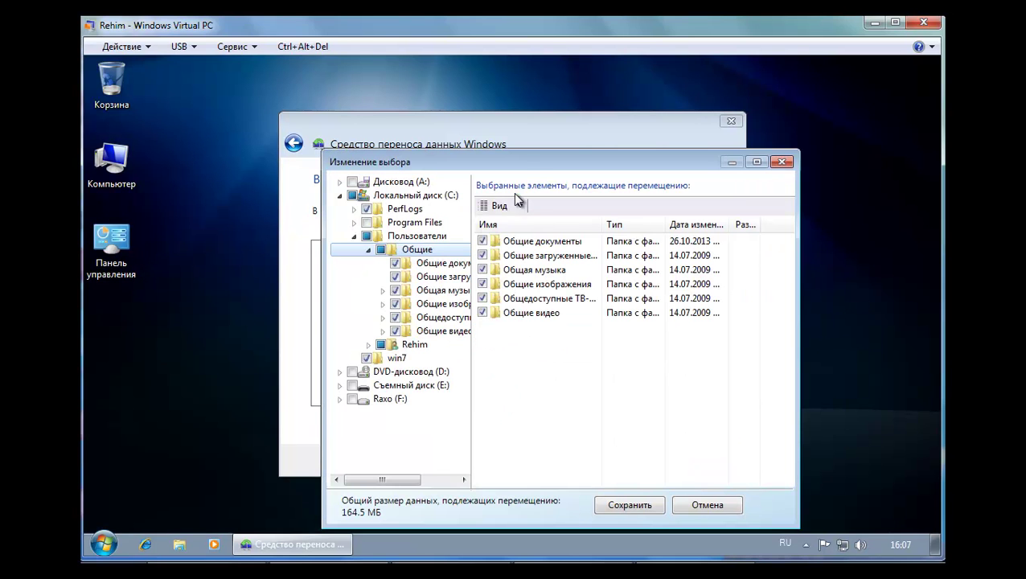
drag(517, 161, 475, 98)
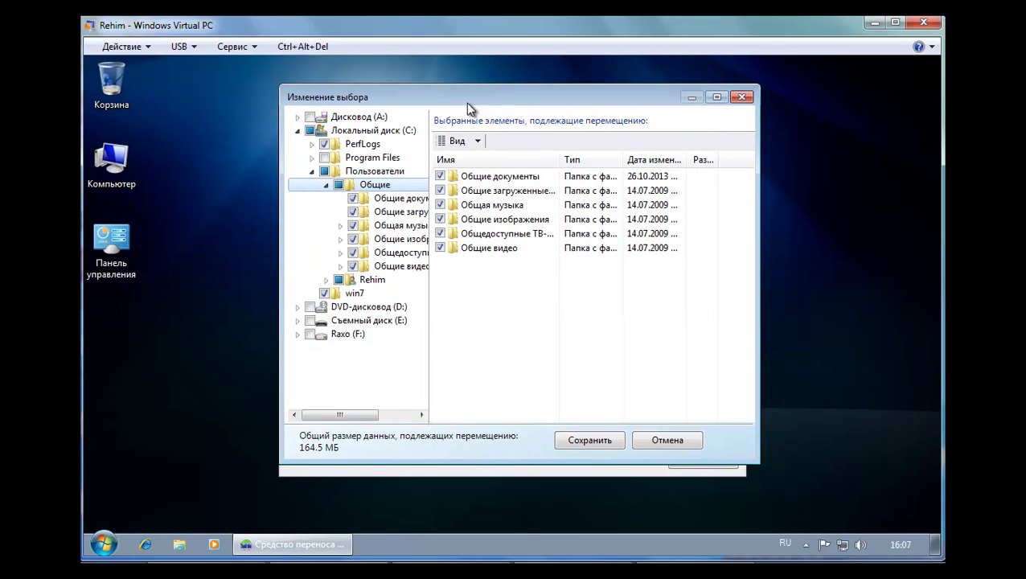
click(747, 97)
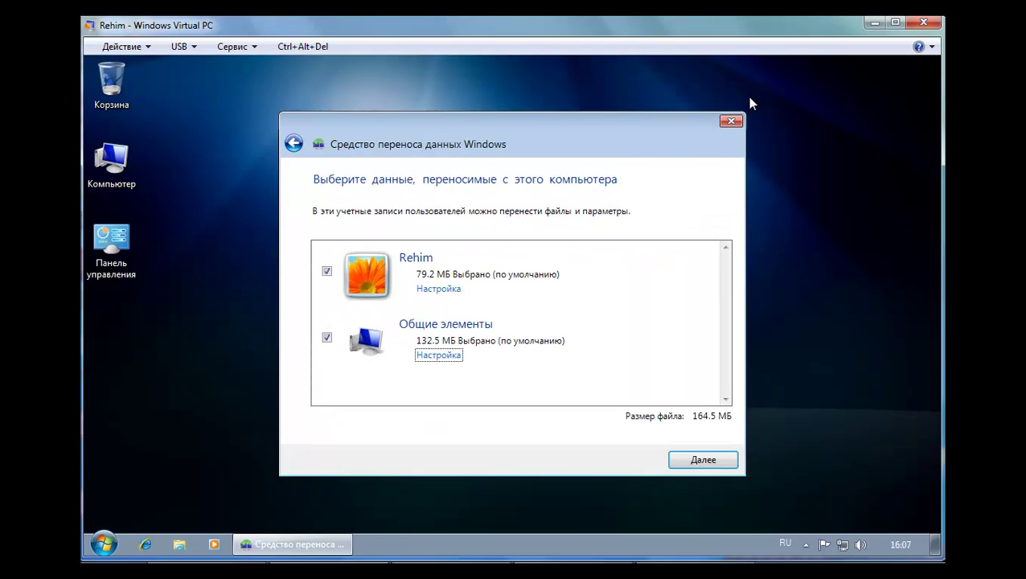
Protect the transfer file with a password, re-entering it in the confirmation after the mismatch error
click(697, 459)
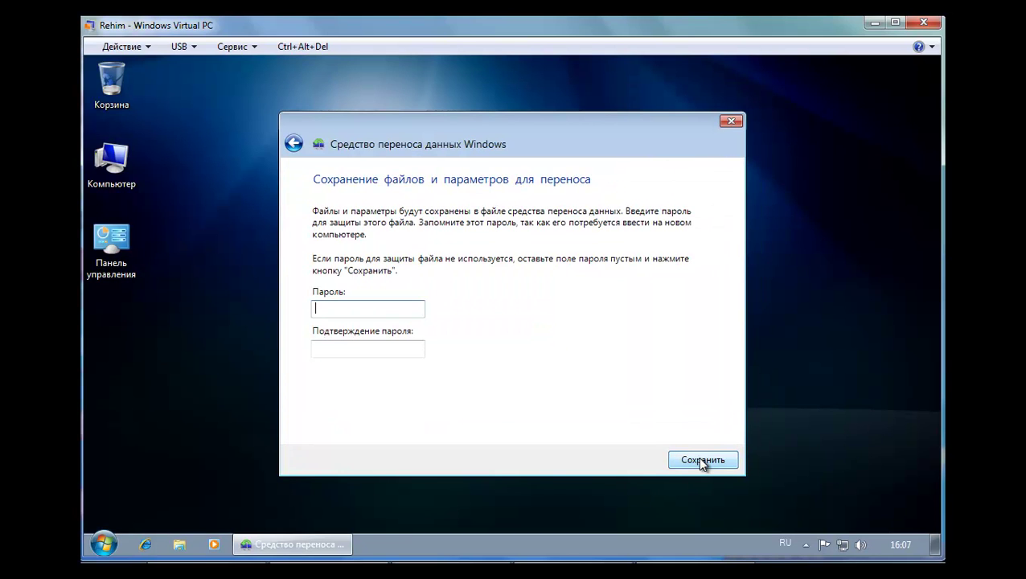
text(1234)
click(706, 460)
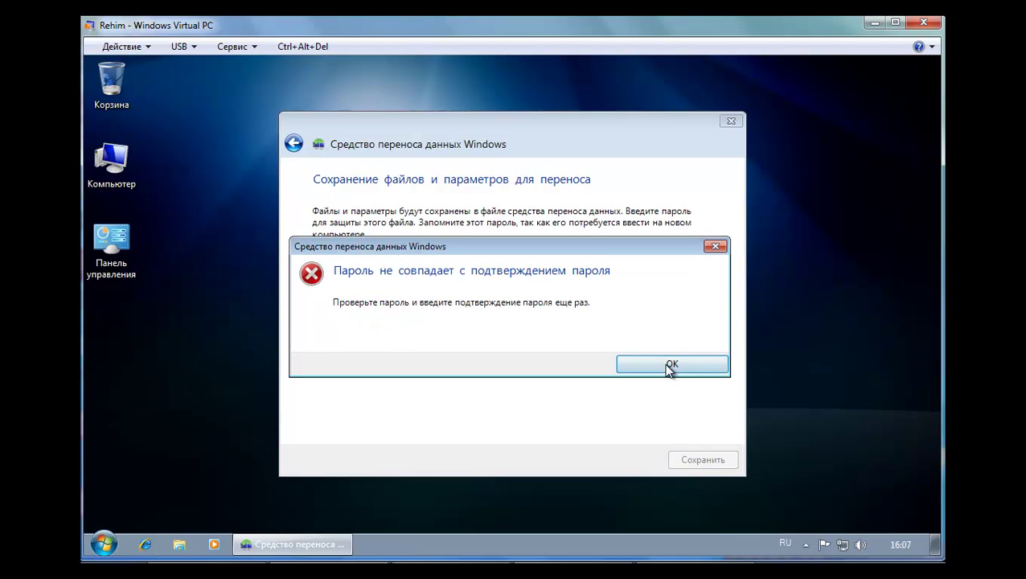
click(671, 364)
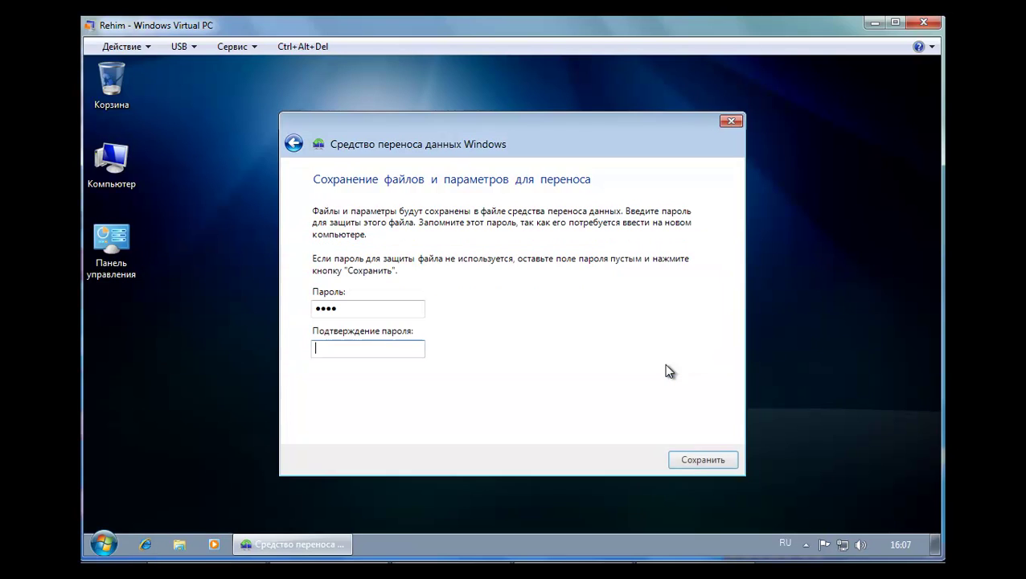
text(1234)
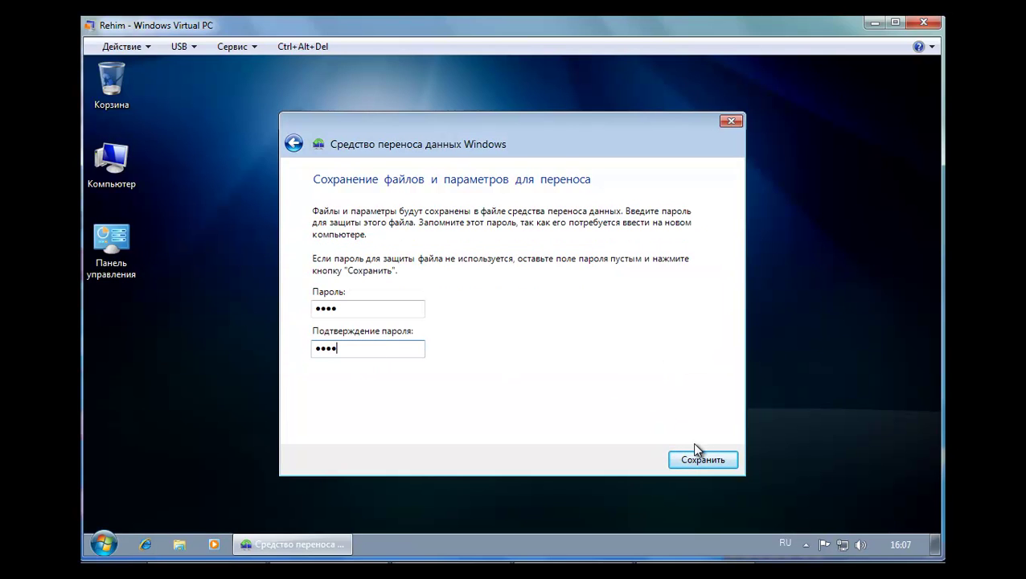
click(696, 465)
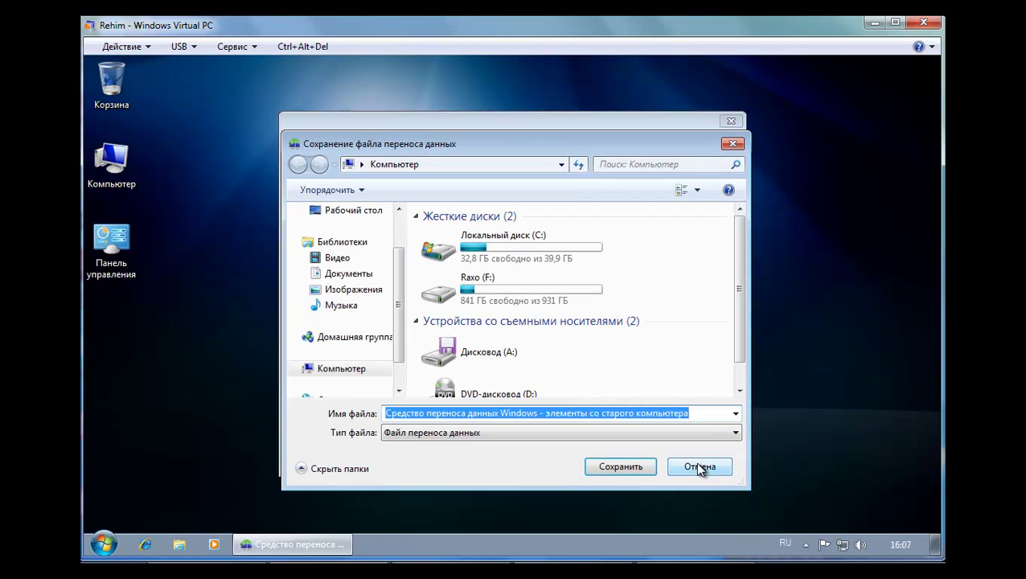
Save the transfer file to drive Raxo (F:)
double_click(486, 289)
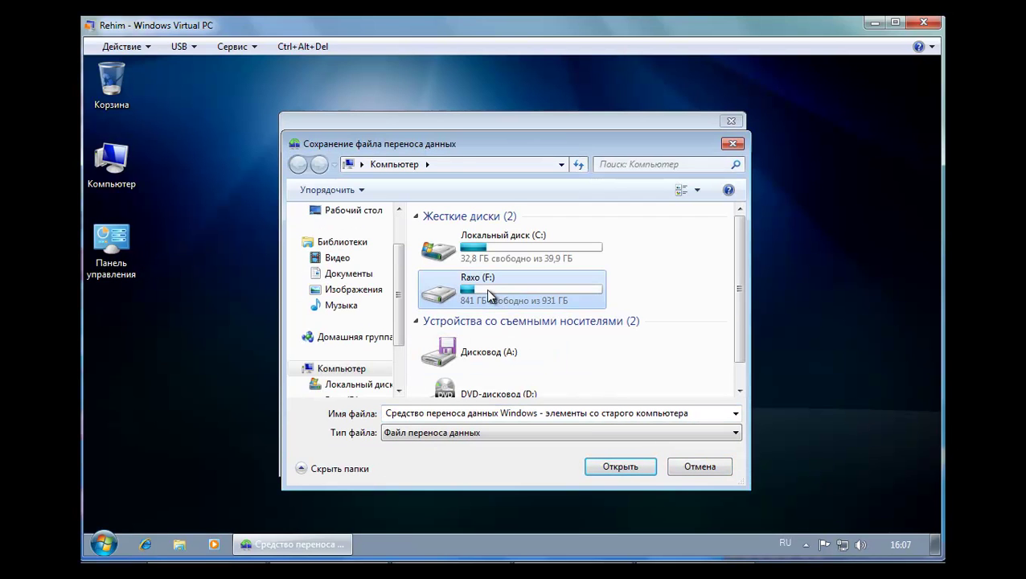
click(622, 465)
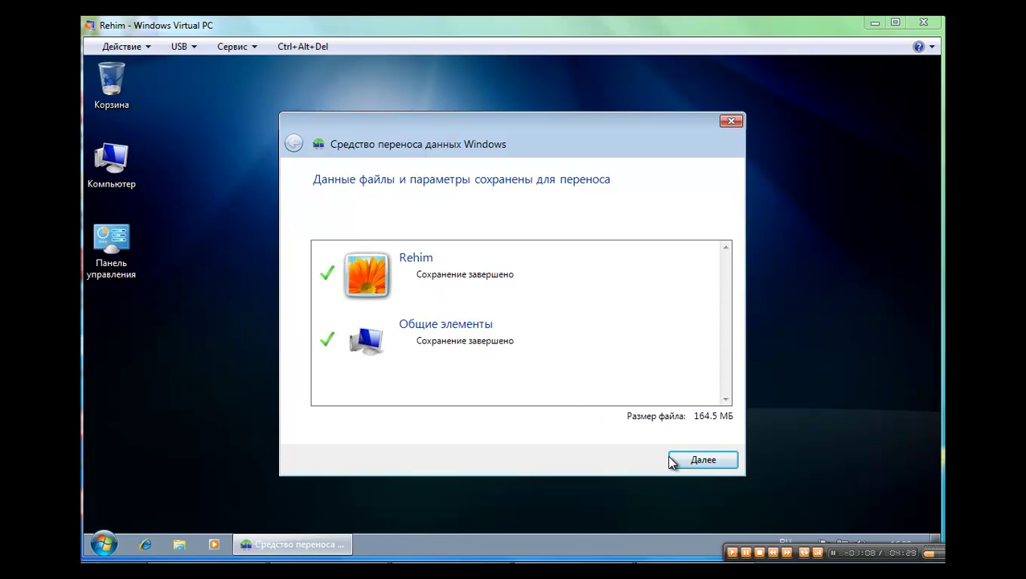
Advance past the save summary and finish page, then close Easy Transfer
click(697, 465)
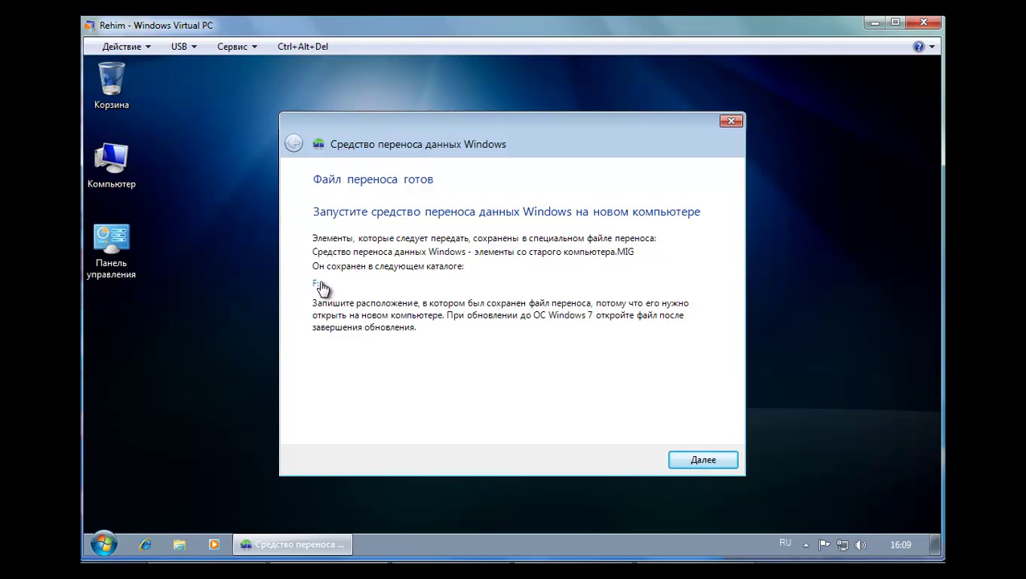
click(702, 461)
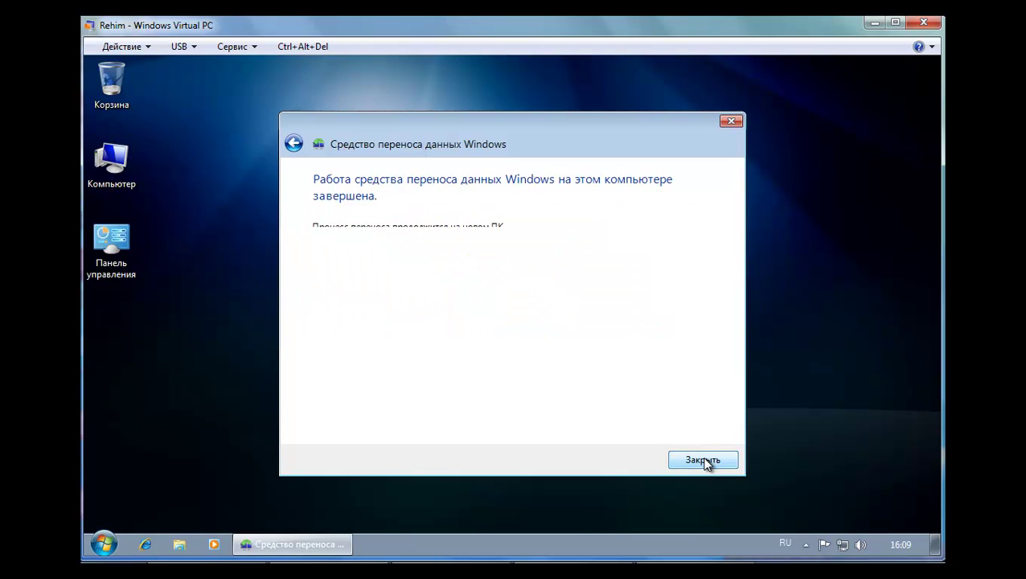
click(704, 462)
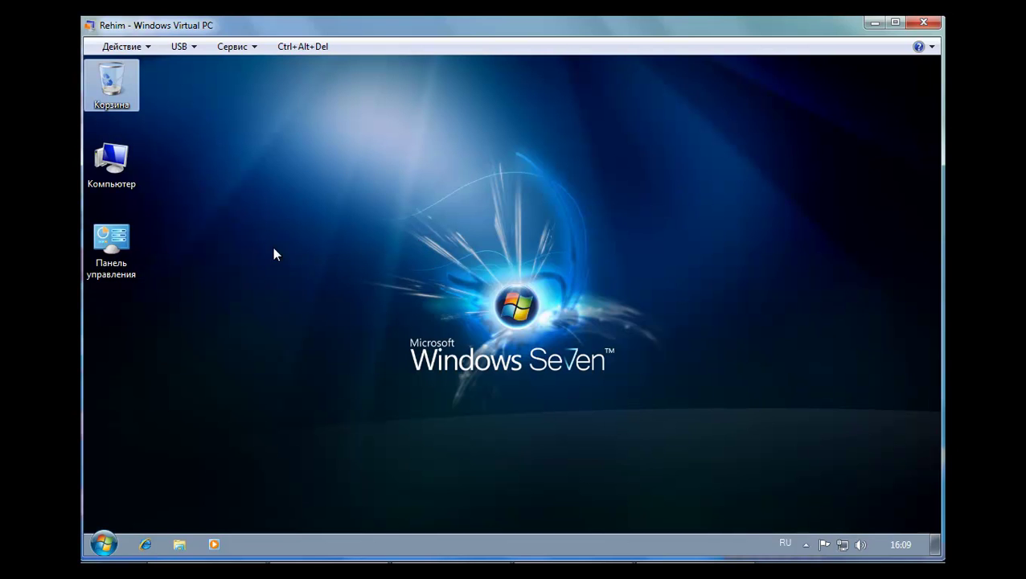
Browse Computer to Raxo (F:) and open the 126 МБ Easy Transfer data file
double_click(114, 158)
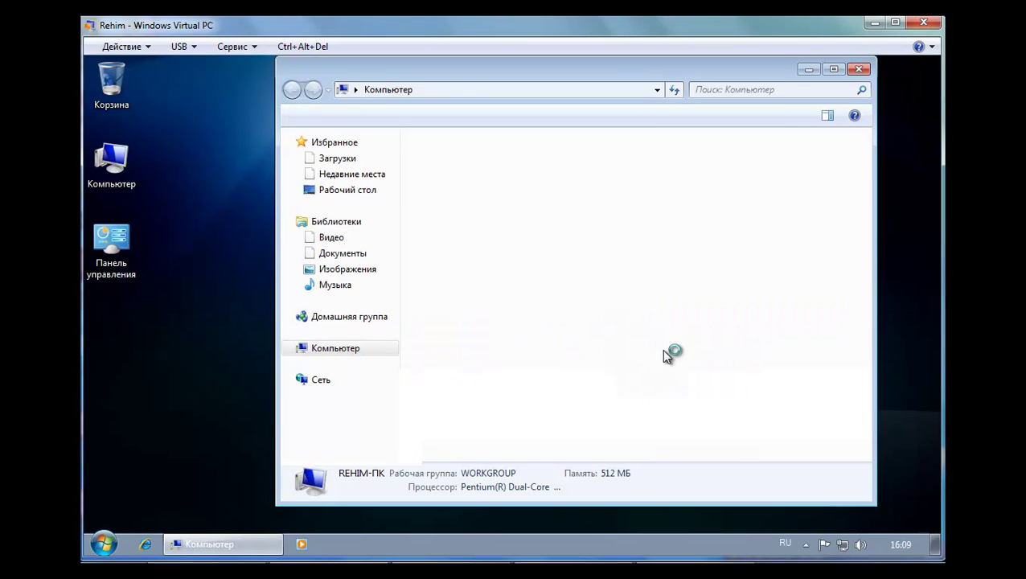
double_click(684, 171)
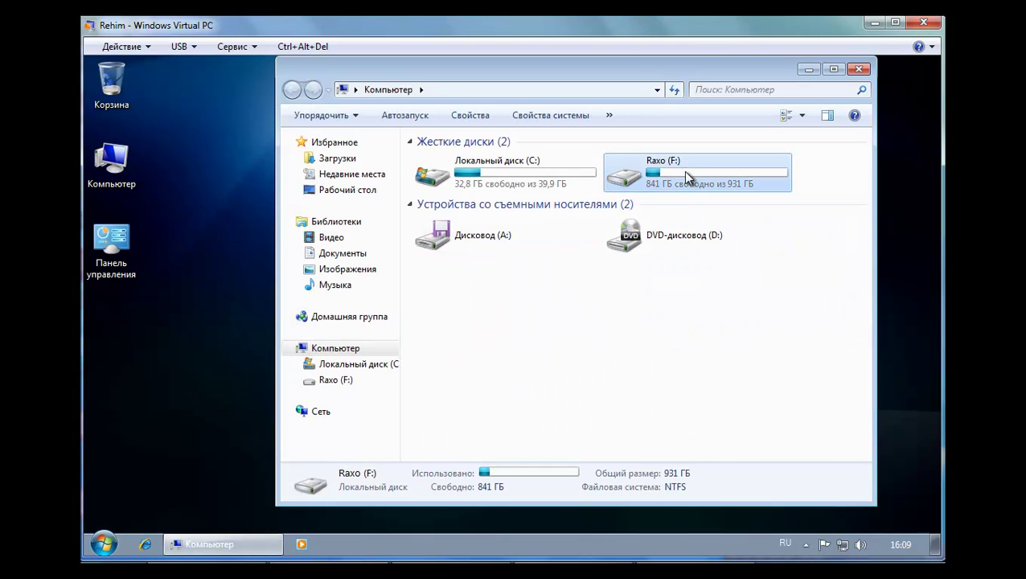
scroll(591, 277, down, 1)
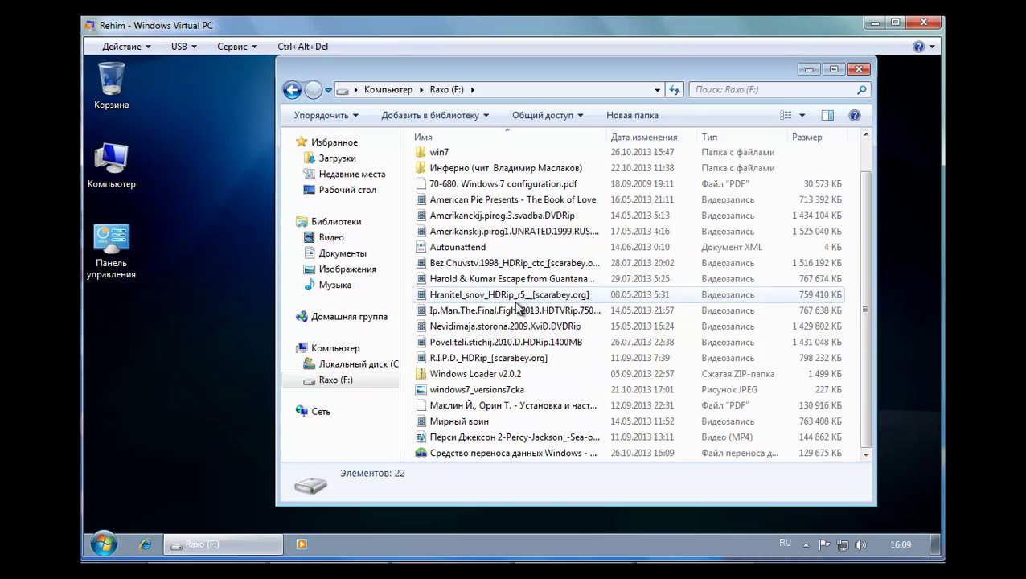
double_click(474, 455)
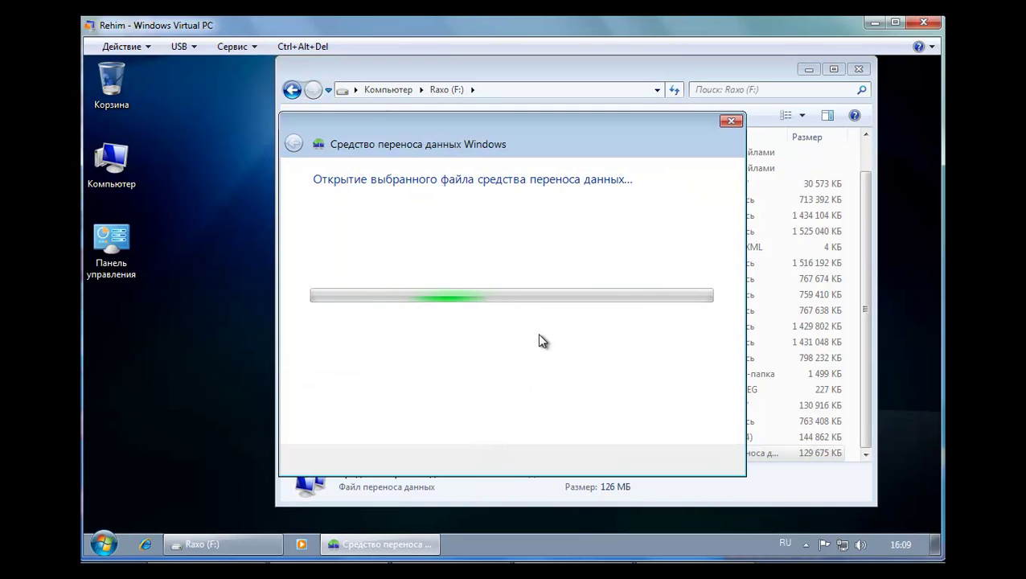
Close the Raxo (F:) folder window and enter the transfer file password to unlock it
click(857, 69)
drag(603, 133, 599, 106)
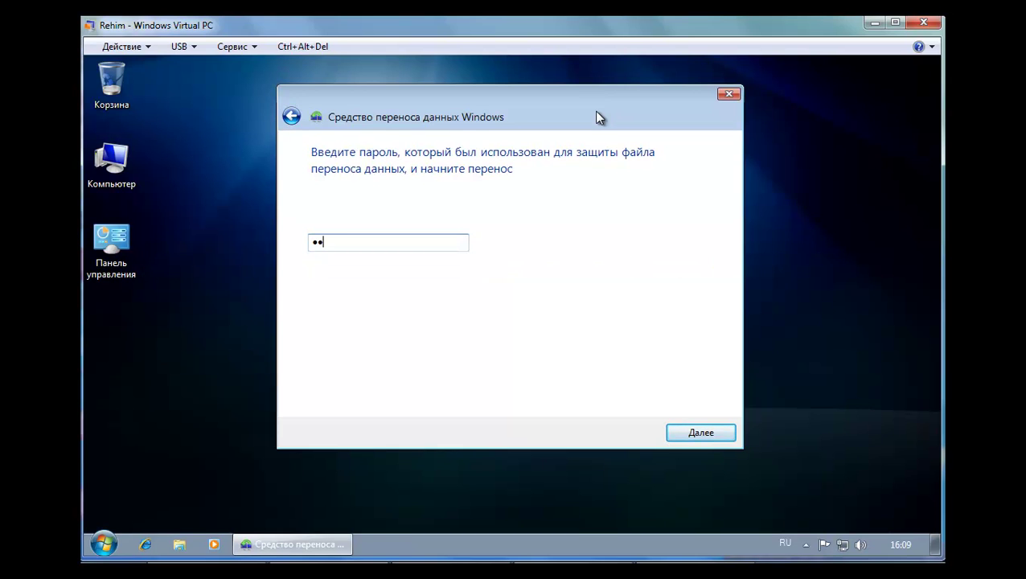
key(Return)
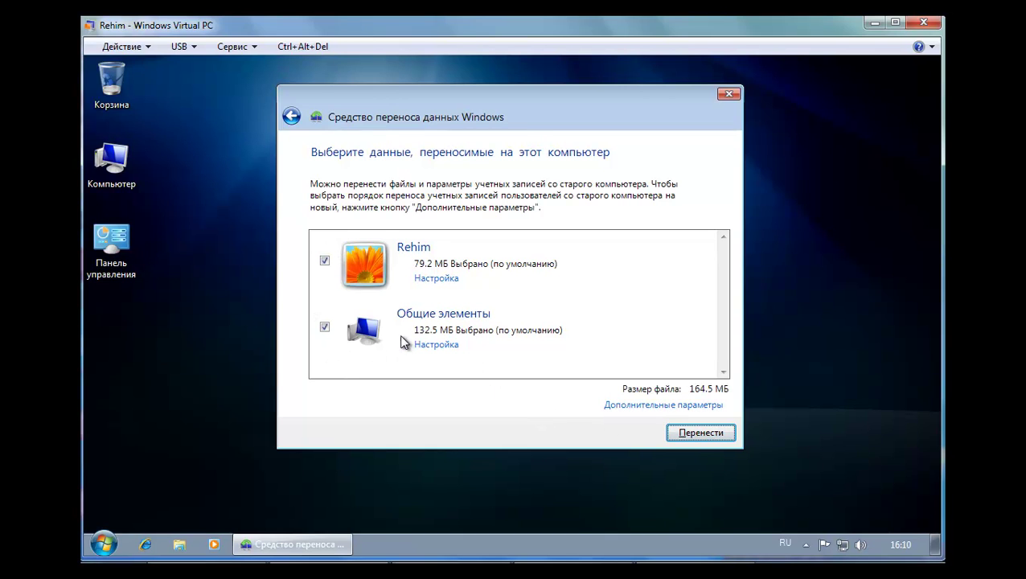
Review the disk mapping settings under advanced options, then go back to user account mapping
click(635, 406)
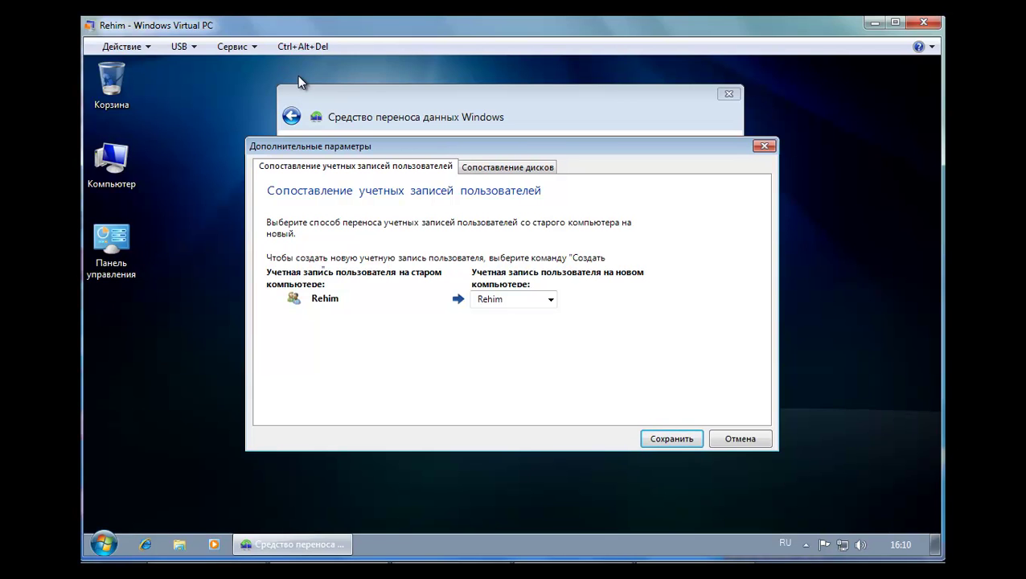
click(478, 166)
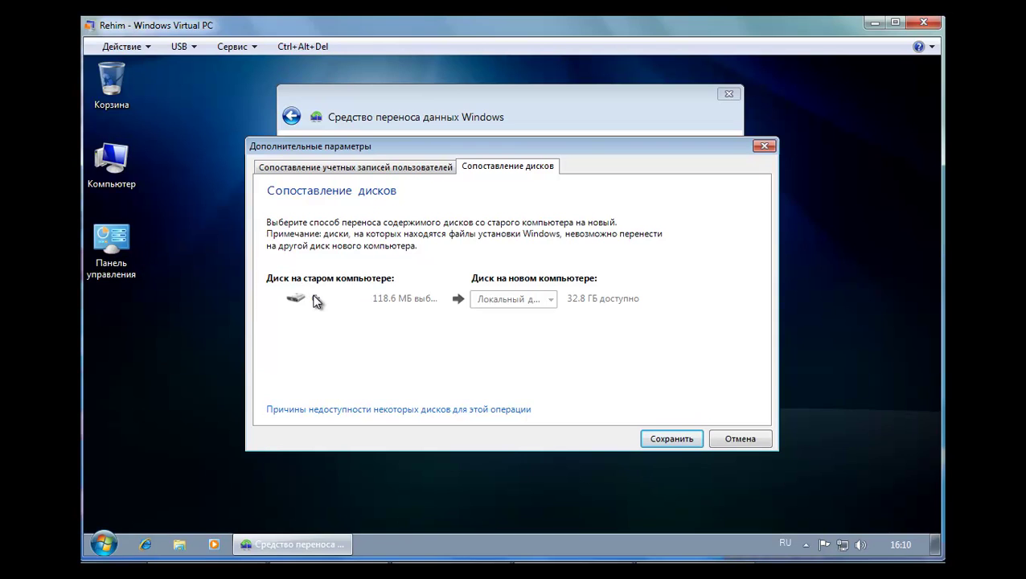
click(396, 169)
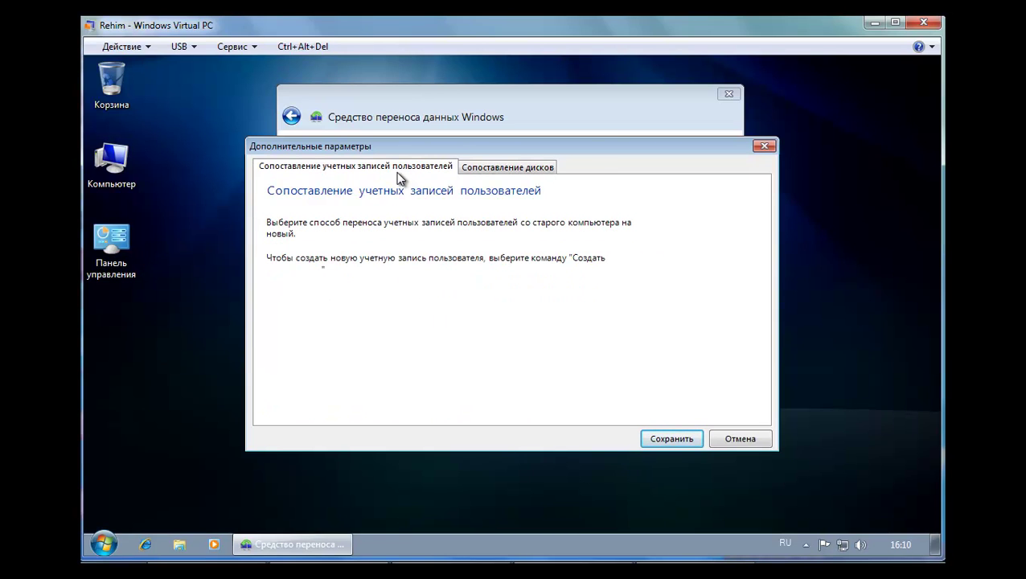
Choose to create a new user account from the target account list
click(551, 301)
scroll(499, 348, down, 1)
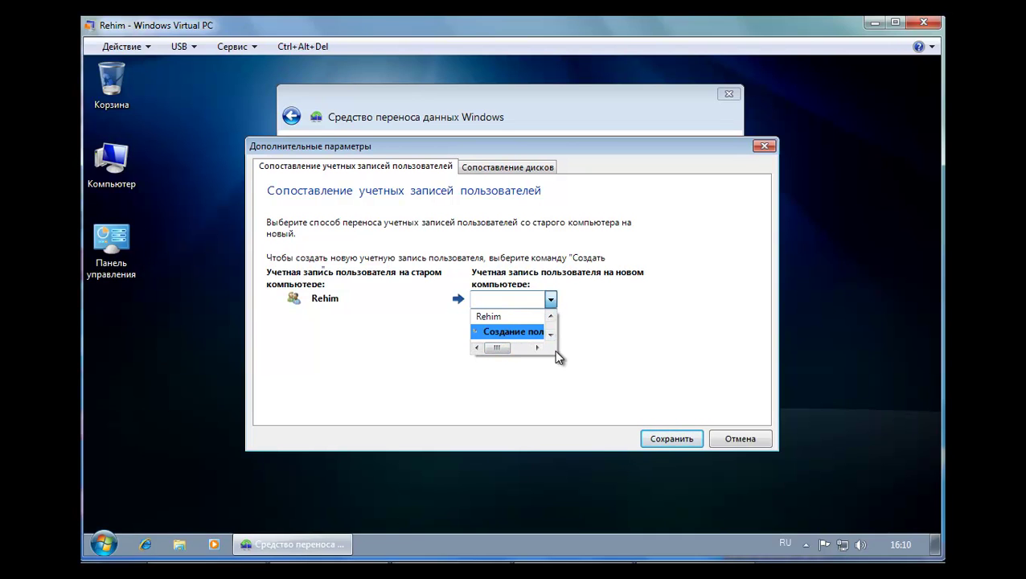
click(533, 348)
drag(518, 348, 497, 350)
click(758, 443)
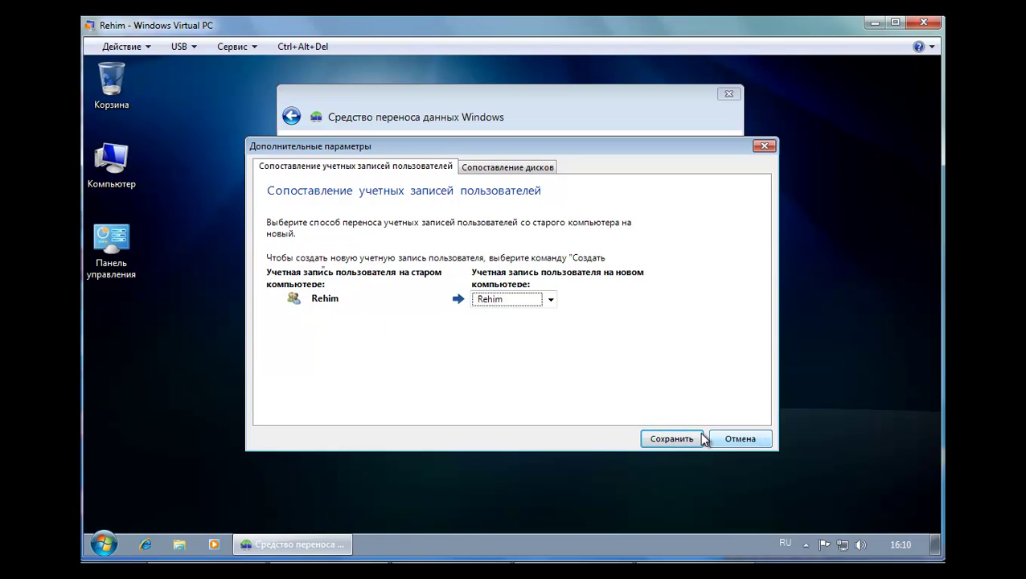
click(550, 299)
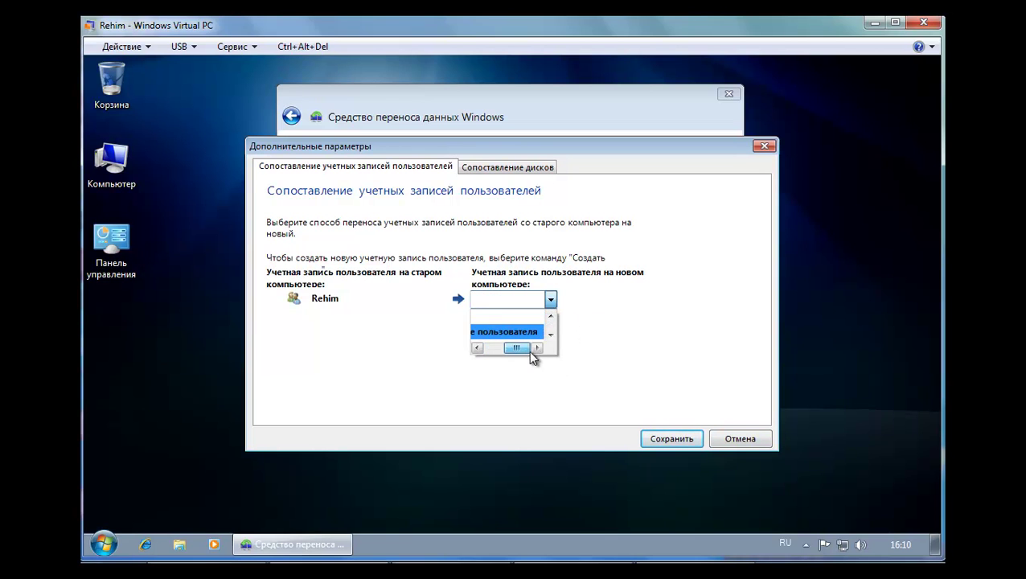
click(488, 350)
click(500, 336)
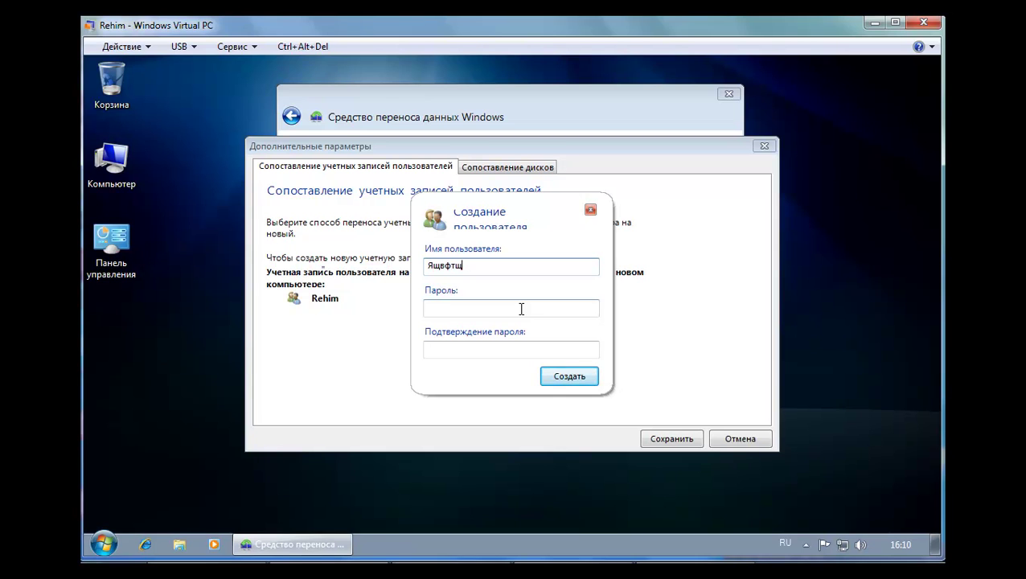
Create the new user account with a corrected name and a confirmed password
key(BackSpace)
key(BackSpace)
key(BackSpace)
key(BackSpace)
key(BackSpace)
key(BackSpace)
text(an)
click(521, 309)
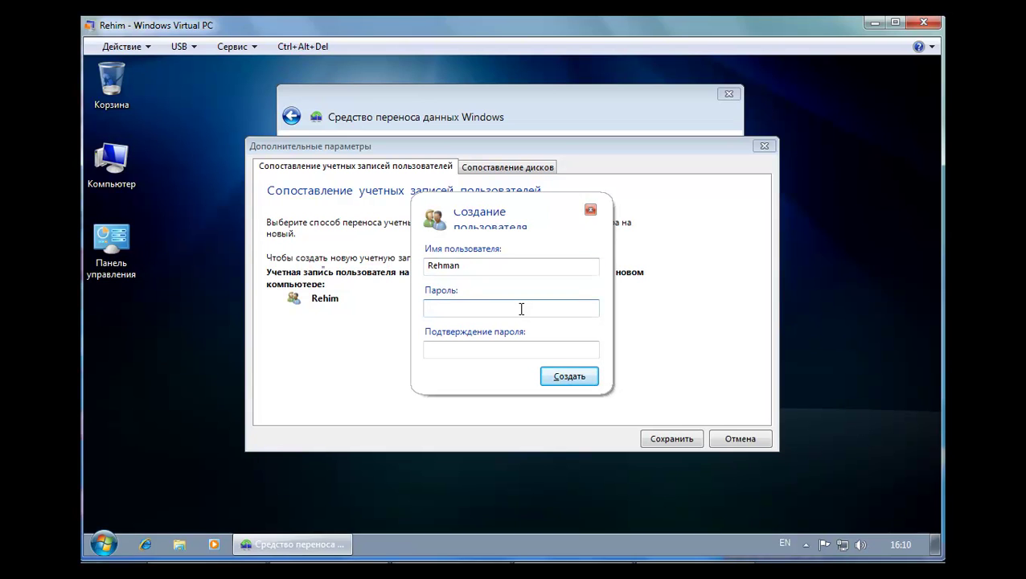
text(123)
click(490, 351)
text(123)
key(BackSpace)
key(BackSpace)
text(23)
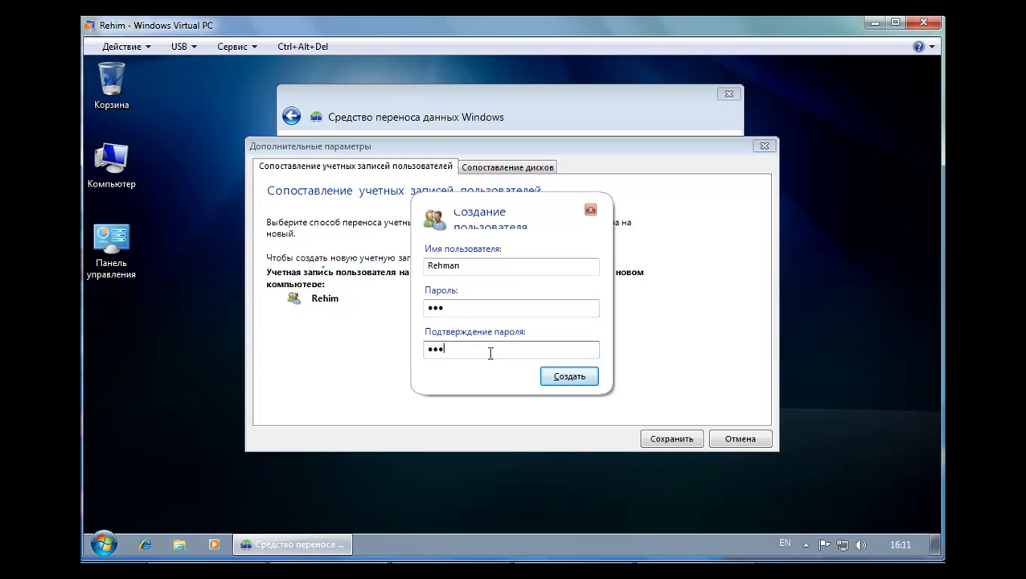
click(550, 375)
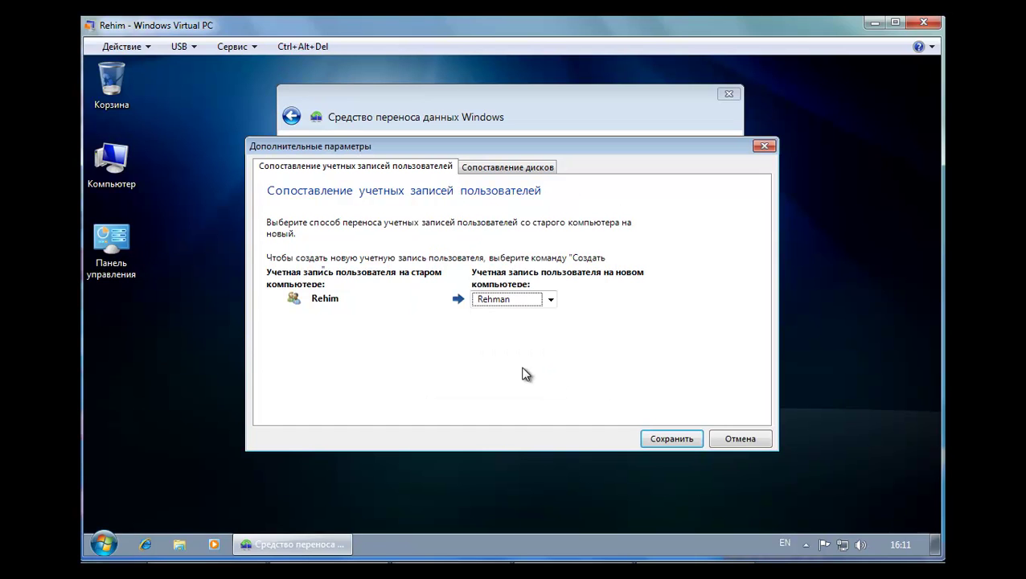
Map the old computer's account to the new user and save the mapping
click(490, 299)
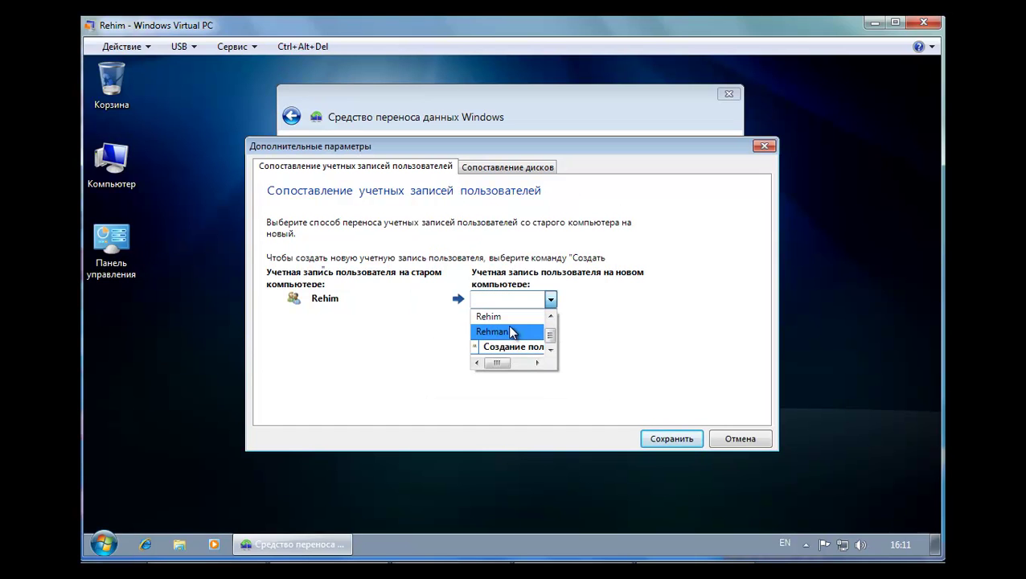
click(512, 334)
click(673, 441)
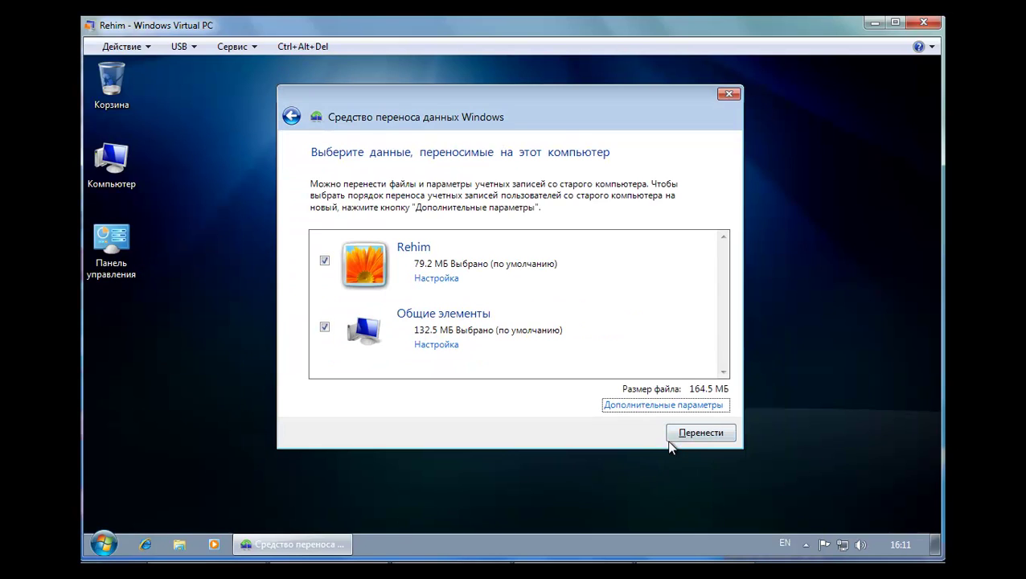
Run the transfer and view the transferred items: 1 user account, 141 documents, system settings
click(701, 434)
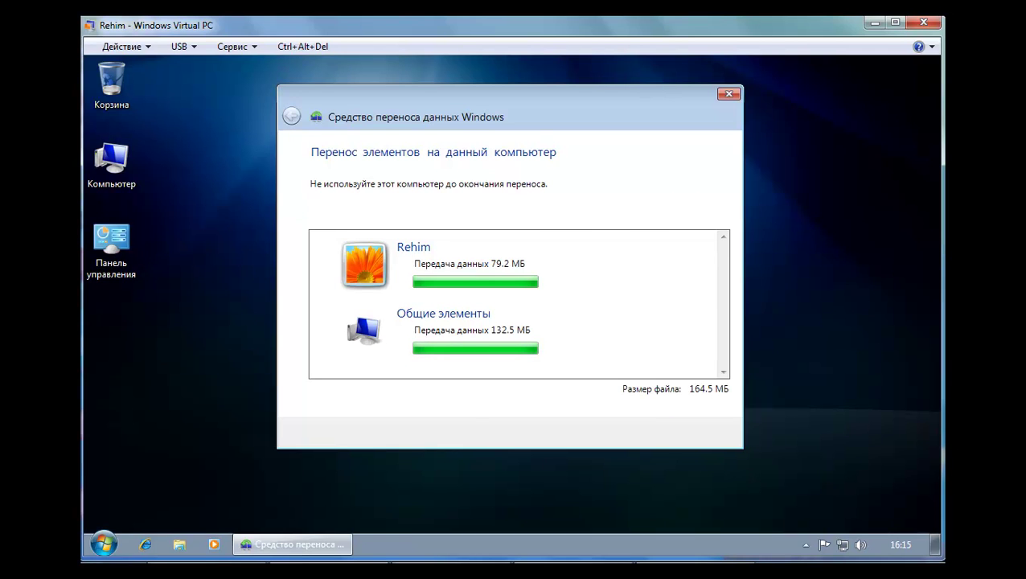
click(472, 287)
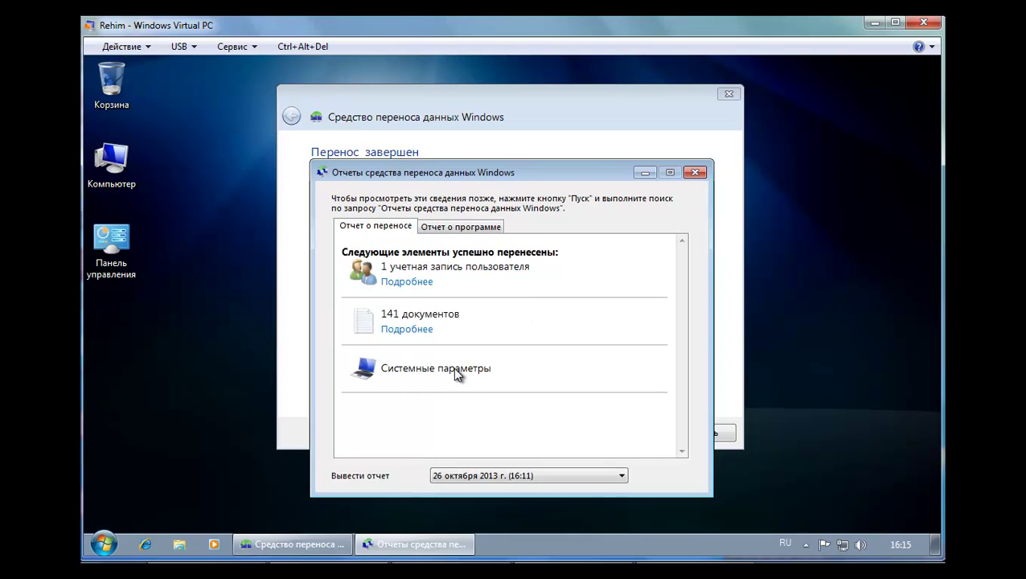
Check the program report and the transfer report, then close the Reports window
click(453, 227)
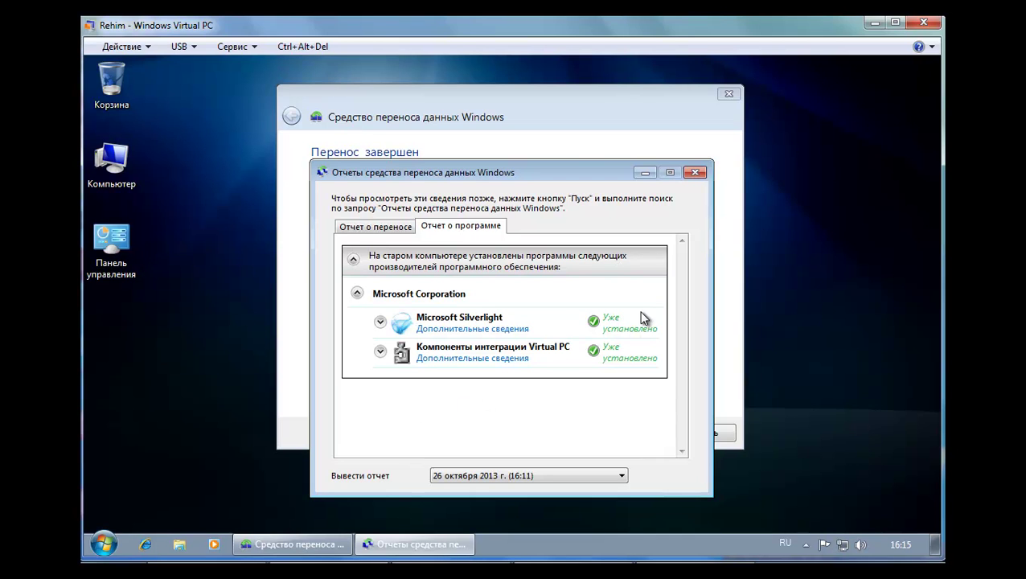
click(384, 227)
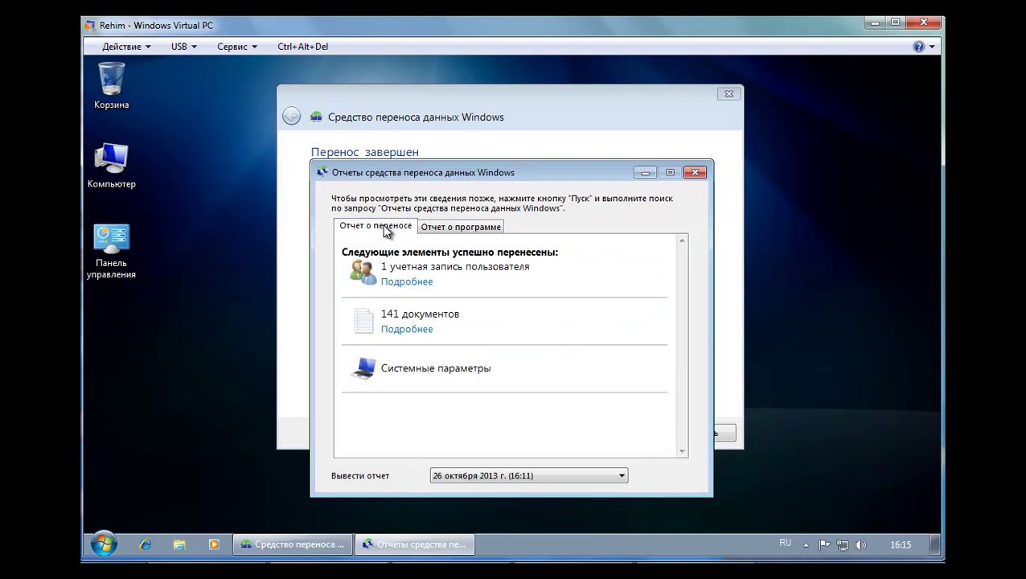
click(694, 173)
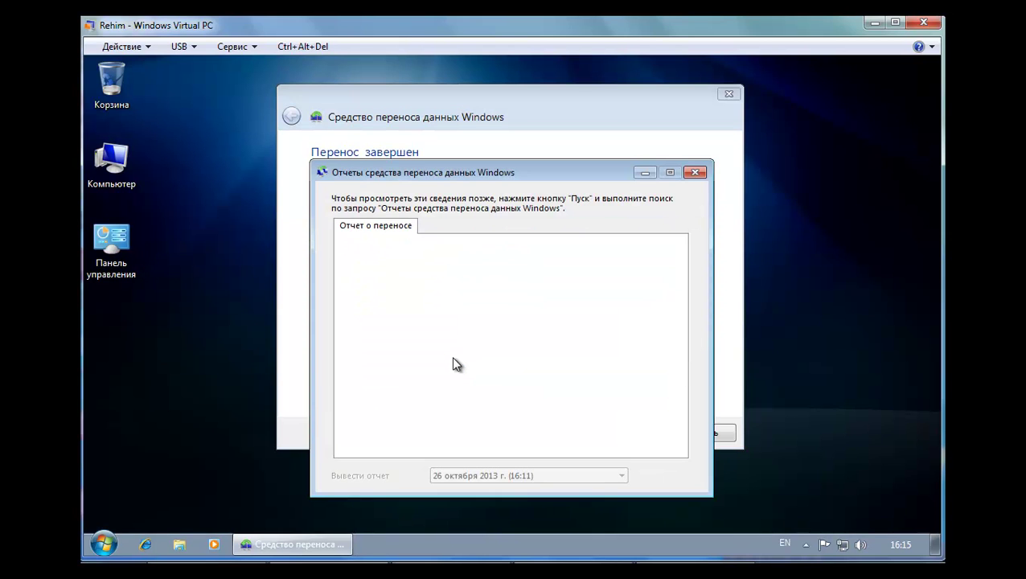
click(376, 226)
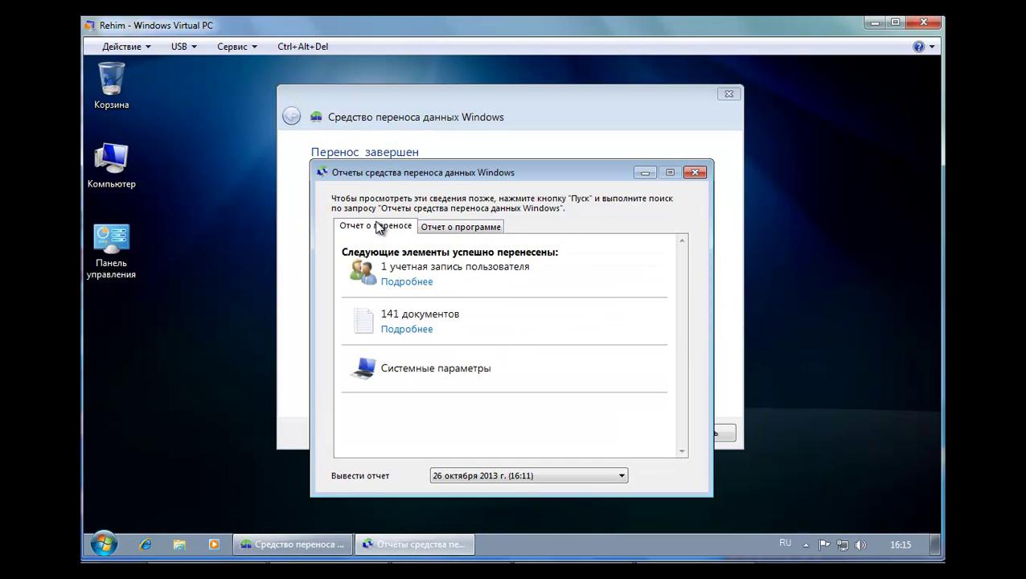
click(465, 230)
click(389, 231)
click(694, 173)
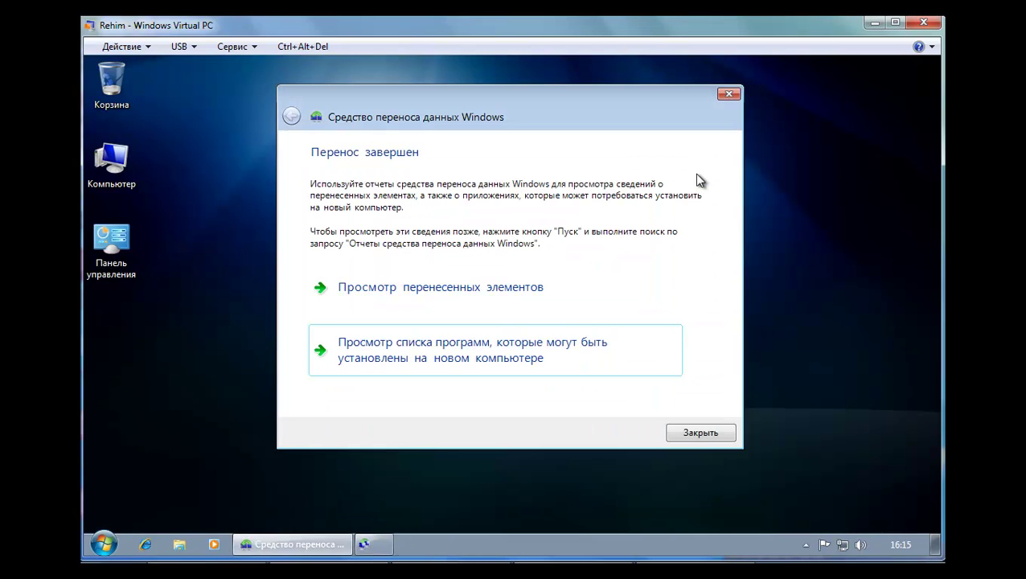
Exit Windows Easy Transfer and refresh the Windows 7 desktop
click(699, 434)
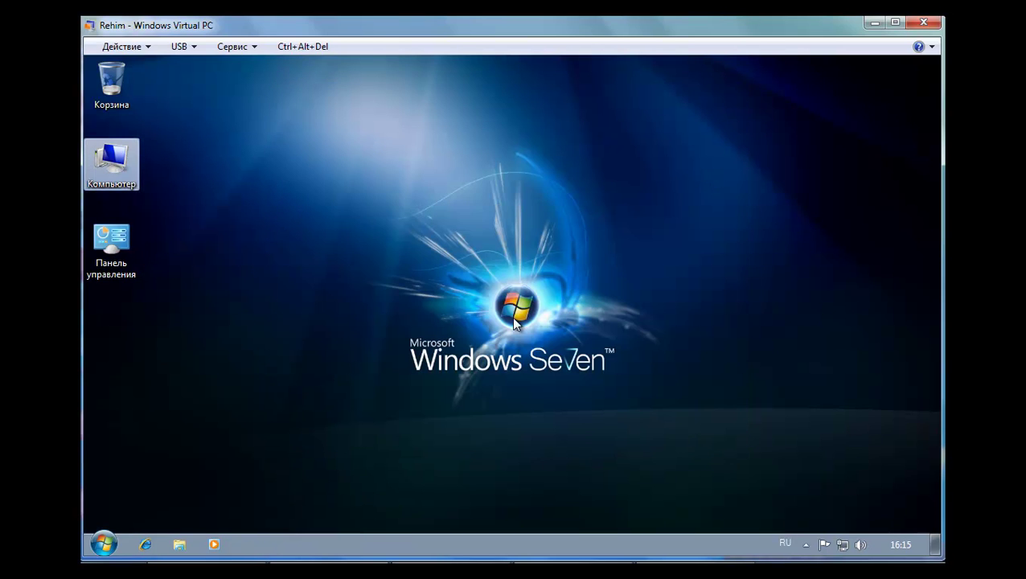
right_click(422, 219)
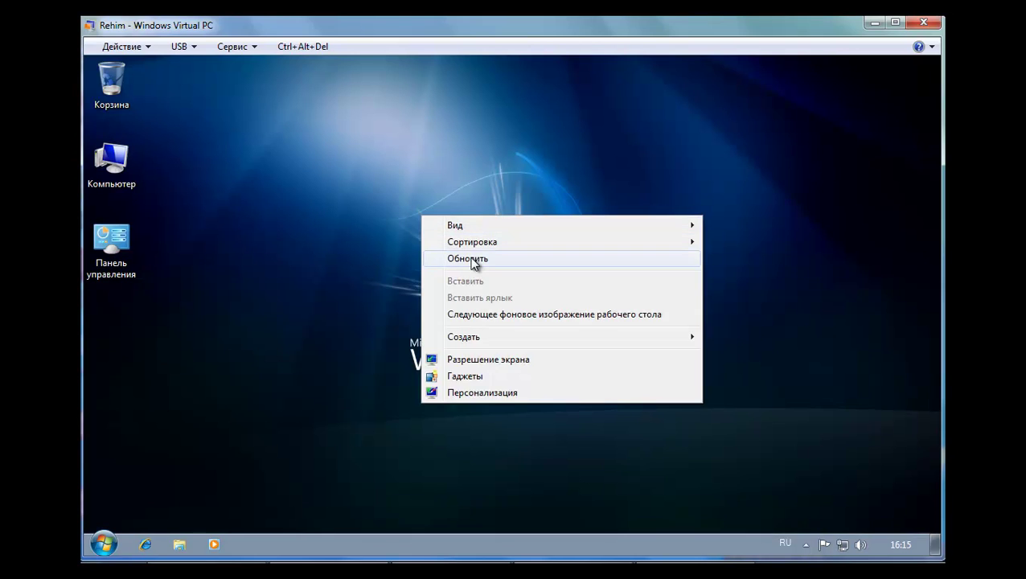
click(471, 259)
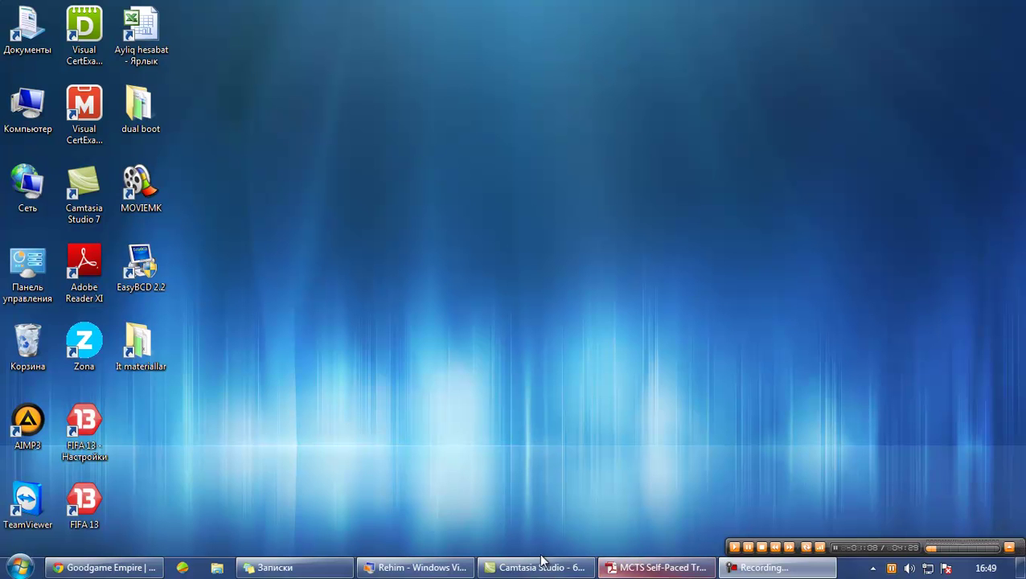
Show the sticky notes and bring the blue MigUser.xml note to the front
click(338, 568)
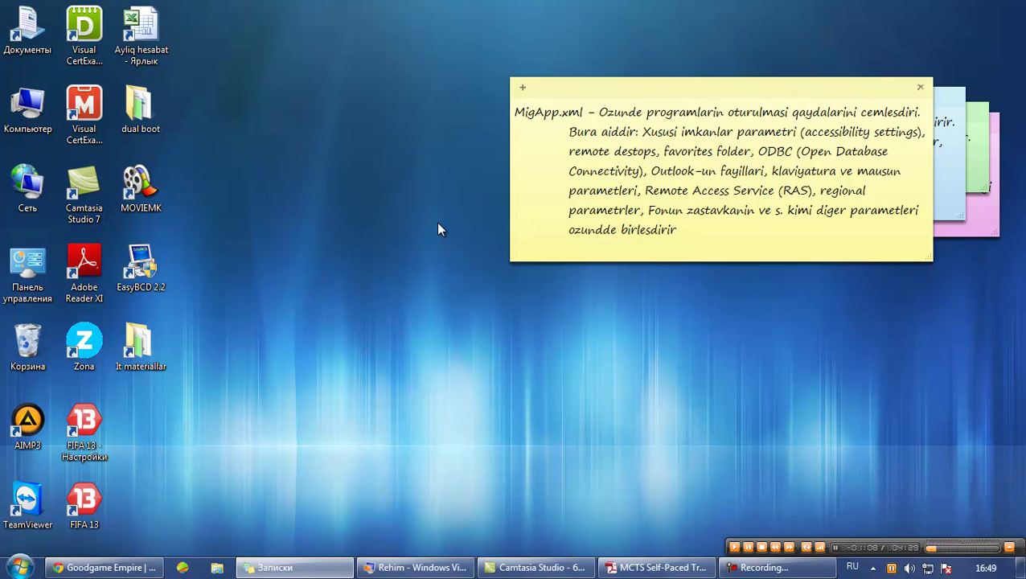
click(952, 147)
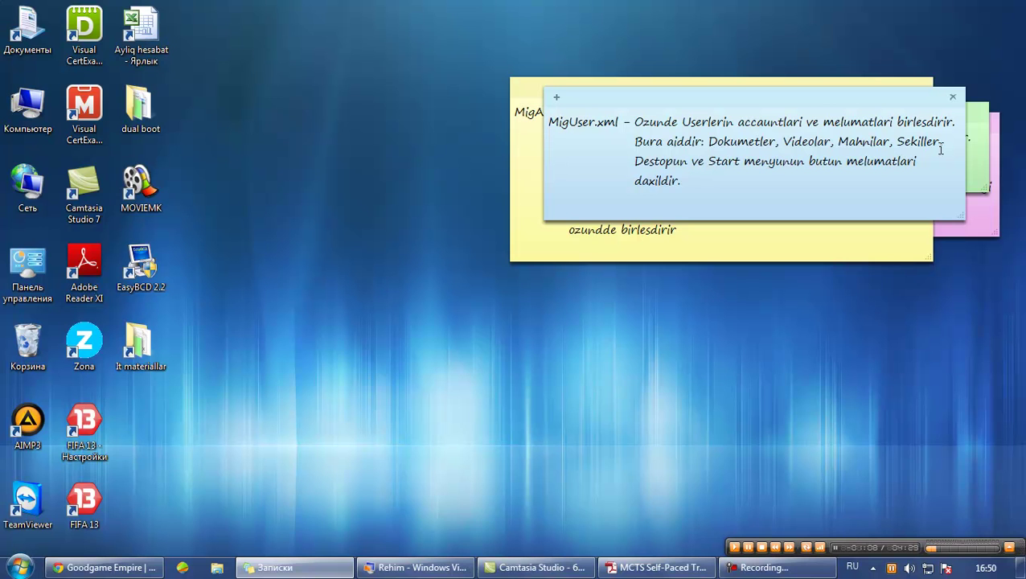
Cycle through the MigApp.xml, MigUser.xml and MigDocs.xml notes, finishing with pink Config.xml on top
click(530, 172)
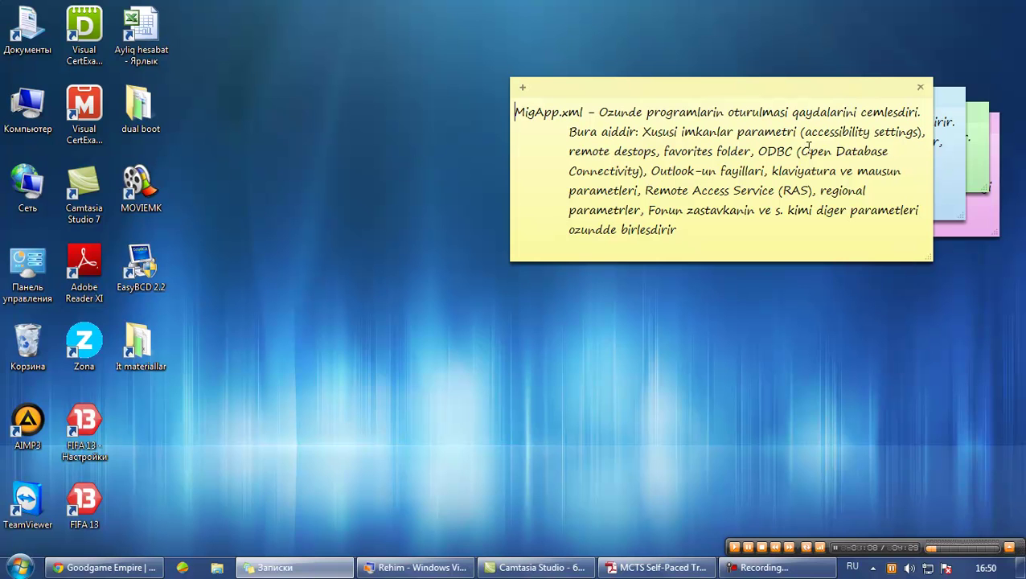
click(942, 177)
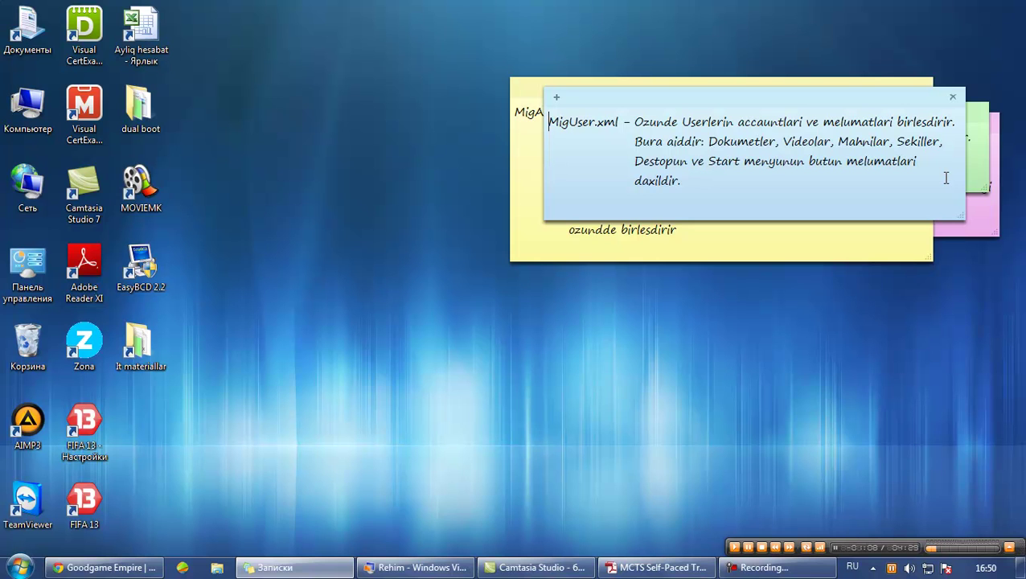
click(980, 164)
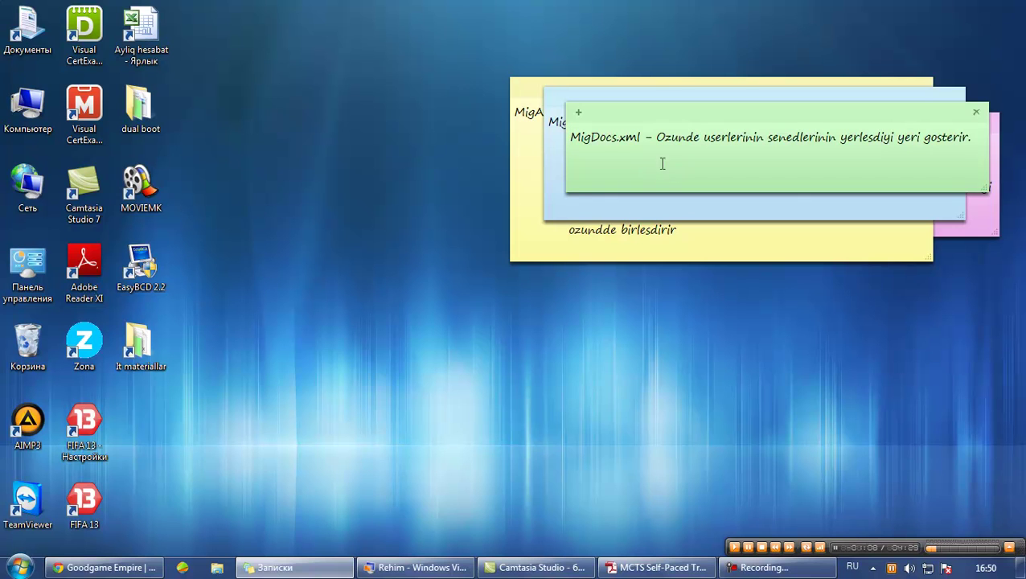
click(983, 219)
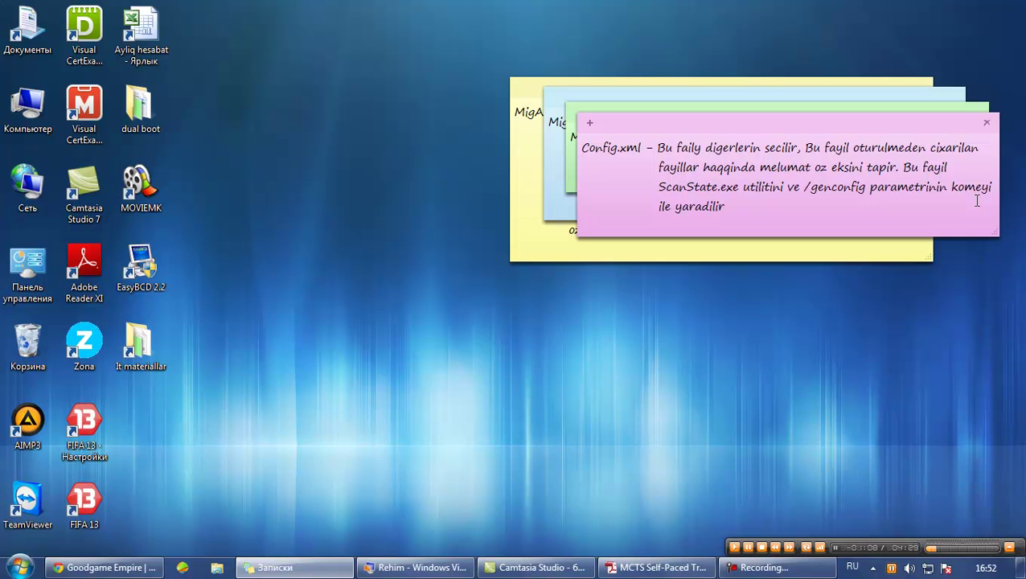
Move focus off the sticky notes onto the empty desktop
click(764, 425)
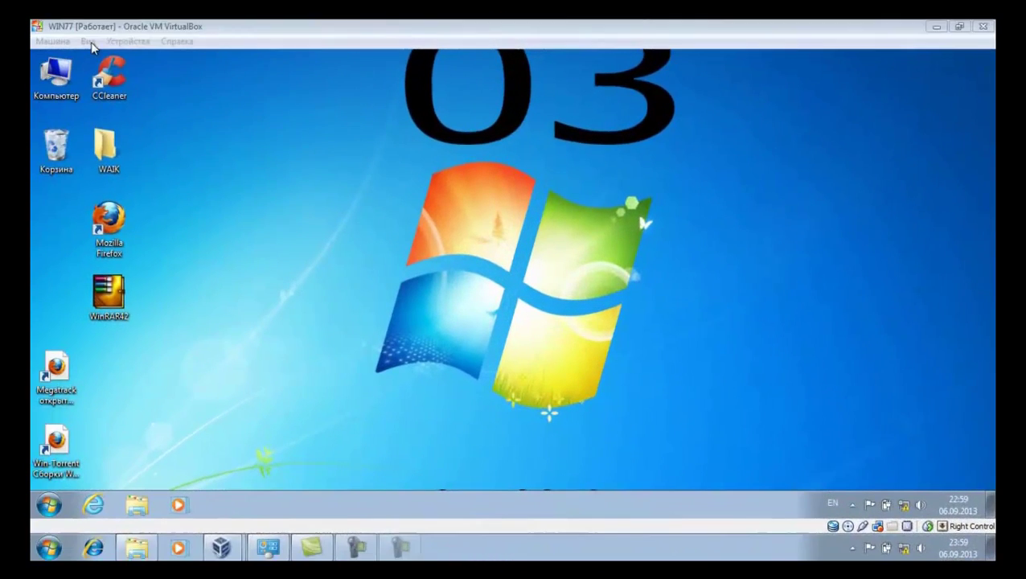
Put the Windows 7 guest in fullscreen mode and move the WAIK folder toward the desktop centre
click(88, 41)
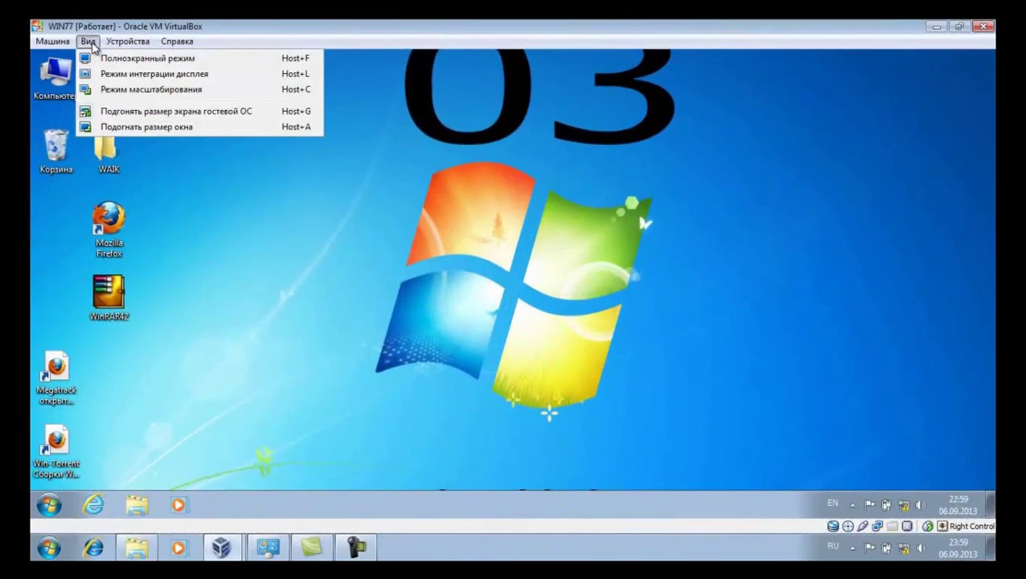
click(96, 58)
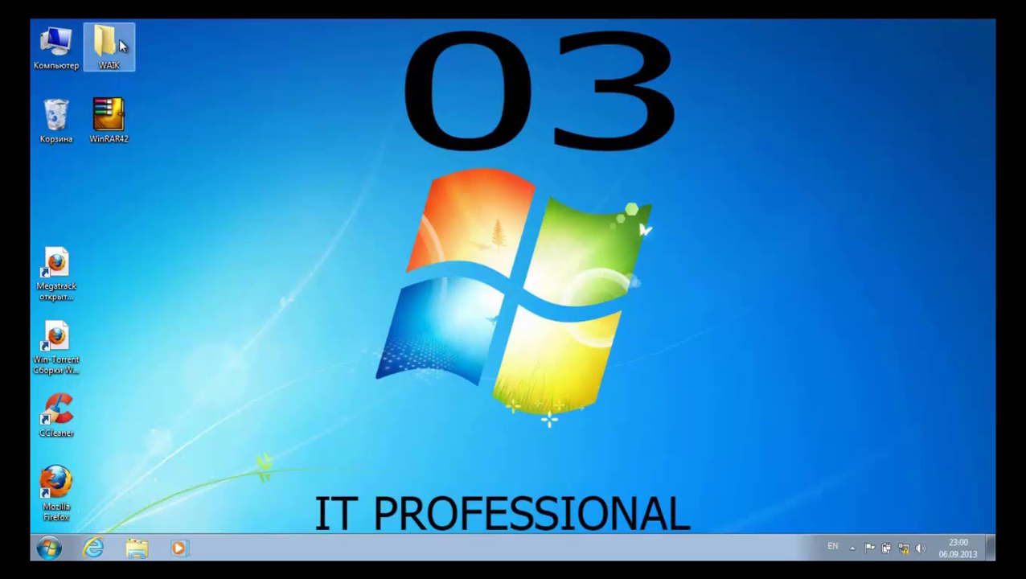
drag(115, 43, 251, 253)
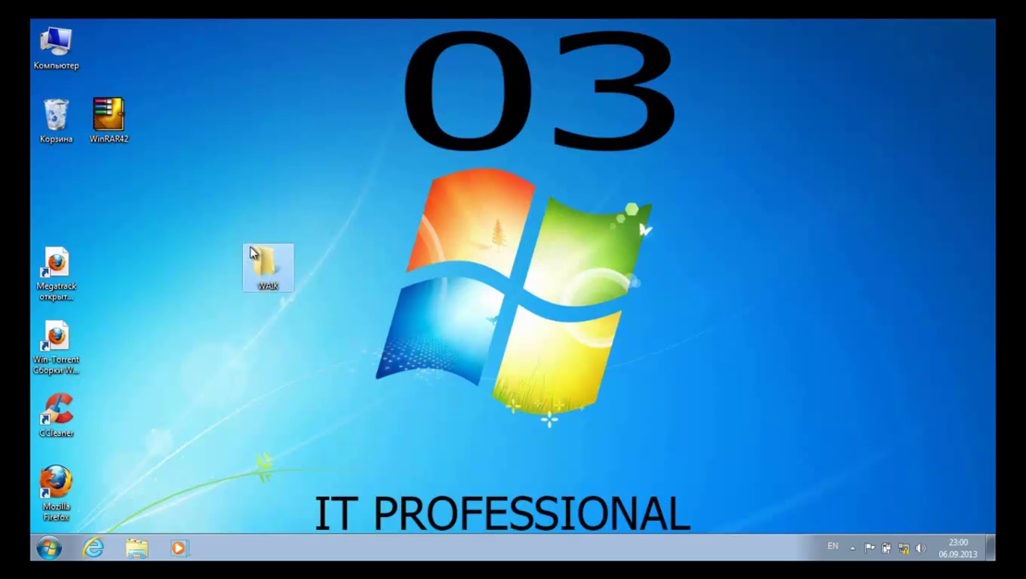
Open the WAIK folder and start the Windows AIK installation from the StartCD launcher
double_click(251, 252)
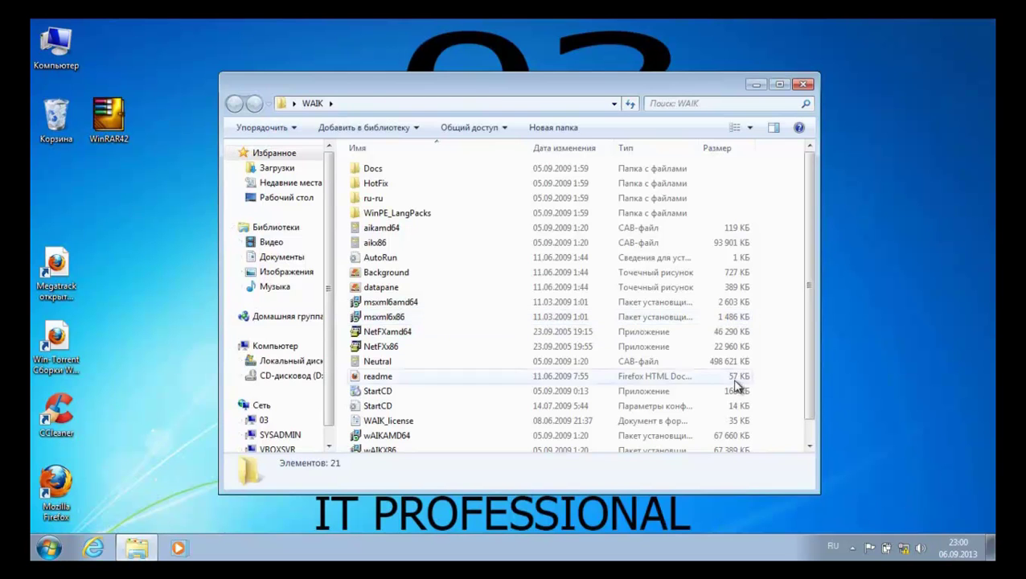
drag(809, 347, 810, 380)
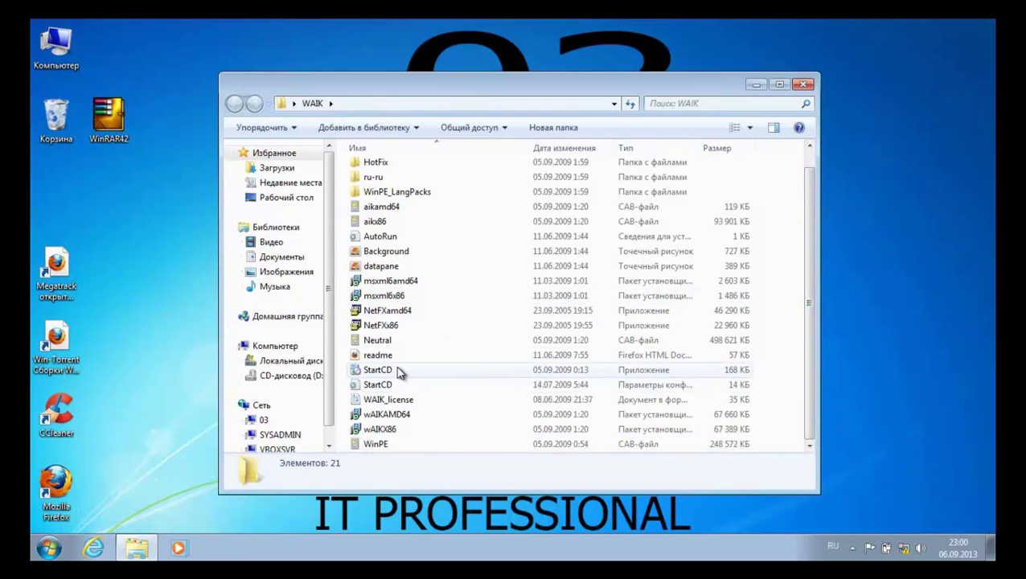
double_click(398, 372)
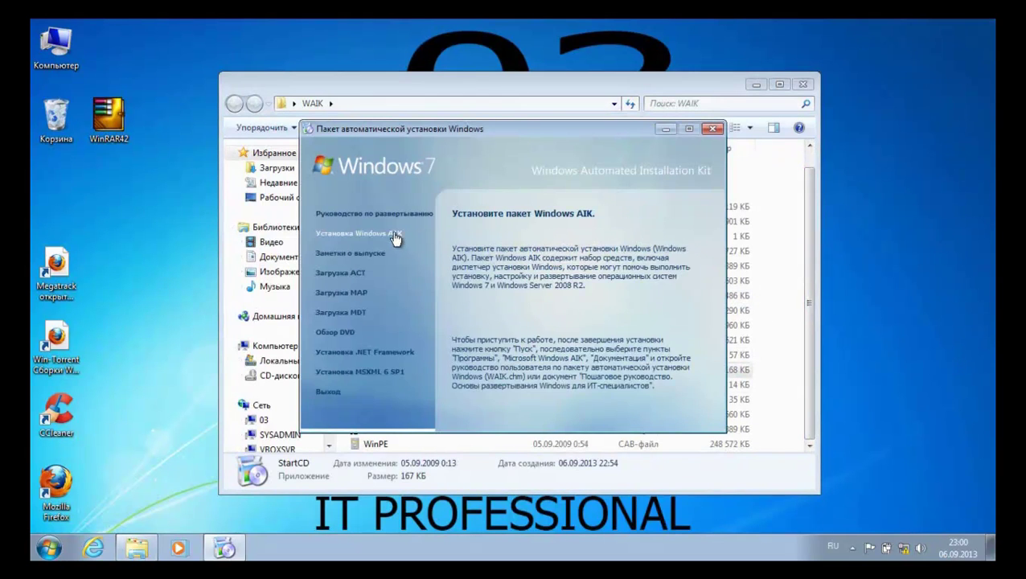
click(394, 235)
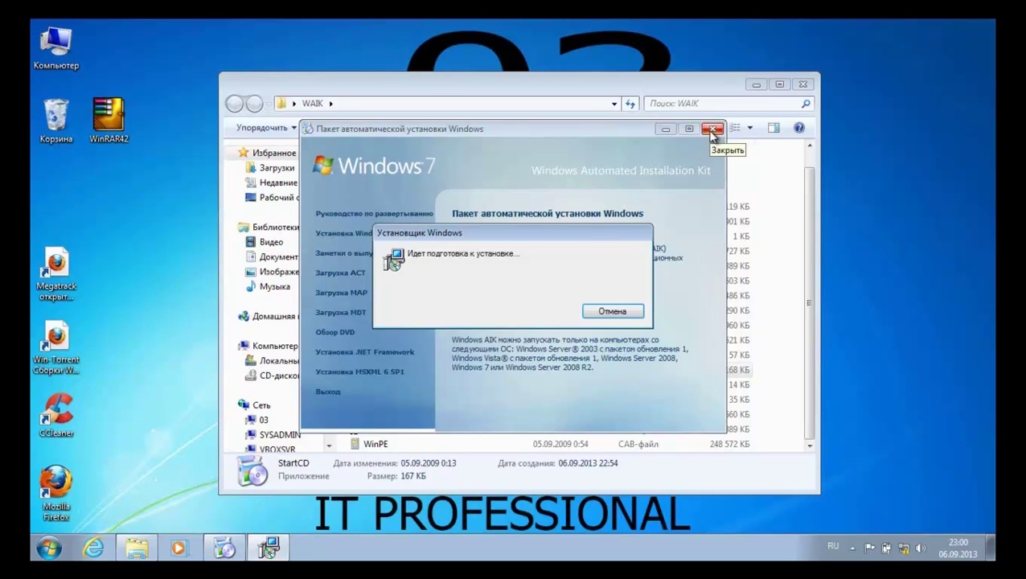
Close the WAIK folder window and rearrange the windows so the setup wizard is in front
click(802, 85)
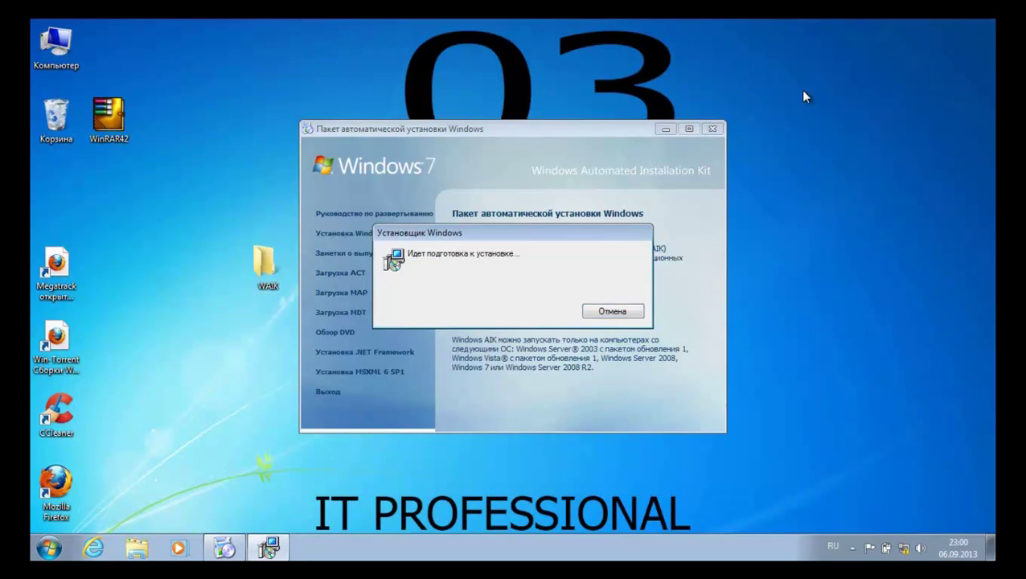
drag(540, 128, 734, 129)
drag(426, 232, 306, 217)
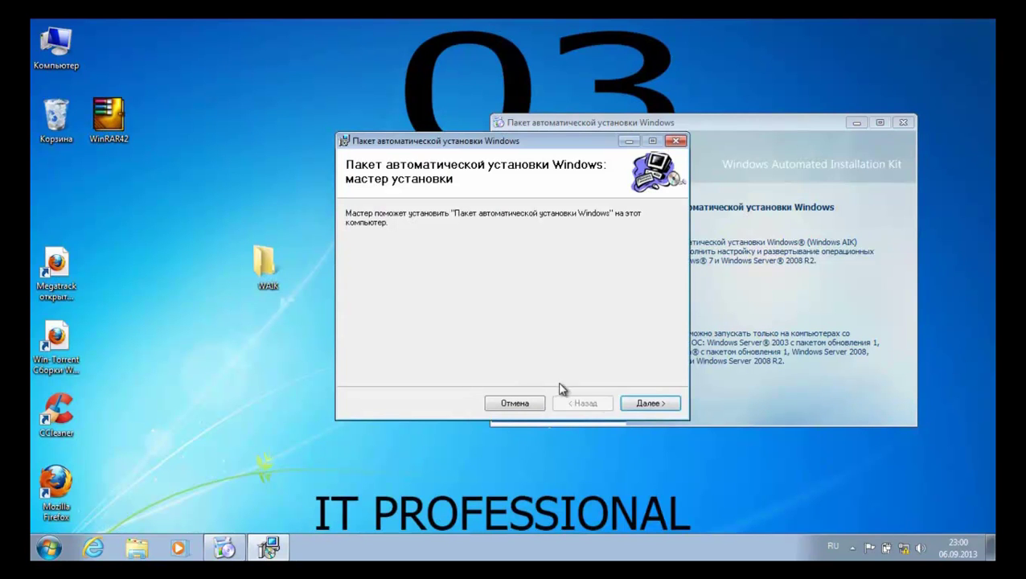
Accept the licence and install Windows AIK to the default C:\Program Files\Windows AIK\ folder, then close the wizard
click(649, 408)
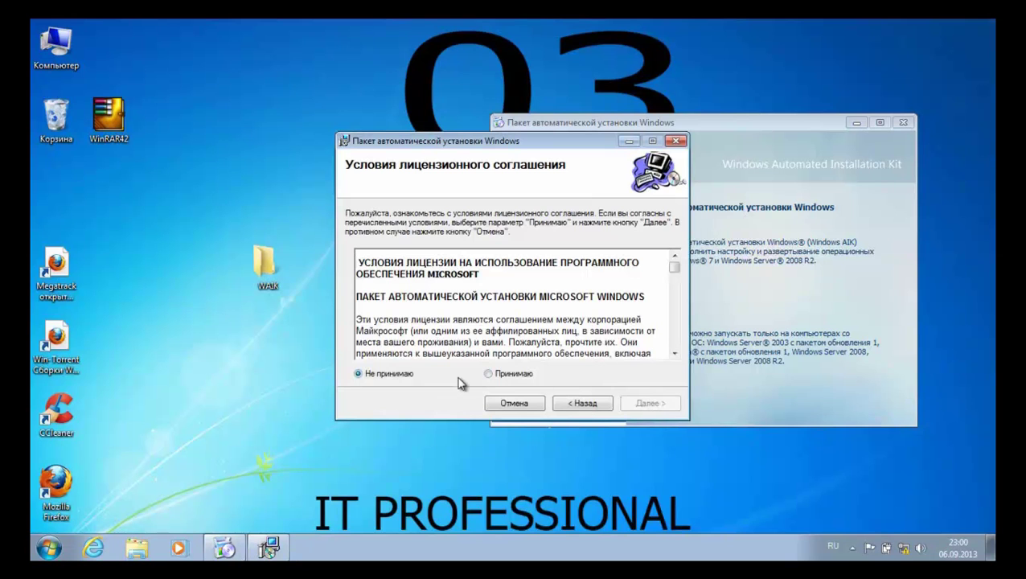
click(492, 375)
click(651, 403)
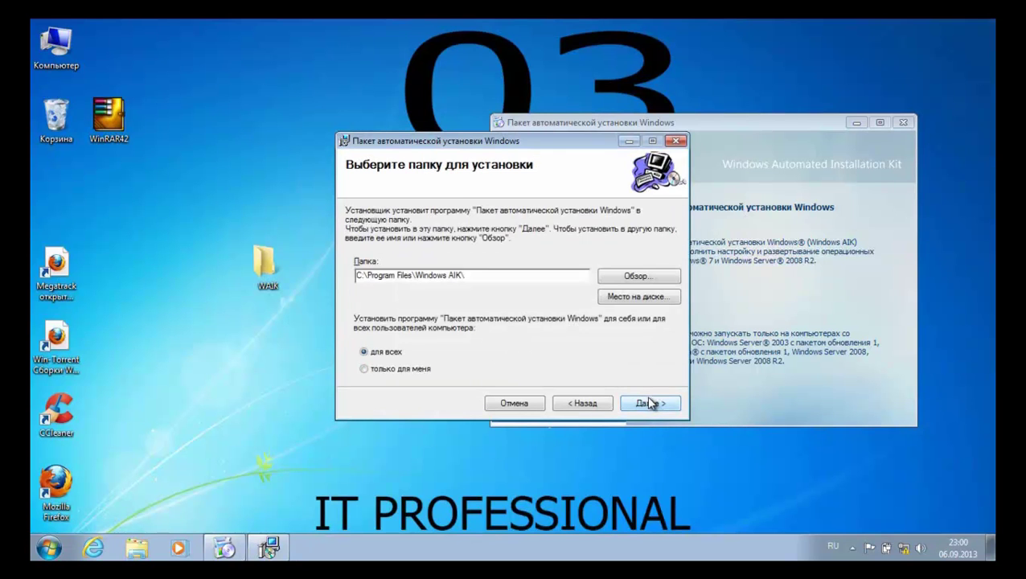
click(650, 403)
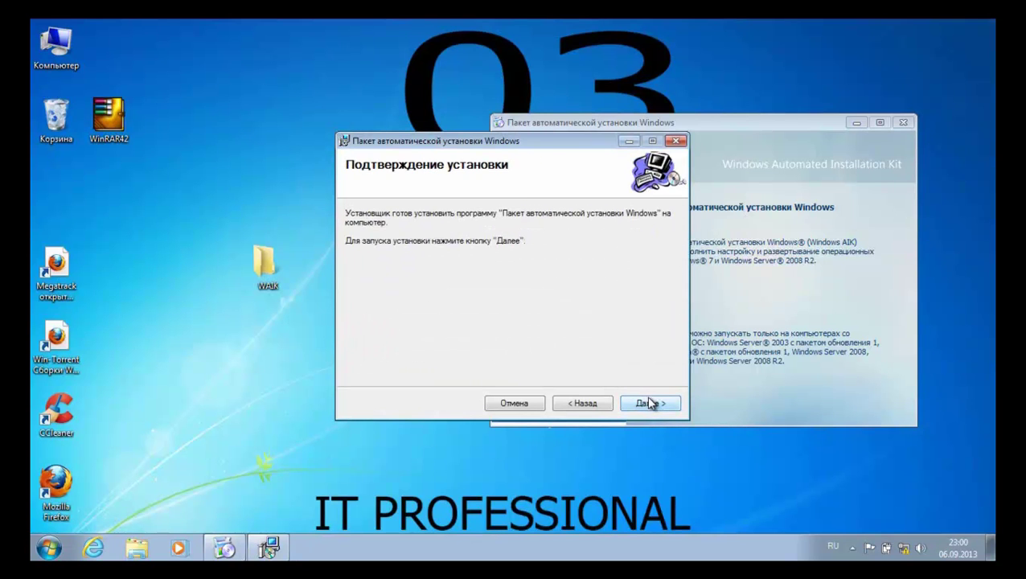
click(649, 403)
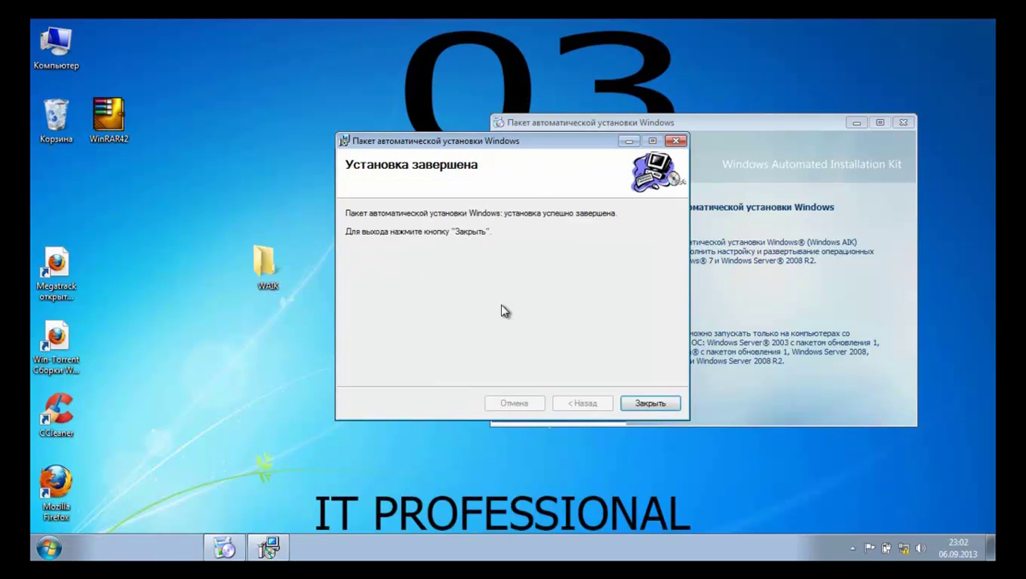
click(645, 403)
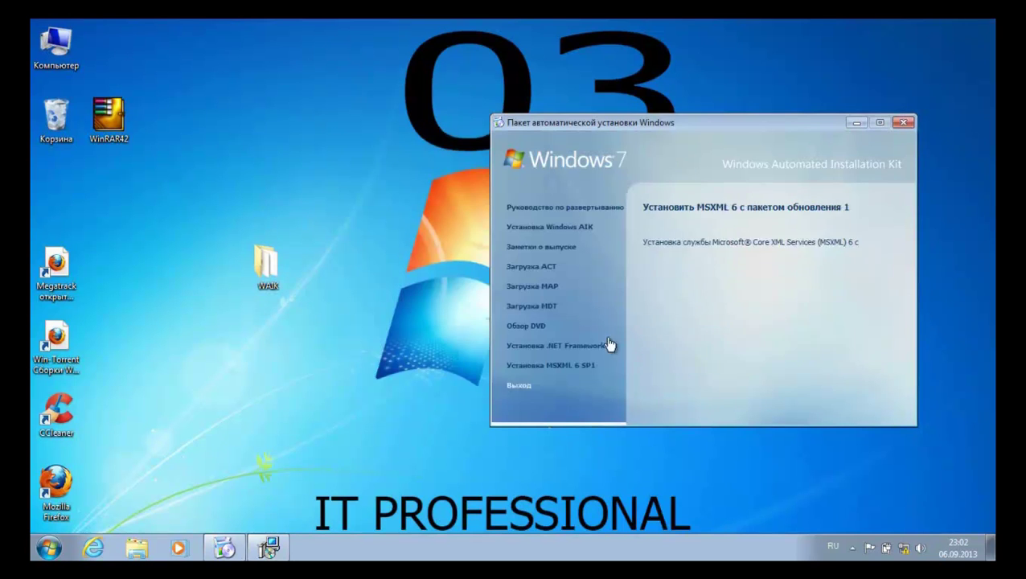
Close the AIK window and browse to C:\Program Files\Windows AIK\Tools, where USMT is listed
click(903, 122)
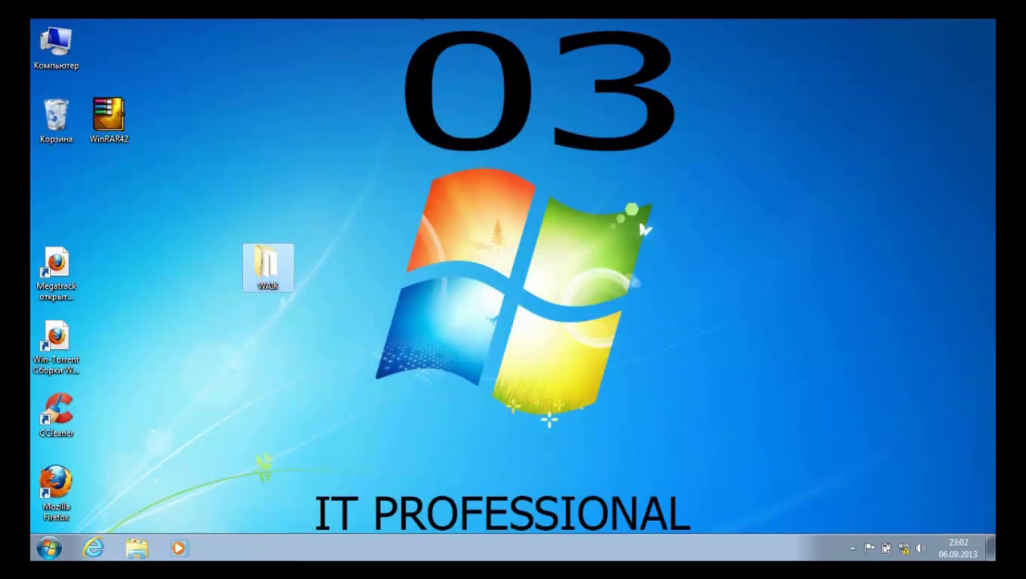
double_click(70, 44)
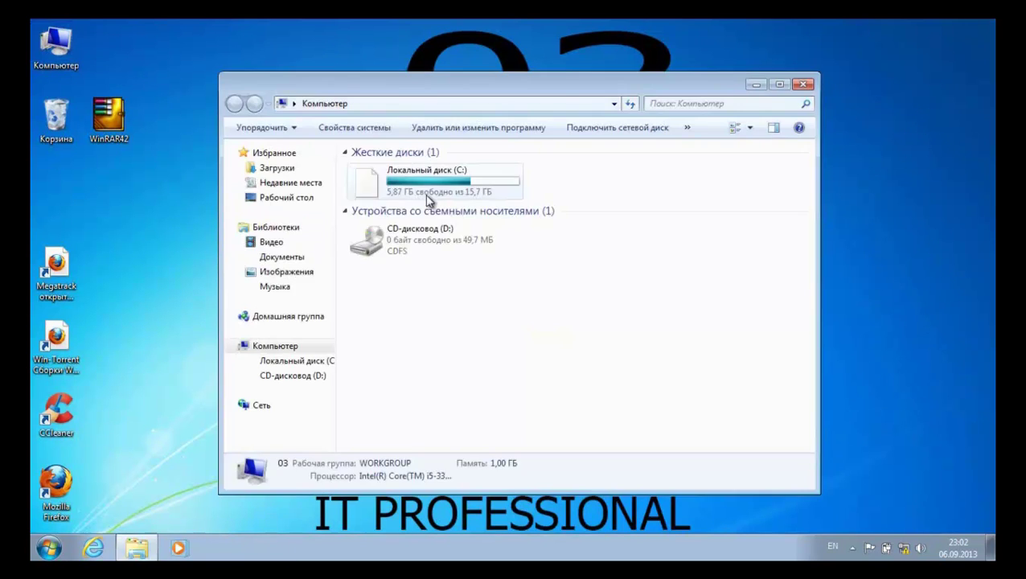
double_click(480, 187)
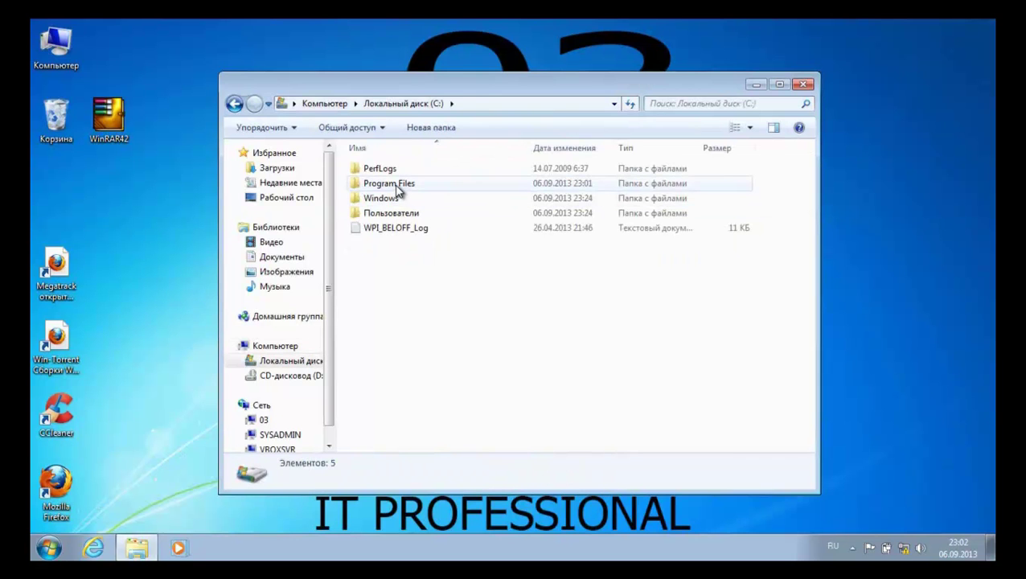
double_click(393, 184)
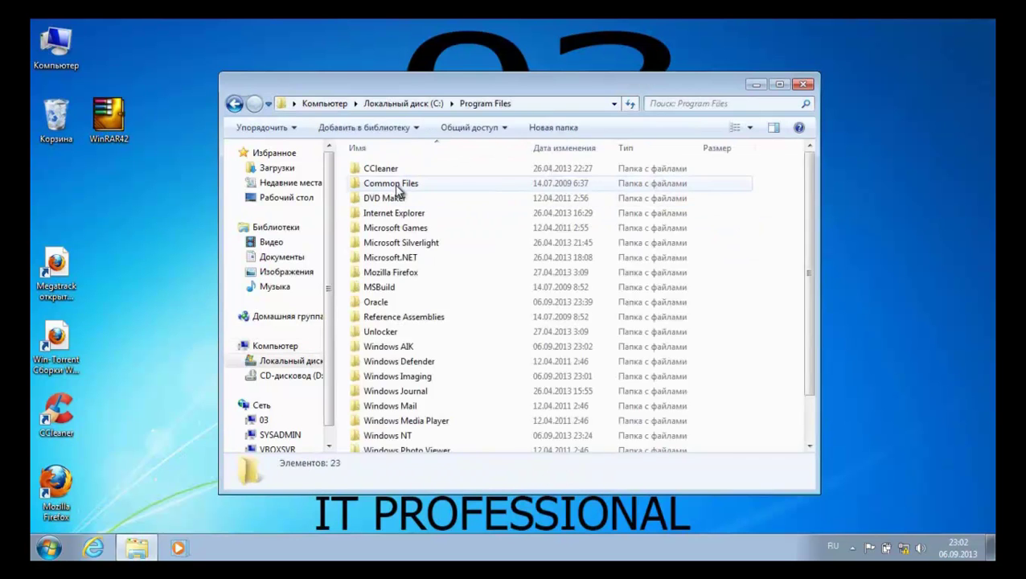
double_click(476, 351)
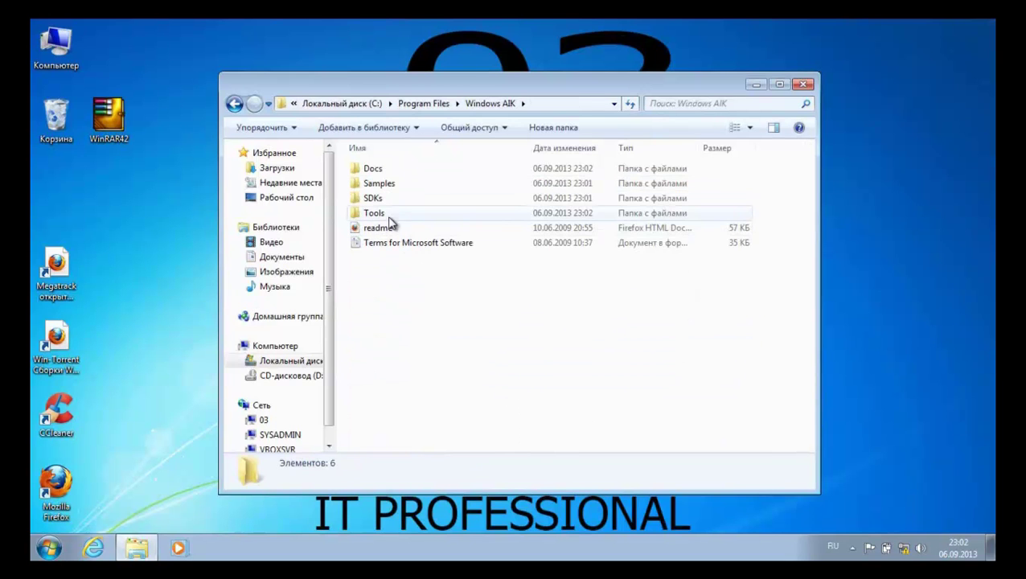
double_click(381, 215)
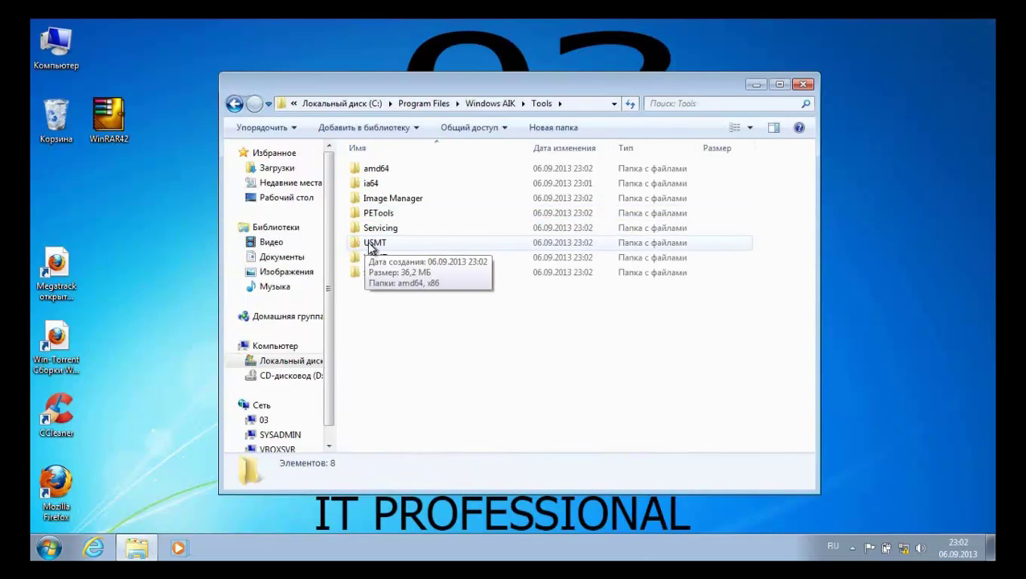
Copy the USMT folder and create a new folder named USMT at the root of C:
right_click(371, 249)
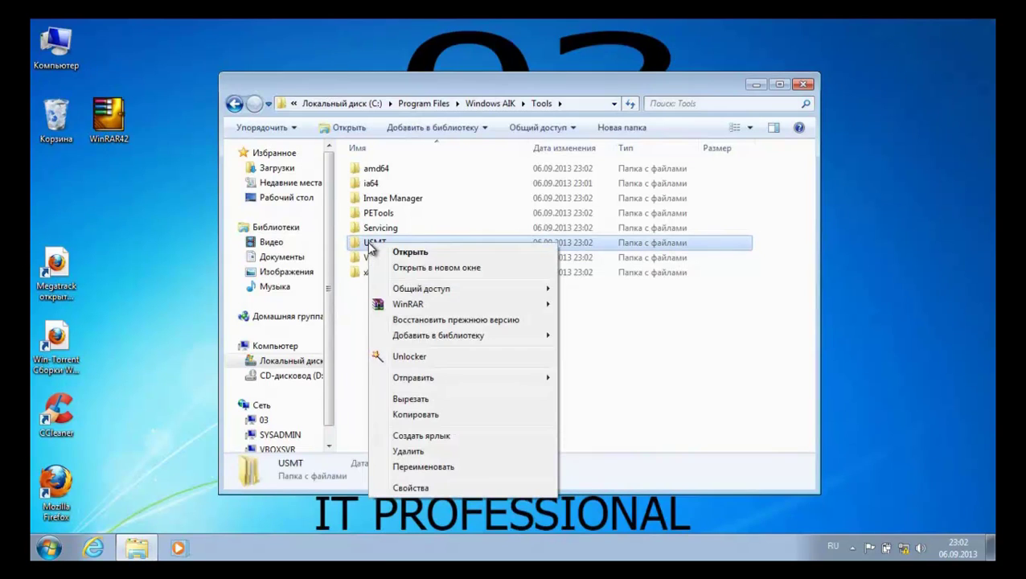
click(413, 415)
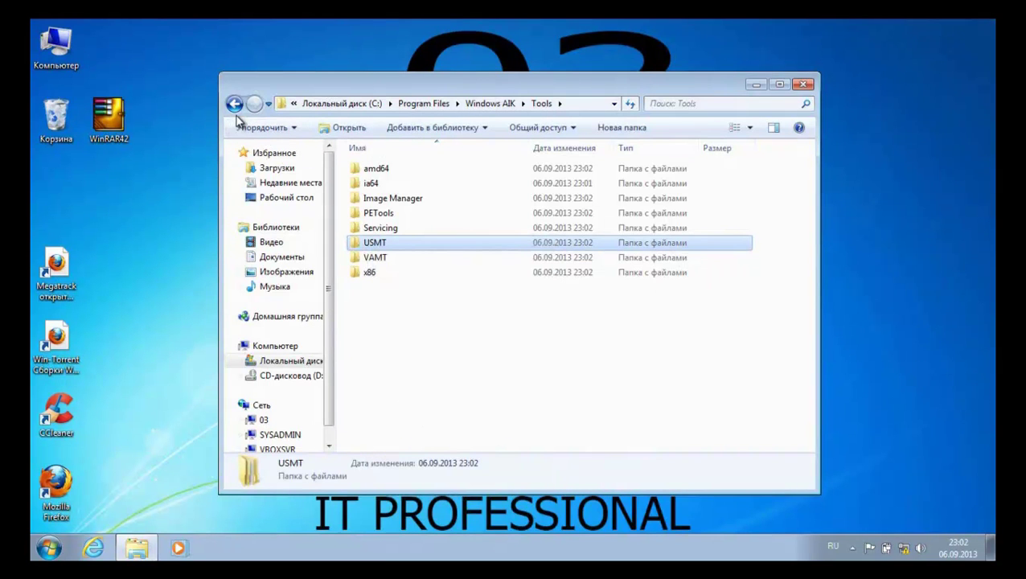
click(296, 363)
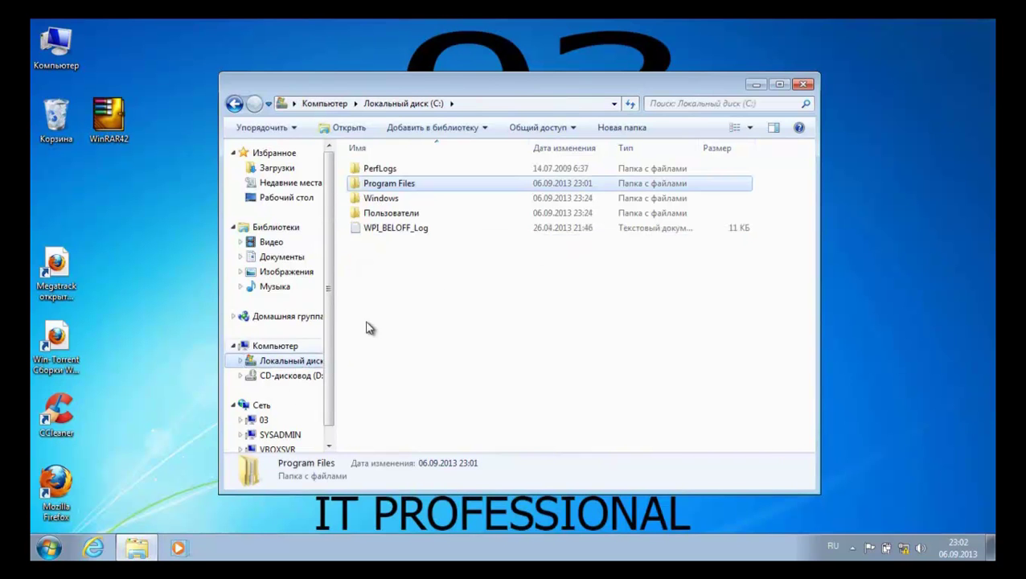
right_click(399, 270)
mouse_move(521, 419)
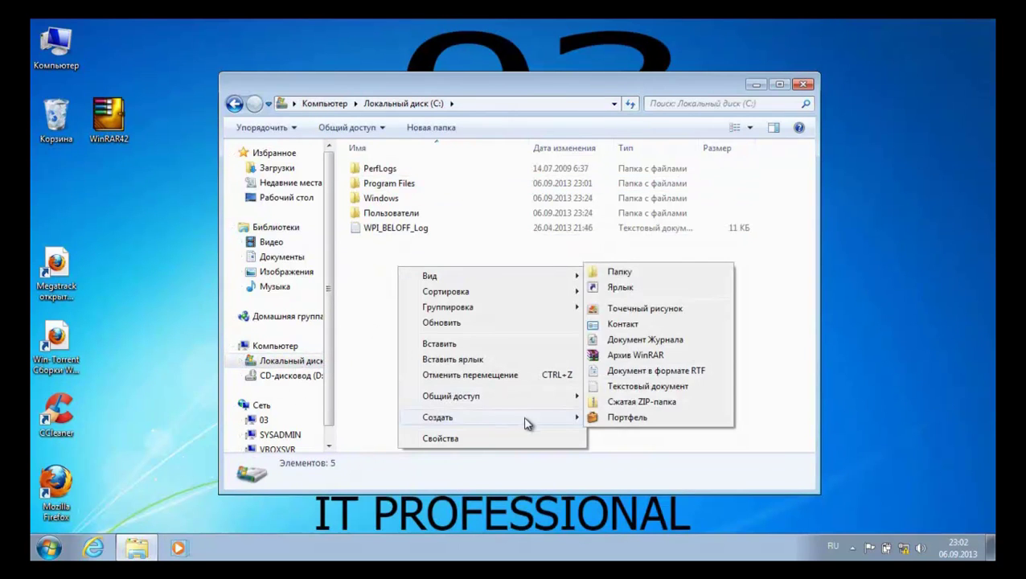
click(643, 272)
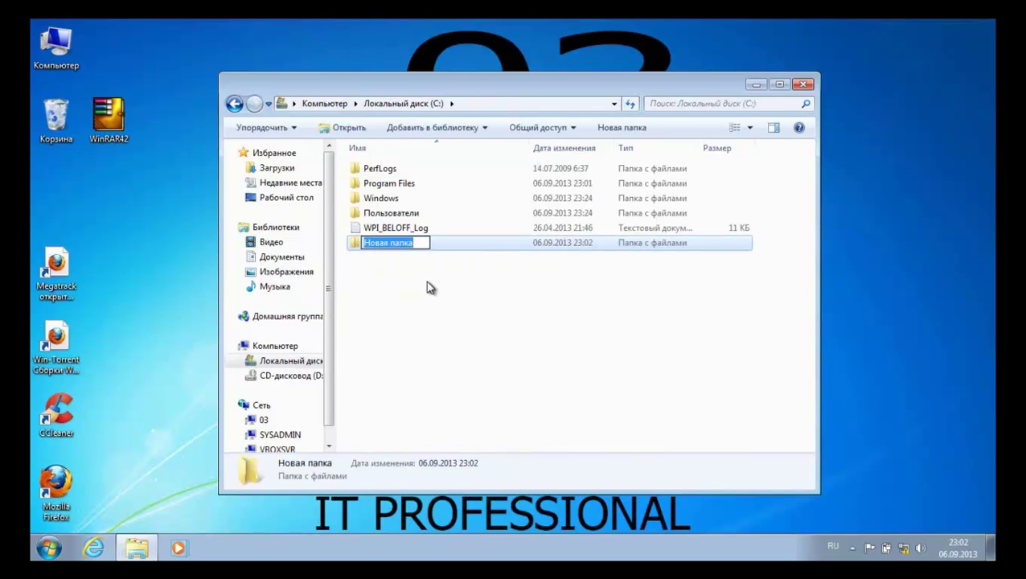
key(BackSpace)
key(alt+shift)
text(U)
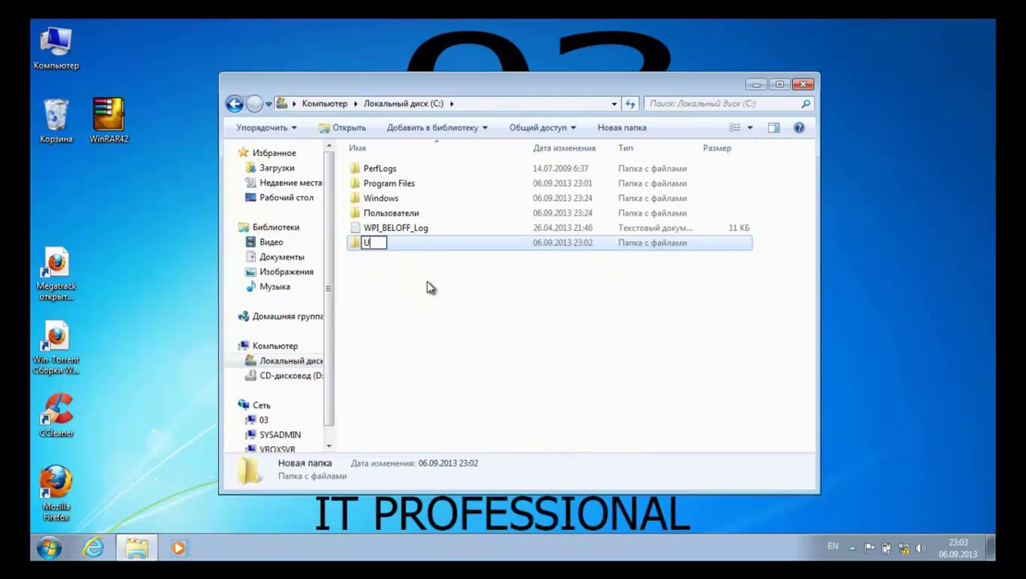
text(SMT)
key(Return)
Paste the USMT folder into C:\USMT, check its x86 files, and close Explorer
double_click(379, 243)
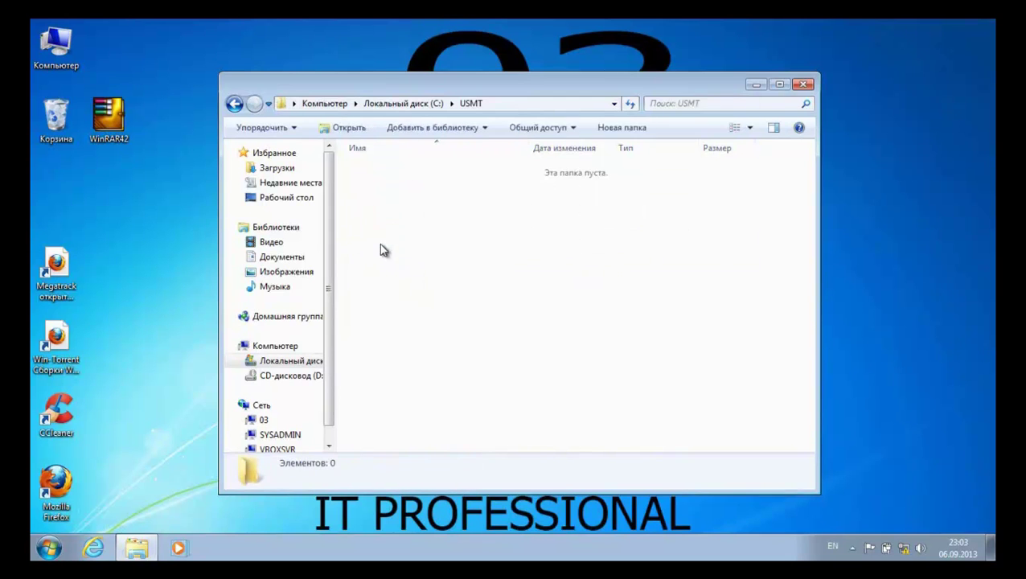
right_click(366, 185)
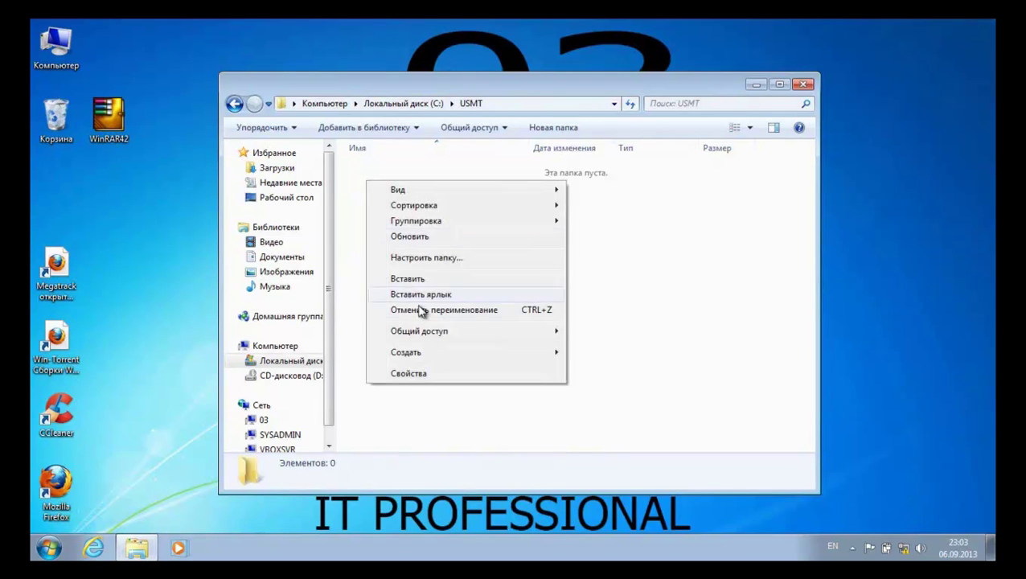
click(417, 281)
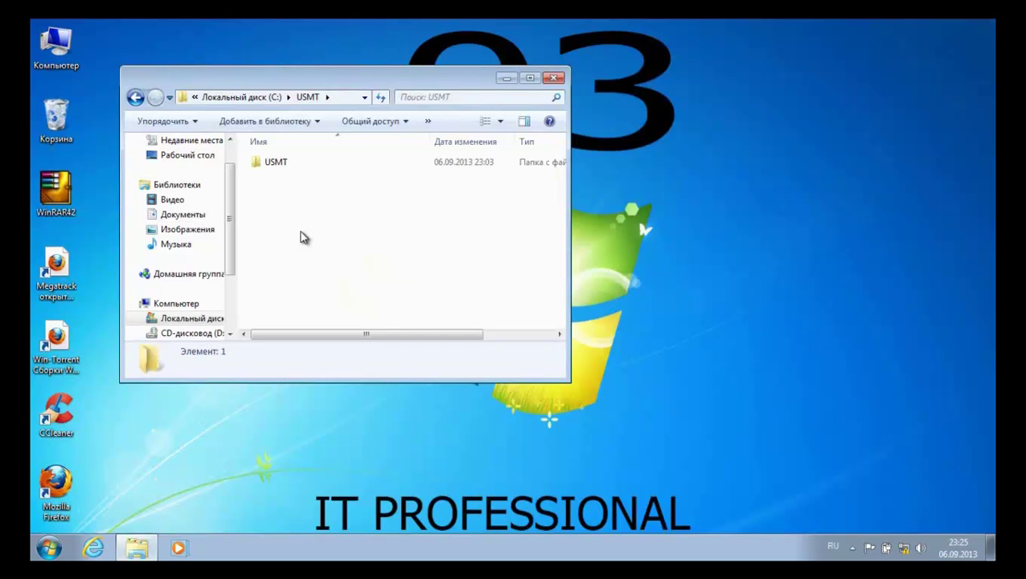
double_click(275, 165)
double_click(270, 177)
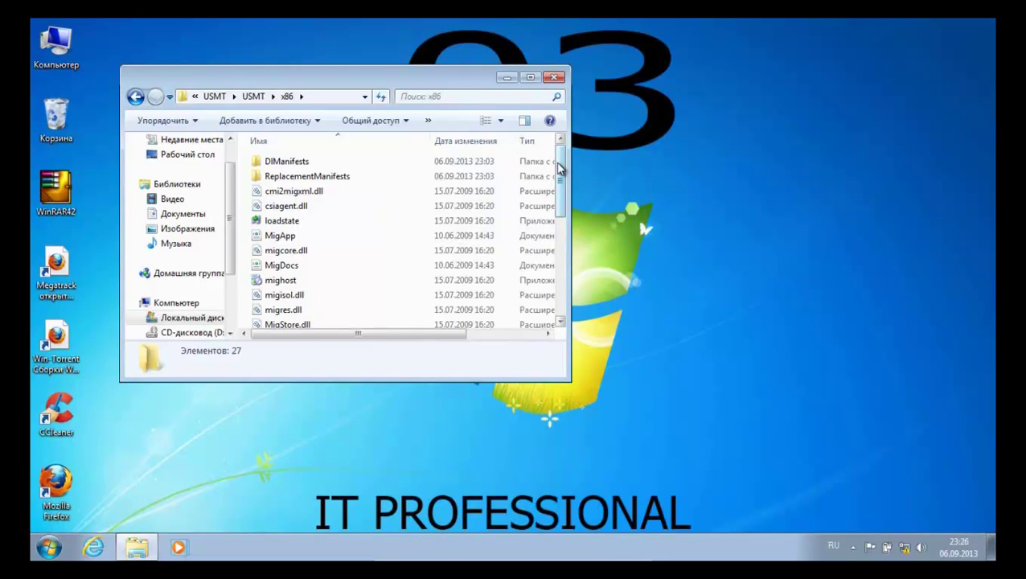
drag(559, 168, 560, 189)
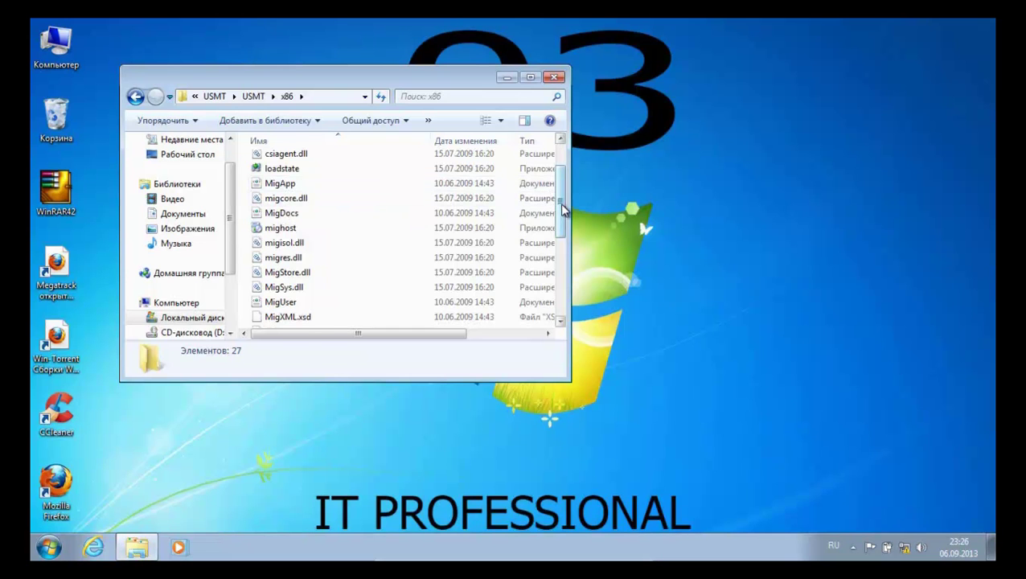
scroll(563, 209, up, 1)
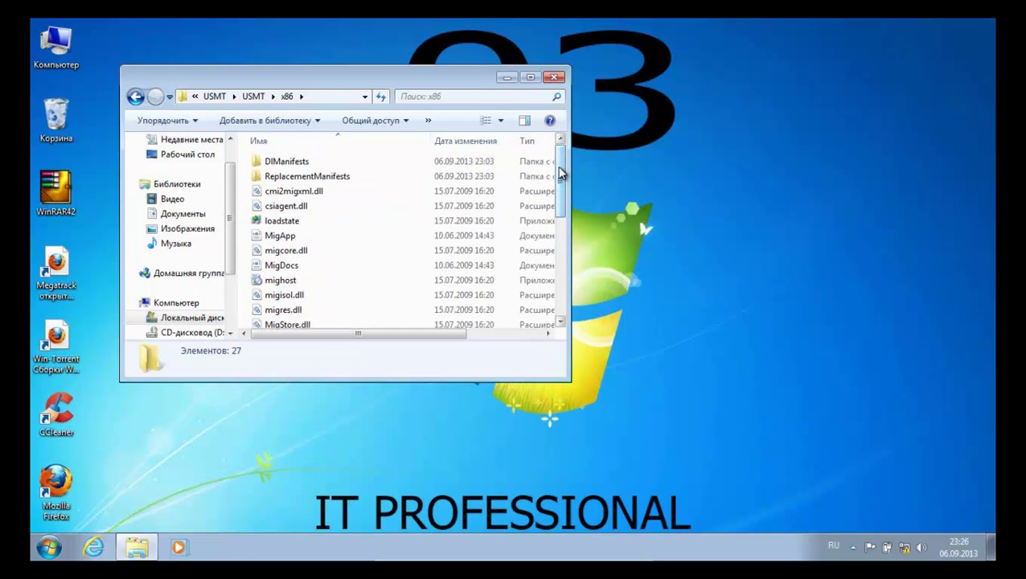
click(135, 98)
click(554, 76)
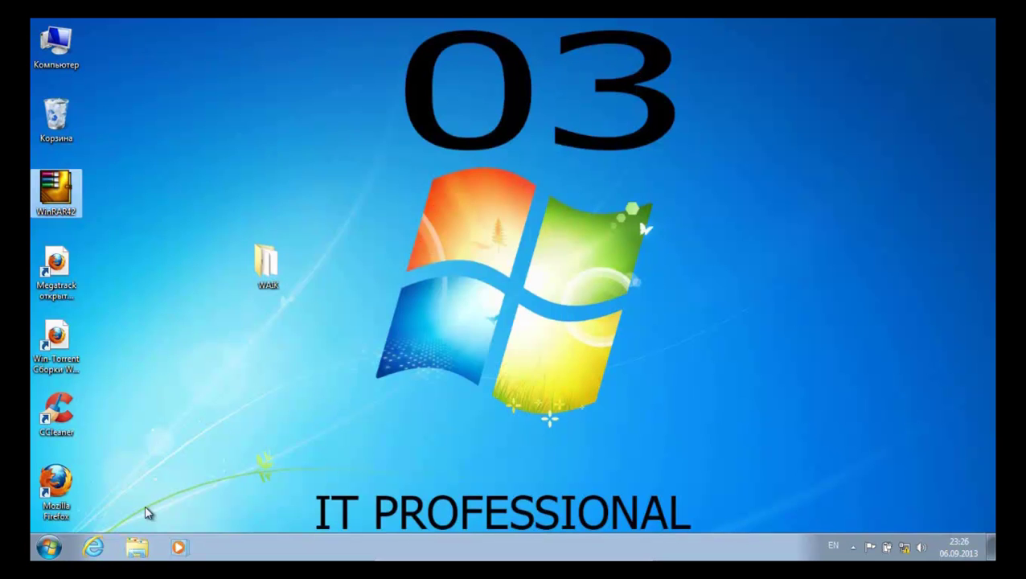
Search for cmd and run Command Prompt as administrator
click(49, 547)
text(cmd)
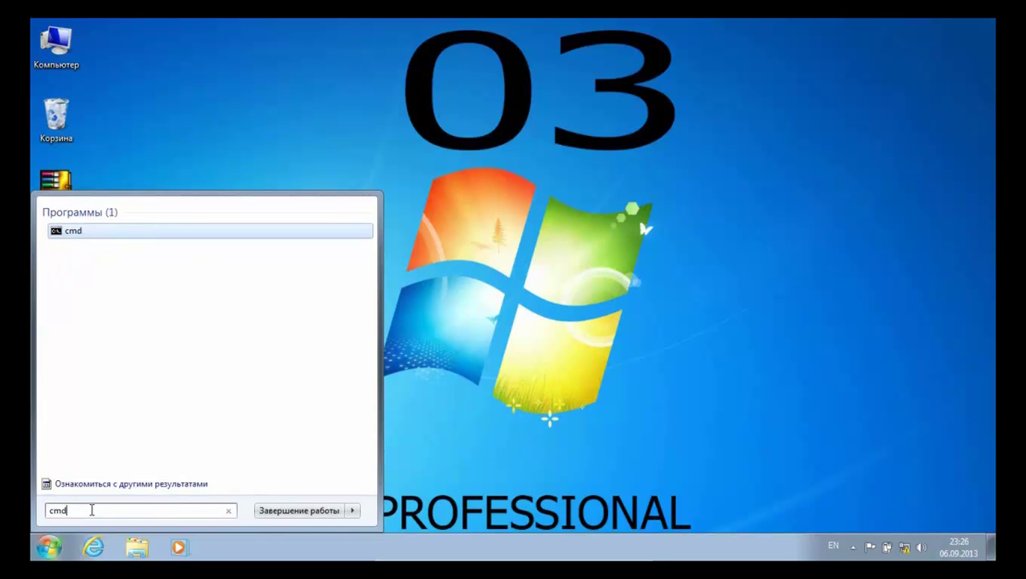
right_click(161, 232)
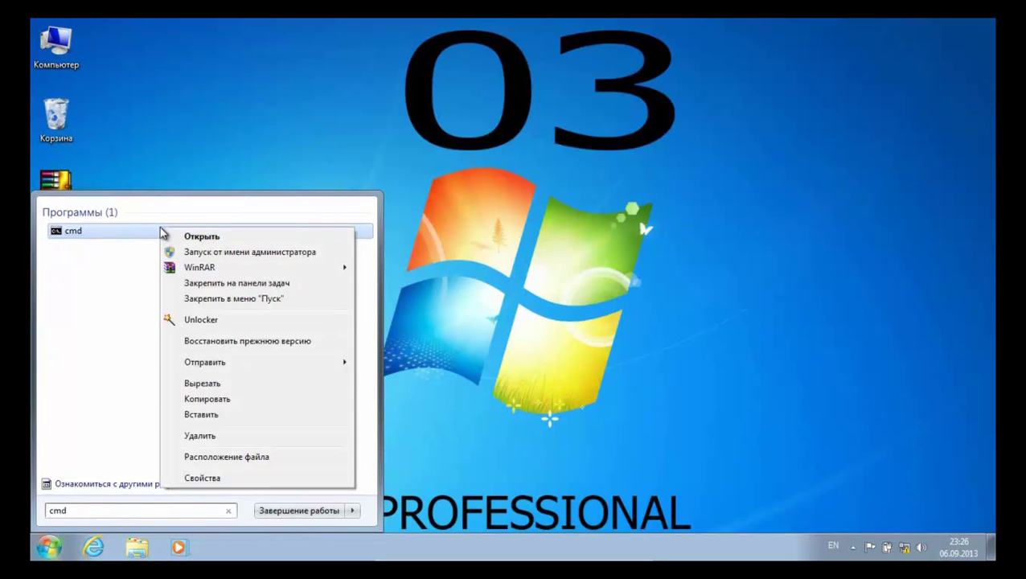
click(198, 253)
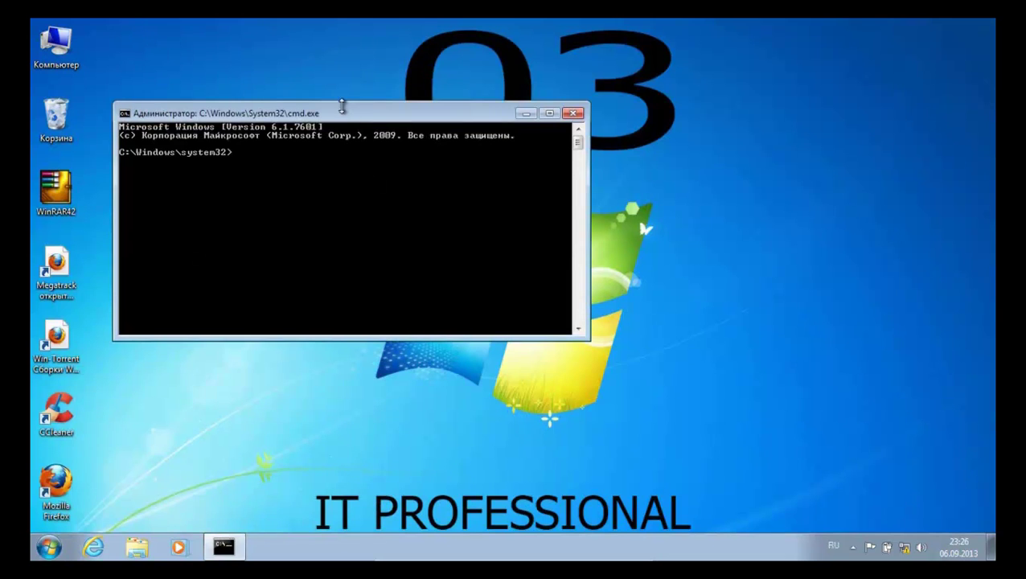
drag(343, 111, 472, 153)
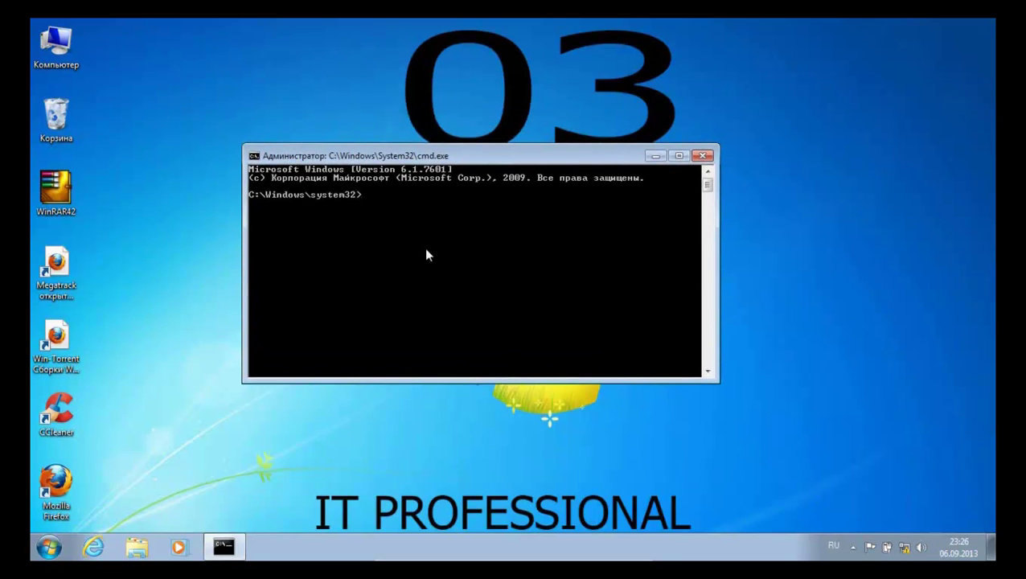
Switch the keyboard to English and type the command CD C:\USMT\USMT\X86
text(cd)
key(BackSpace)
key(BackSpace)
text(CB Cж)
key(BackSpace)
key(BackSpace)
key(BackSpace)
key(BackSpace)
key(BackSpace)
key(alt+shift)
text(CD C:\USMT)
text(USMT)
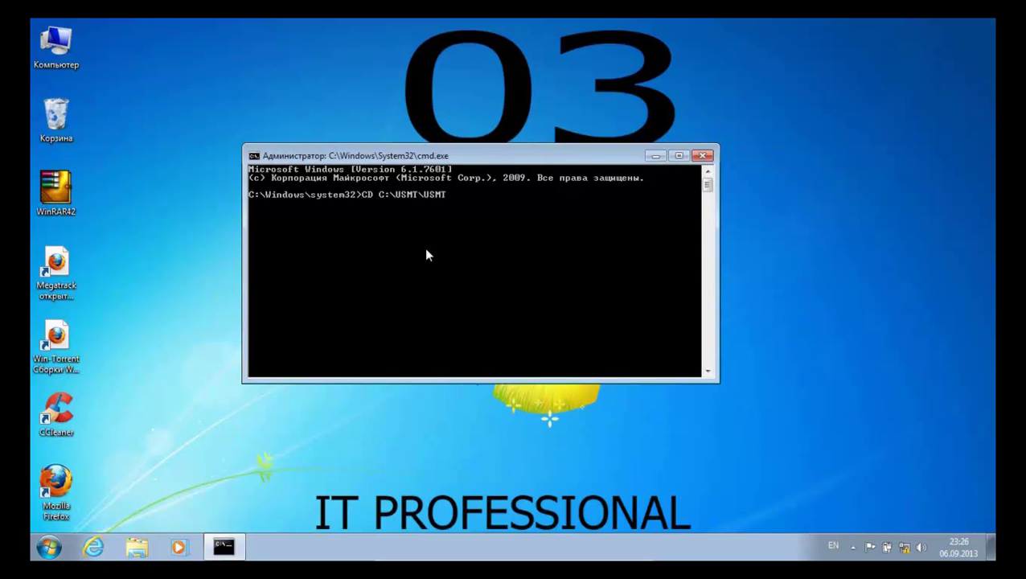
text(\X86)
Change into C:\USMT\USMT\X86 and run scanstate.exe /genconfig:C:\USMT\Config.xml
key(Return)
key(Return)
key(Return)
key(Return)
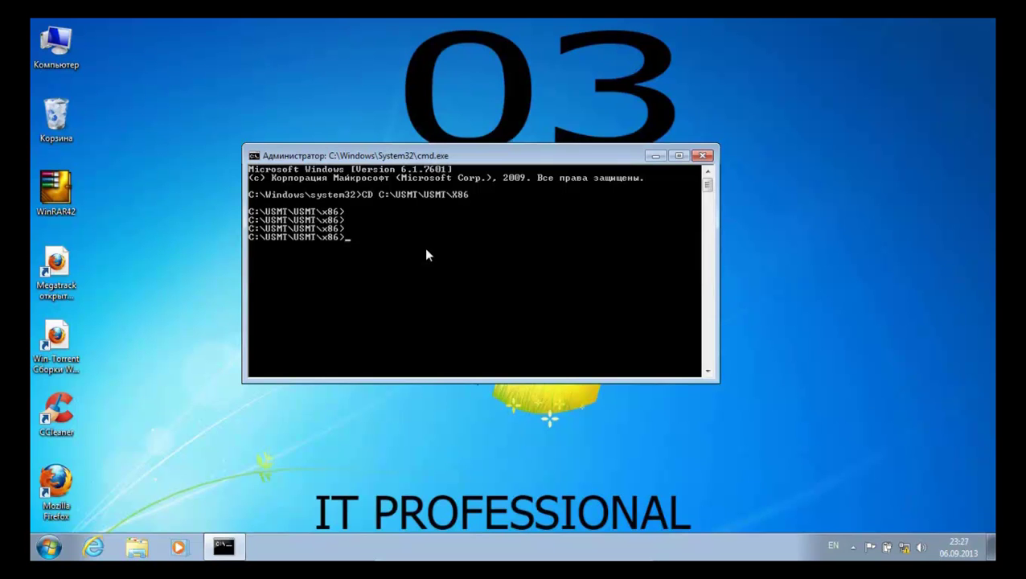
text(scanstat)
text(e.exe /genconfig:)
text(\C)
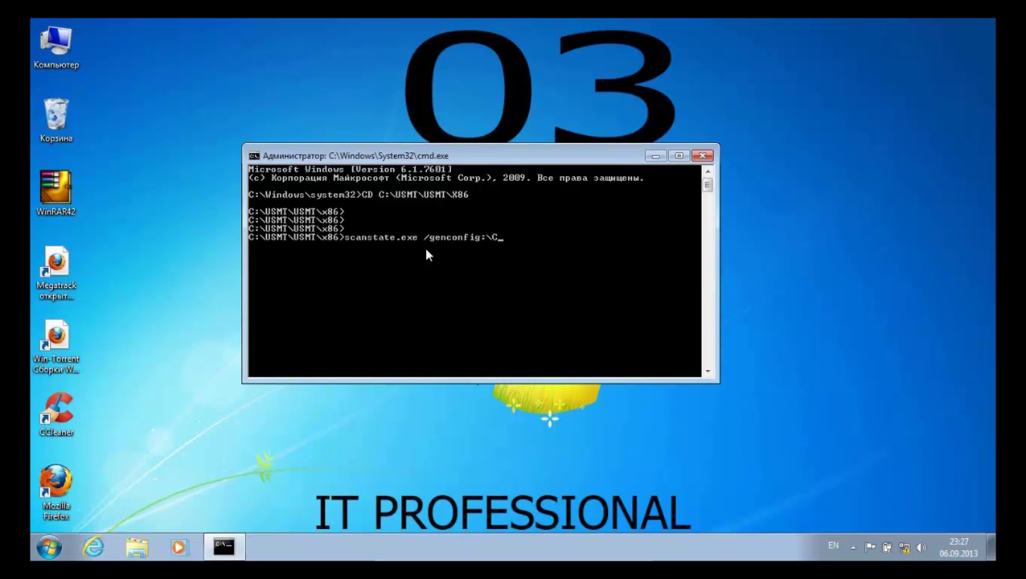
key(BackSpace)
text(C:\USMT\USMT\Config.xml)
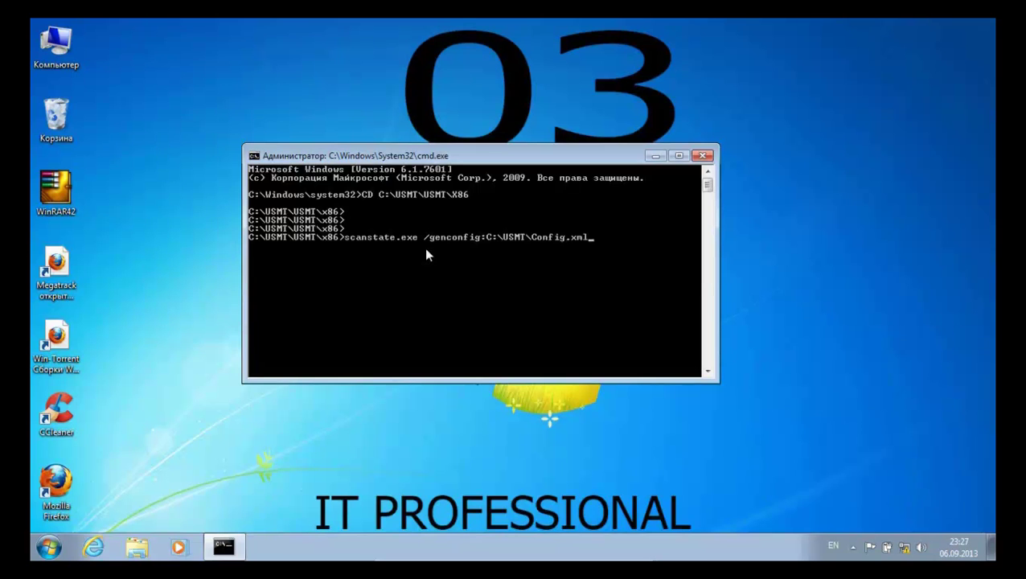
key(Return)
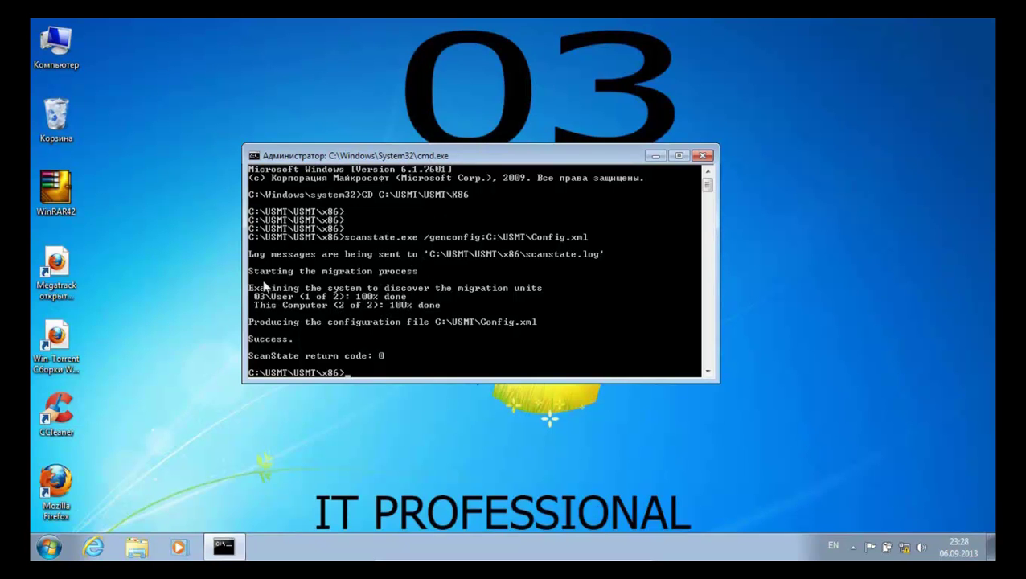
Refresh the desktop and browse to C:\USMT to check the generated Config file
right_click(162, 259)
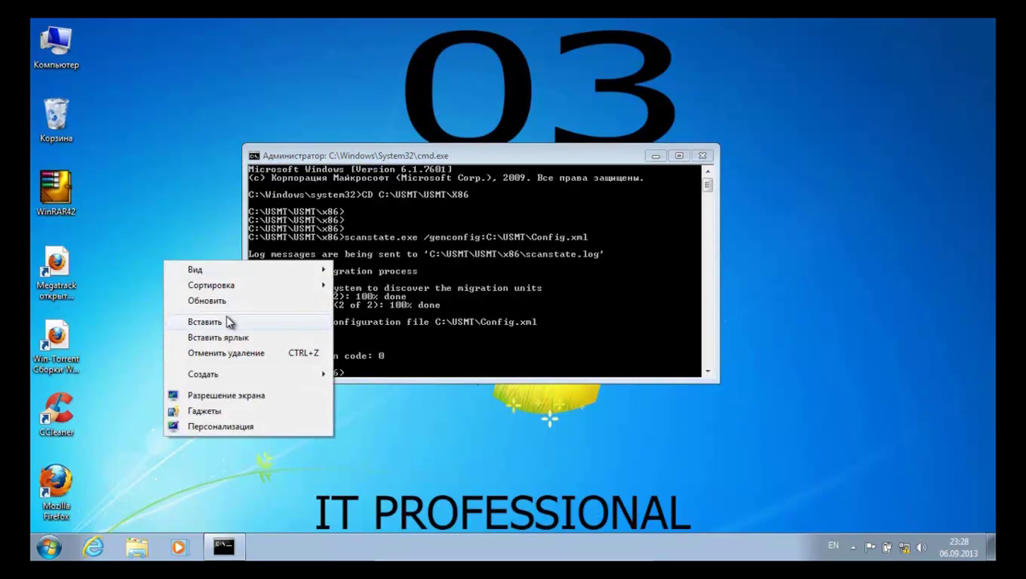
click(209, 305)
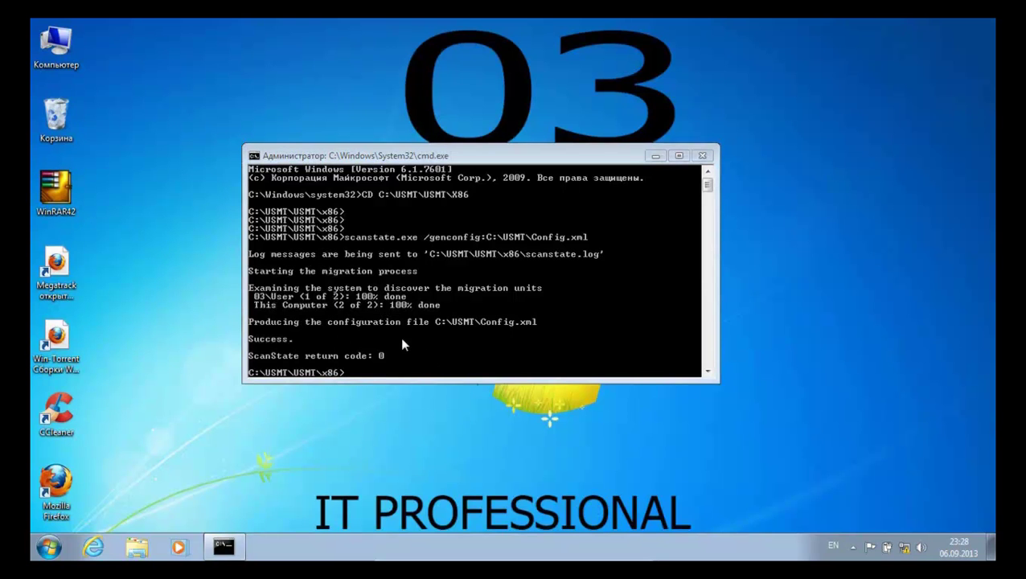
double_click(54, 45)
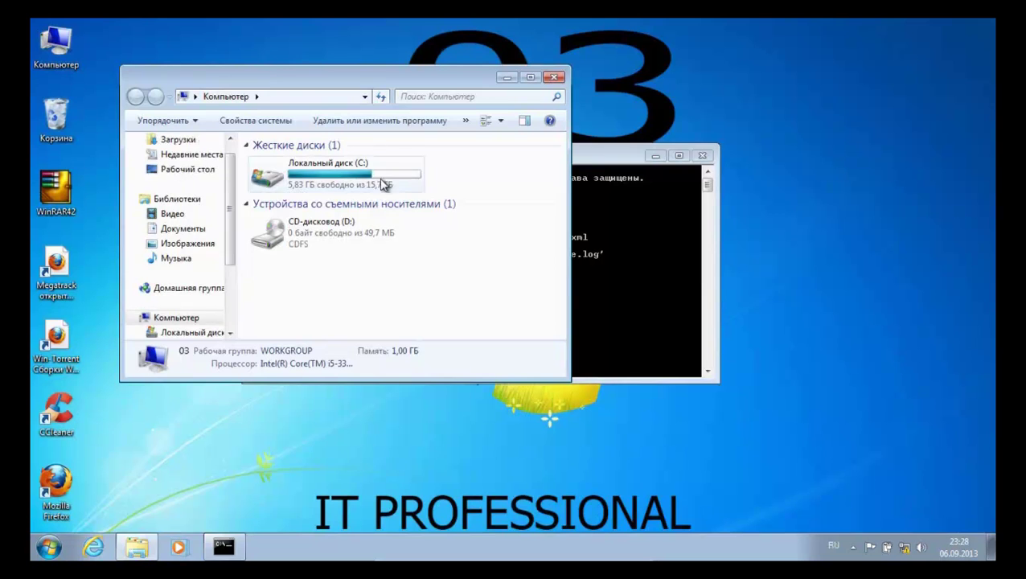
double_click(330, 177)
drag(282, 75, 618, 112)
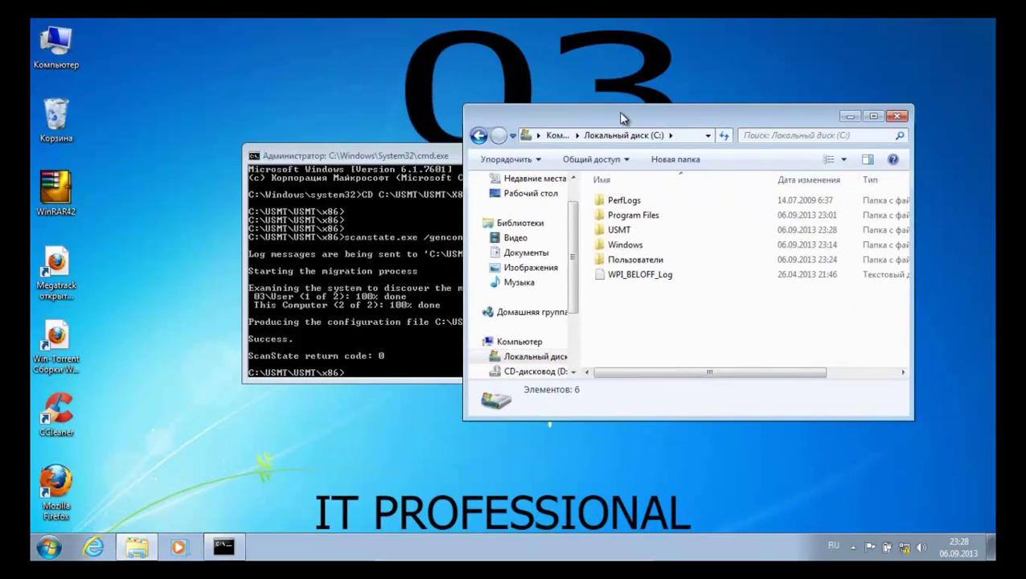
double_click(633, 229)
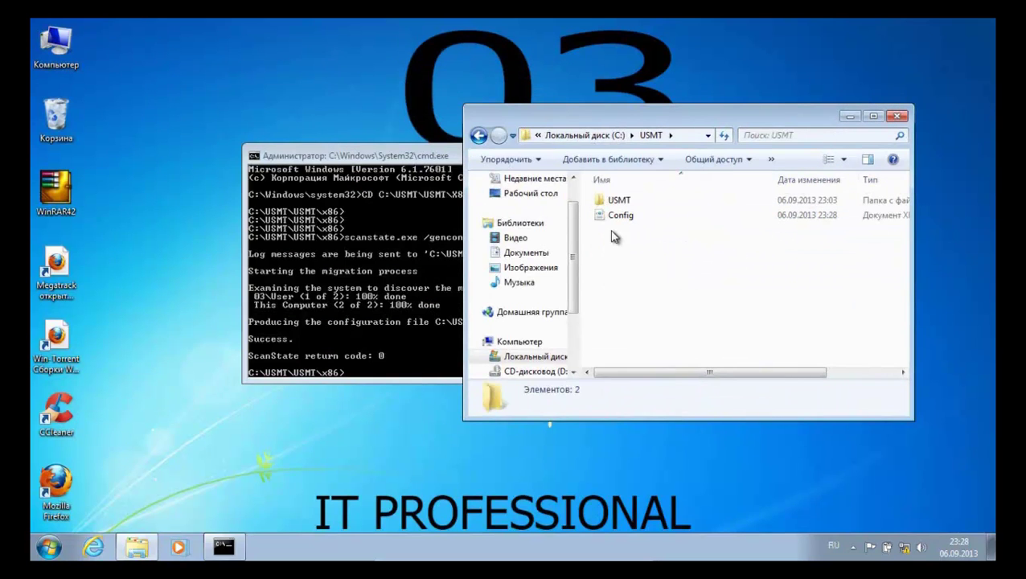
click(623, 221)
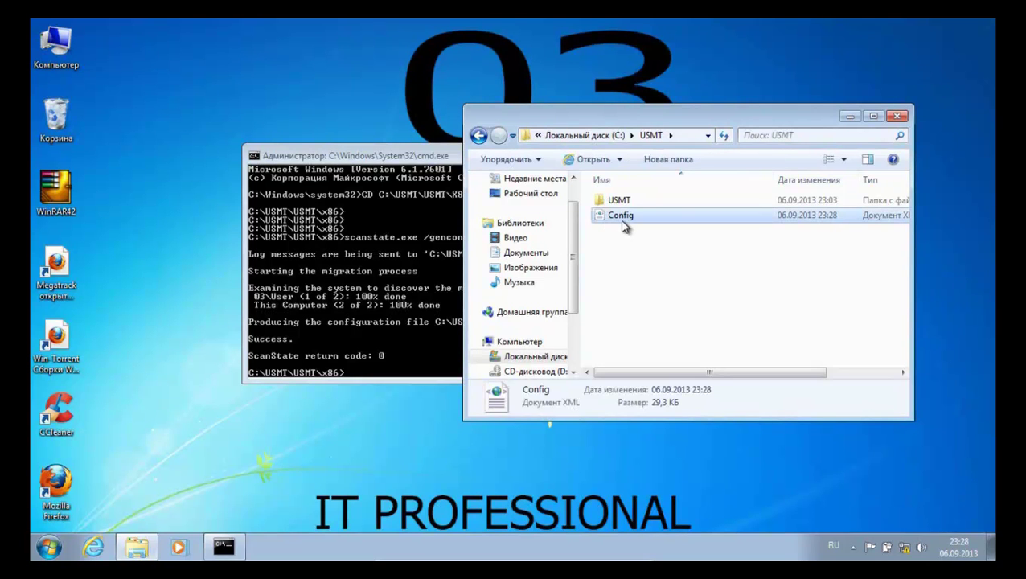
drag(405, 151, 295, 238)
click(653, 286)
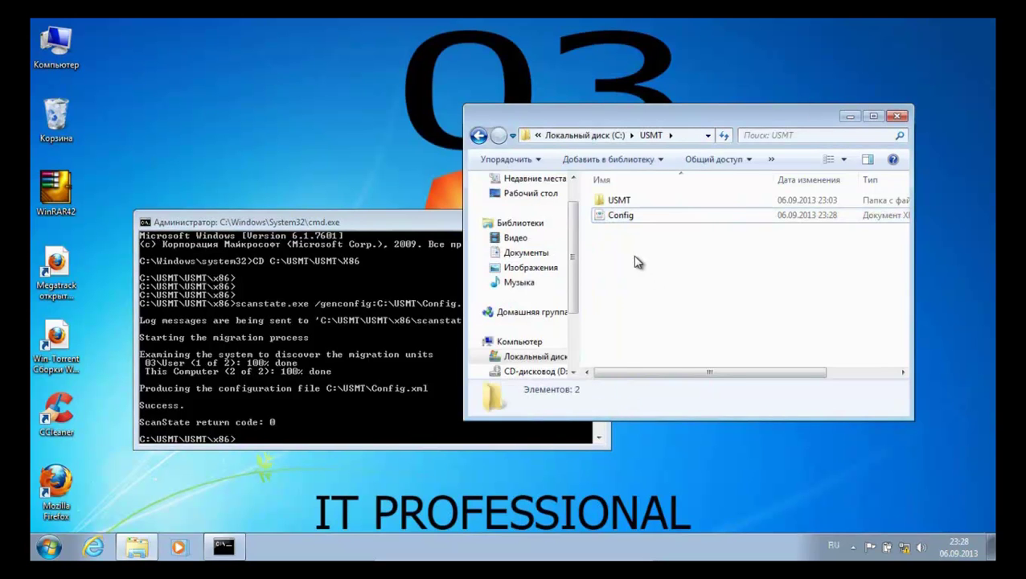
Create a new folder named MIG inside C:\USMT
right_click(635, 261)
mouse_move(705, 432)
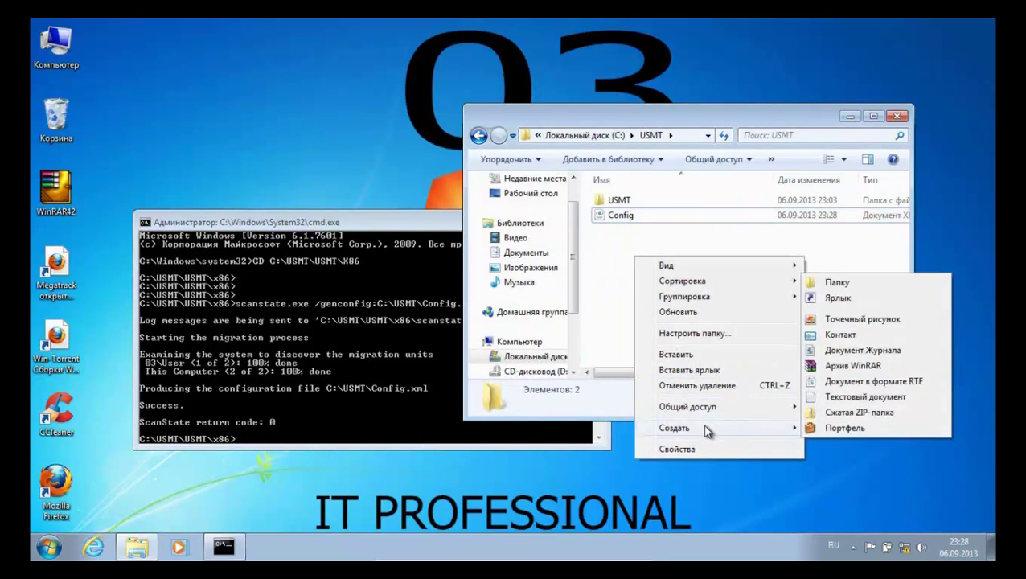
click(859, 286)
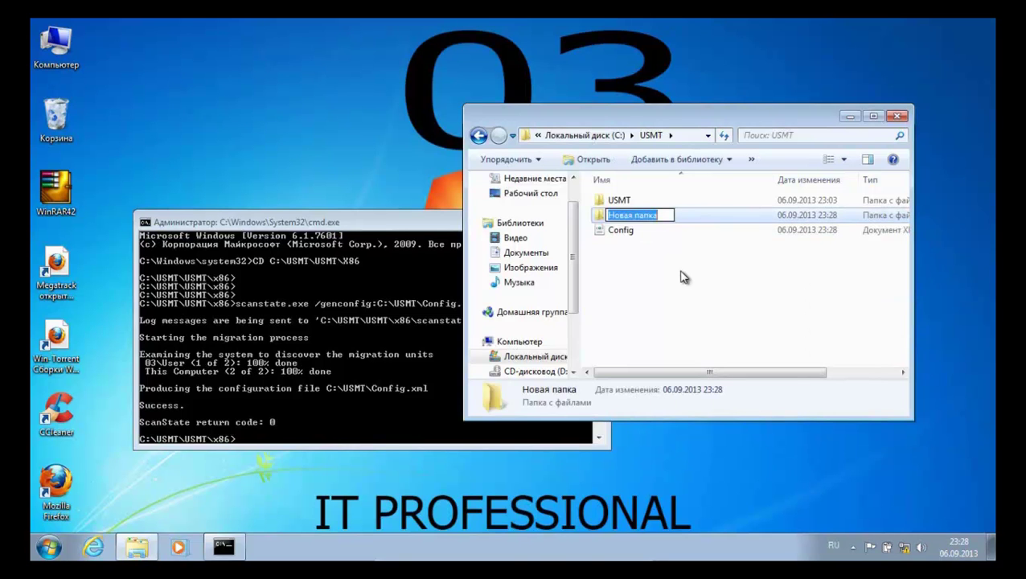
key(alt+shift)
text(MIG)
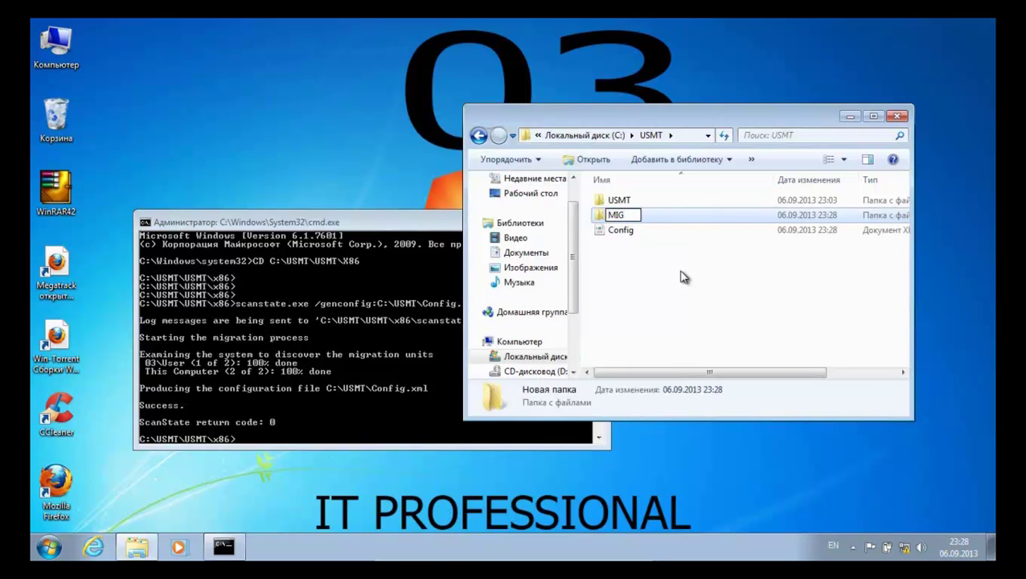
click(632, 276)
drag(418, 222, 456, 161)
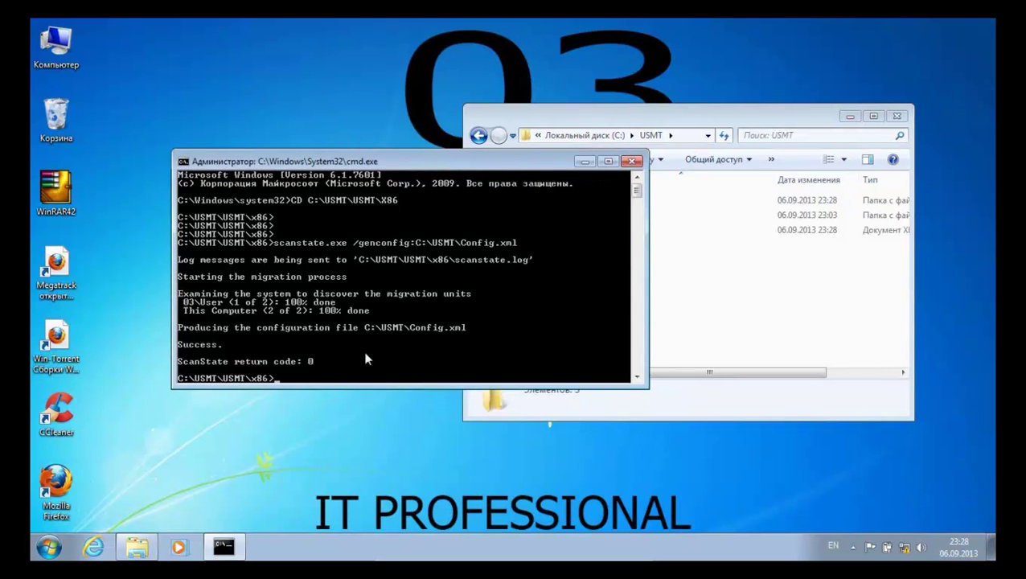
click(895, 118)
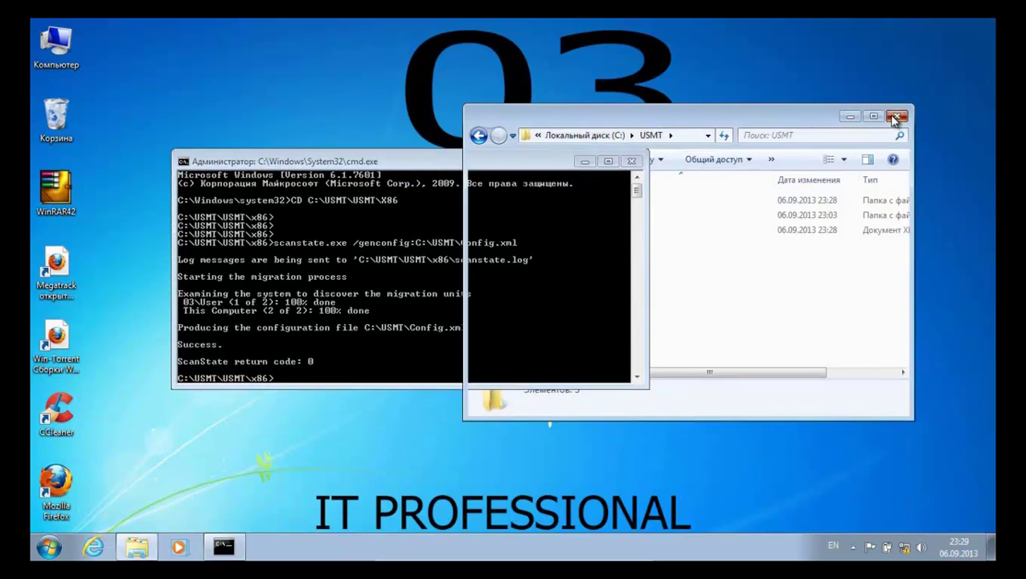
Close Explorer and run scanstate.exe C:\USMT\MIG with Miguser, Migapp, Migdocs rules, /o and /encrypt with a key
click(896, 117)
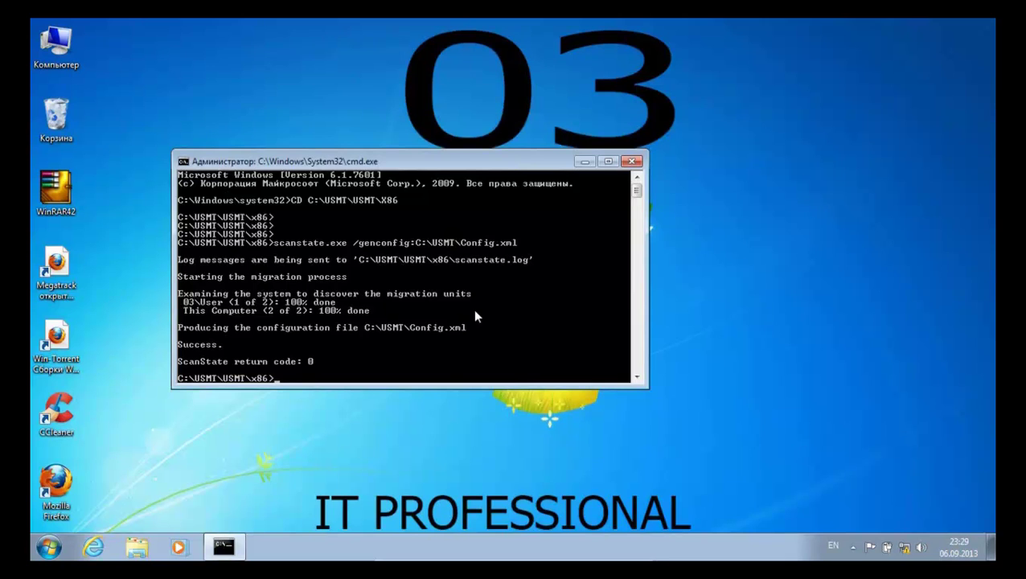
text(scanstate.exe)
text(C:\USMT\MIG)
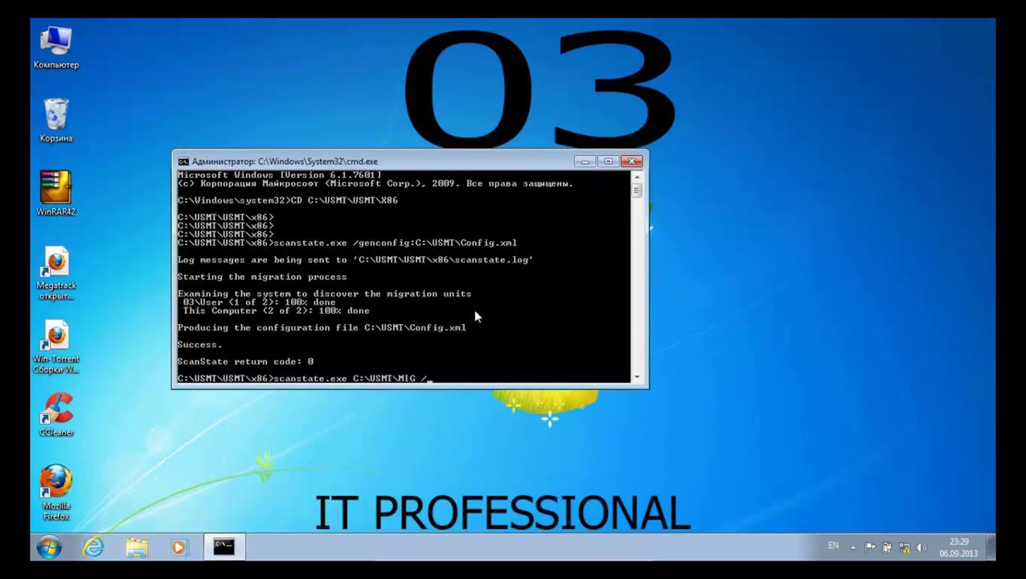
text( /i:Miguser.xml /i:Mig)
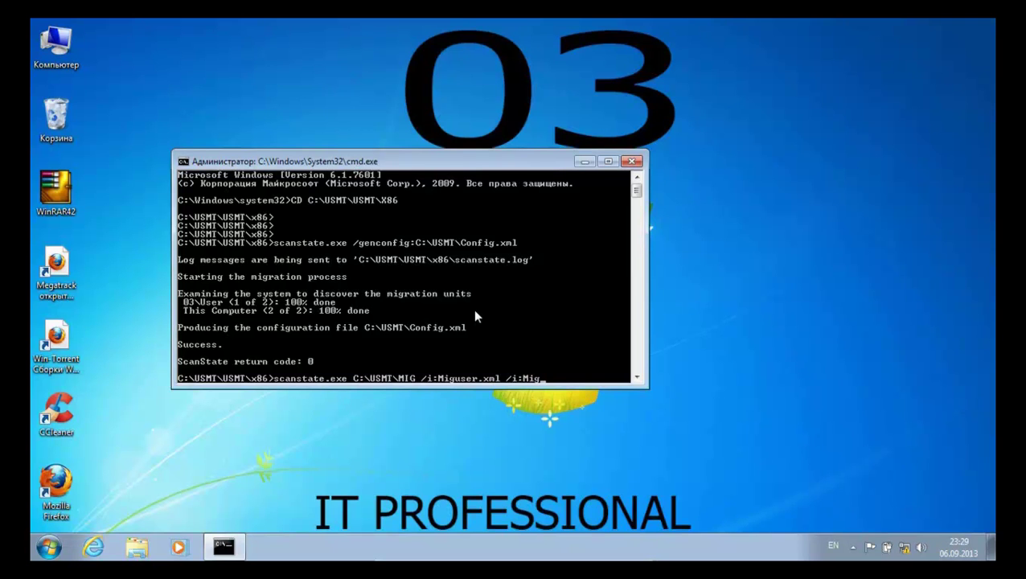
text(app.xml /i:Migdocs)
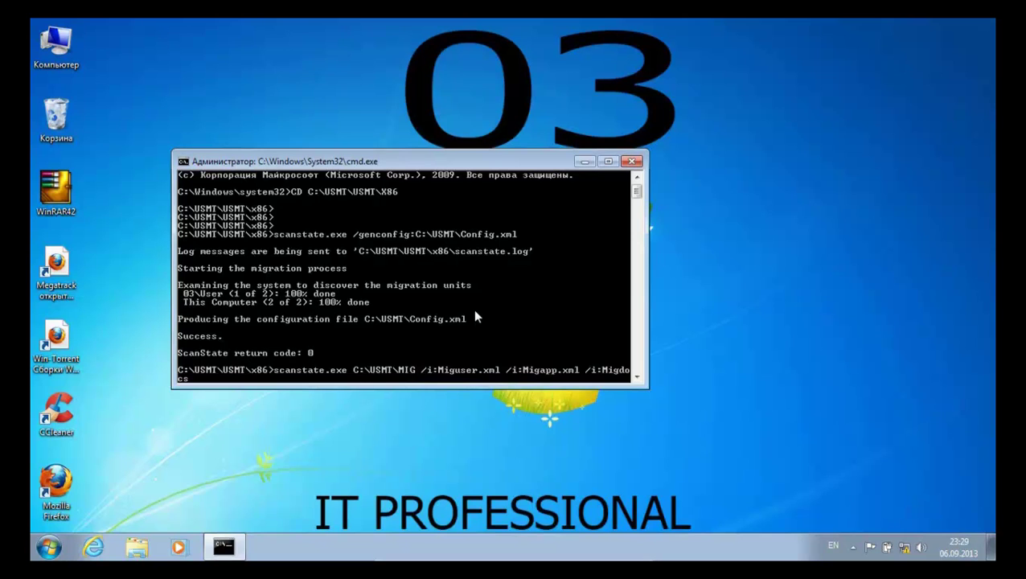
text(.xml /o /encrypt /key)
text(:"A)
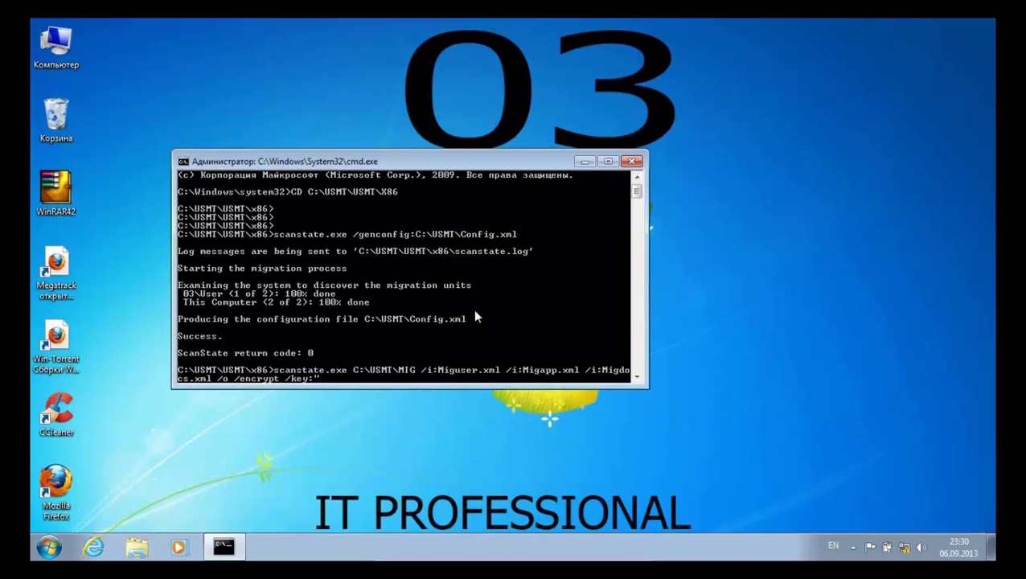
text(sdfg)
key(Return)
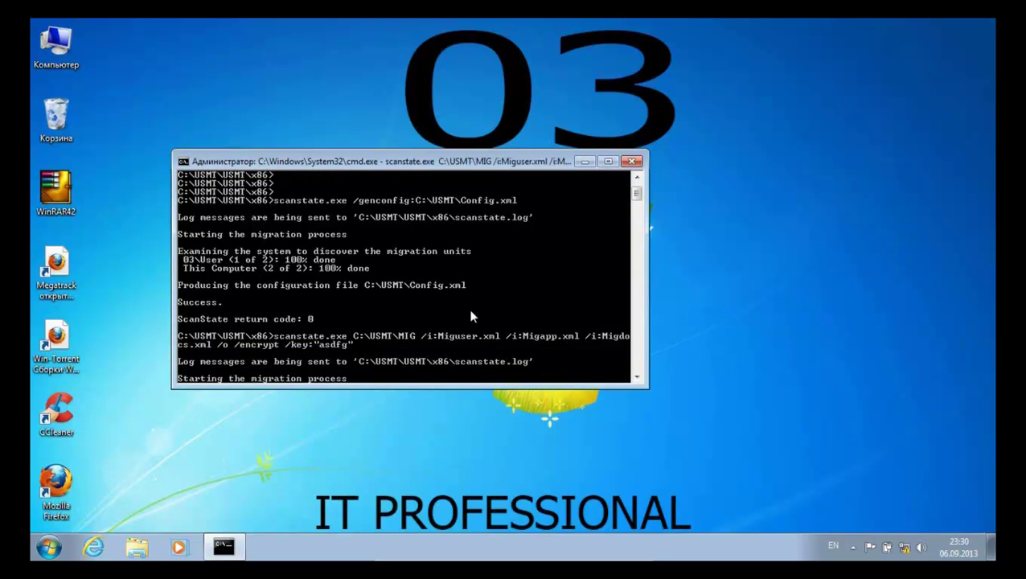
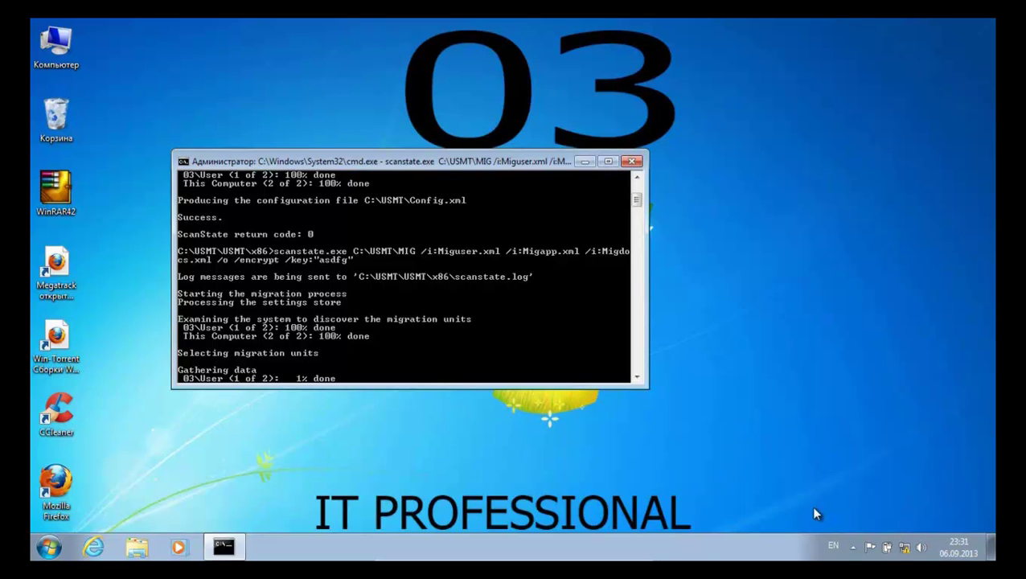
Exit VirtualBox full-screen mode while scanstate.exe gathers data into C:\USMT\MIG
mouse_move(693, 558)
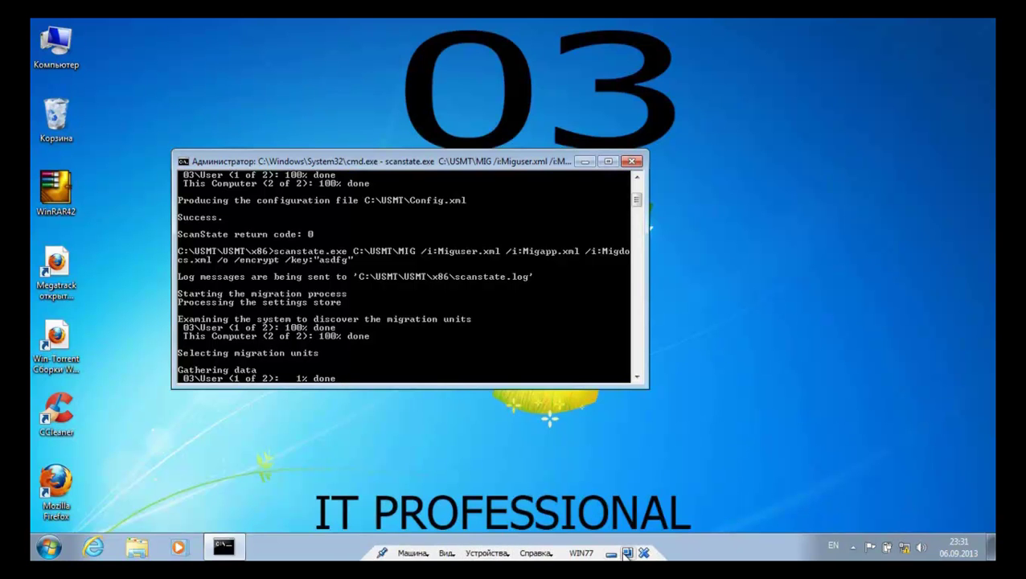
click(627, 552)
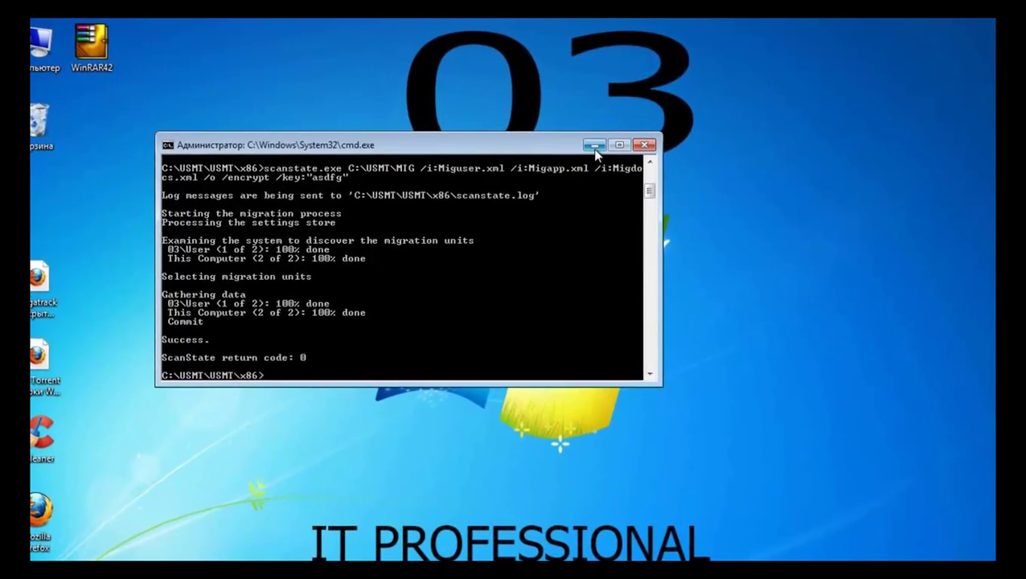
Open Local Disk (C:) and check the USMT folder's size in its properties (1,33 GB)
click(593, 146)
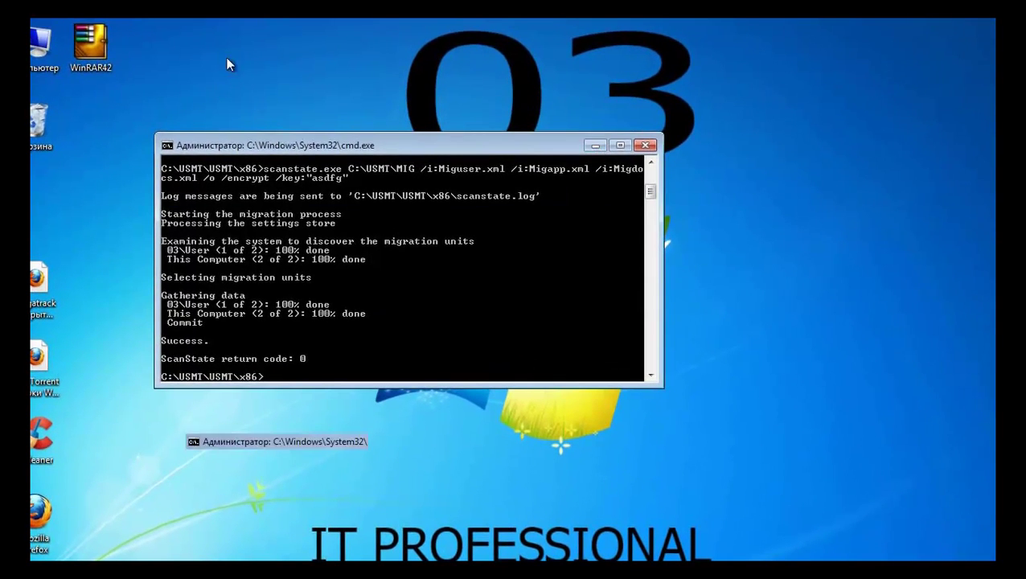
double_click(40, 44)
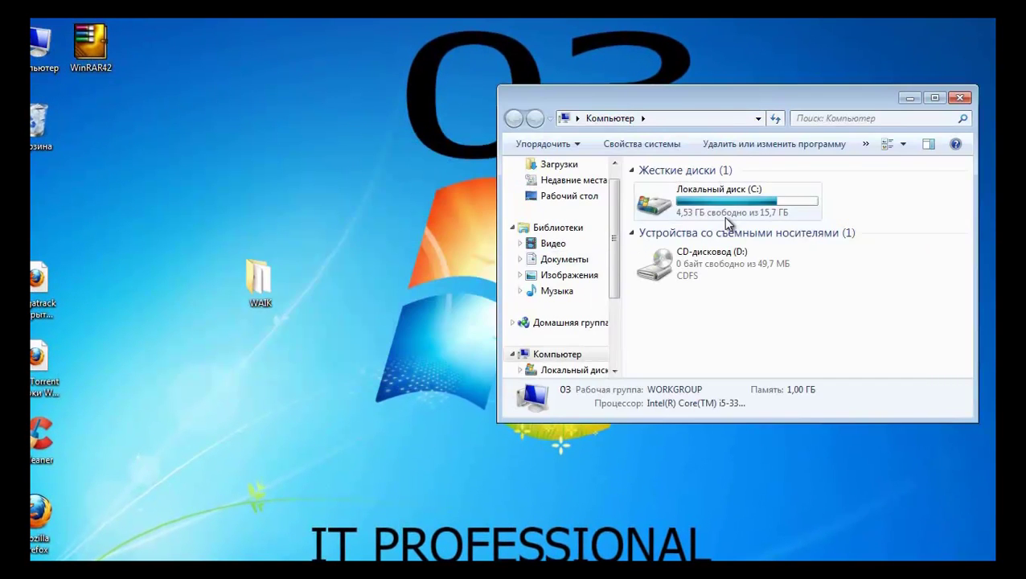
double_click(723, 213)
drag(683, 98, 385, 102)
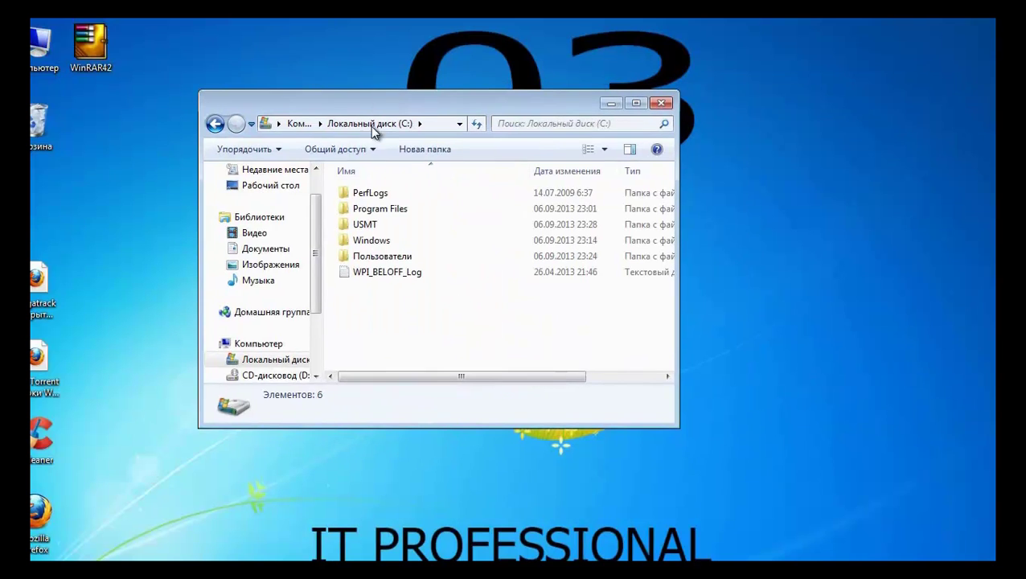
click(361, 222)
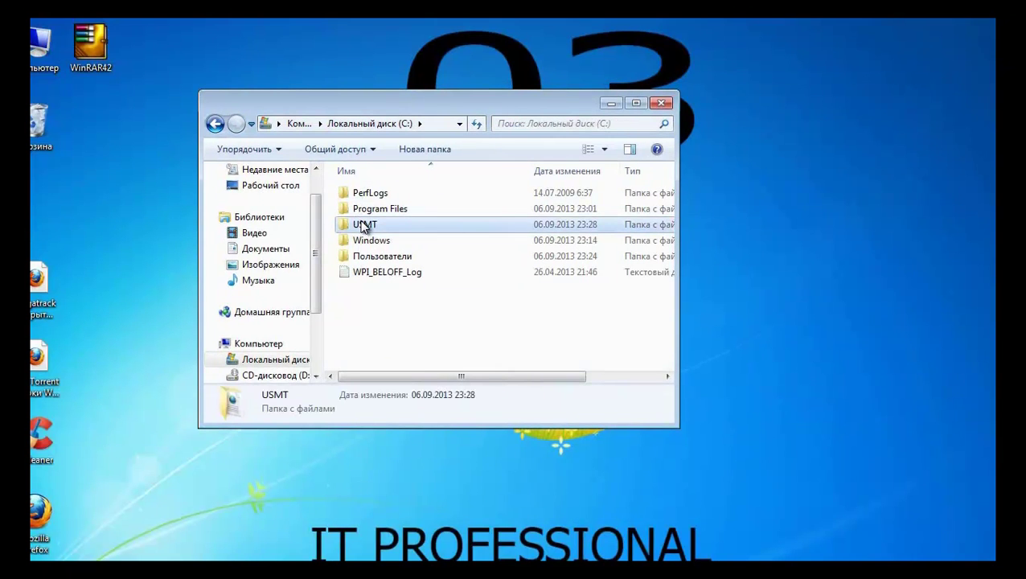
right_click(361, 222)
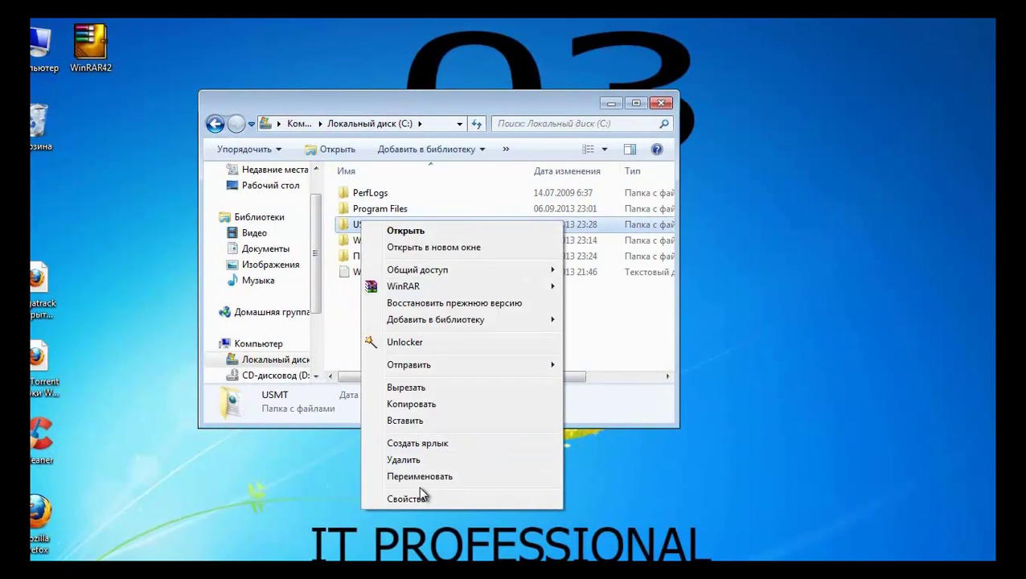
click(338, 228)
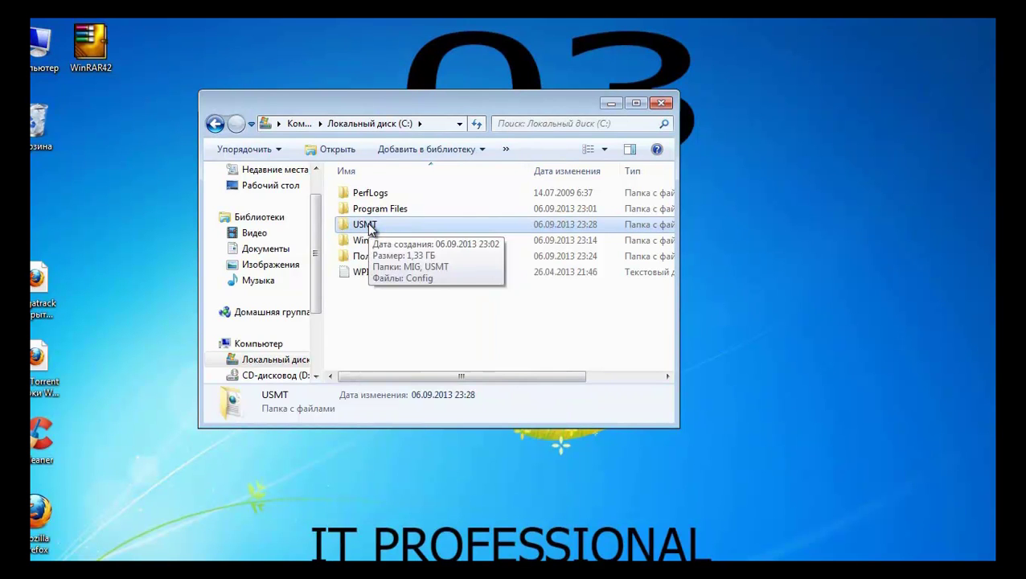
right_click(369, 226)
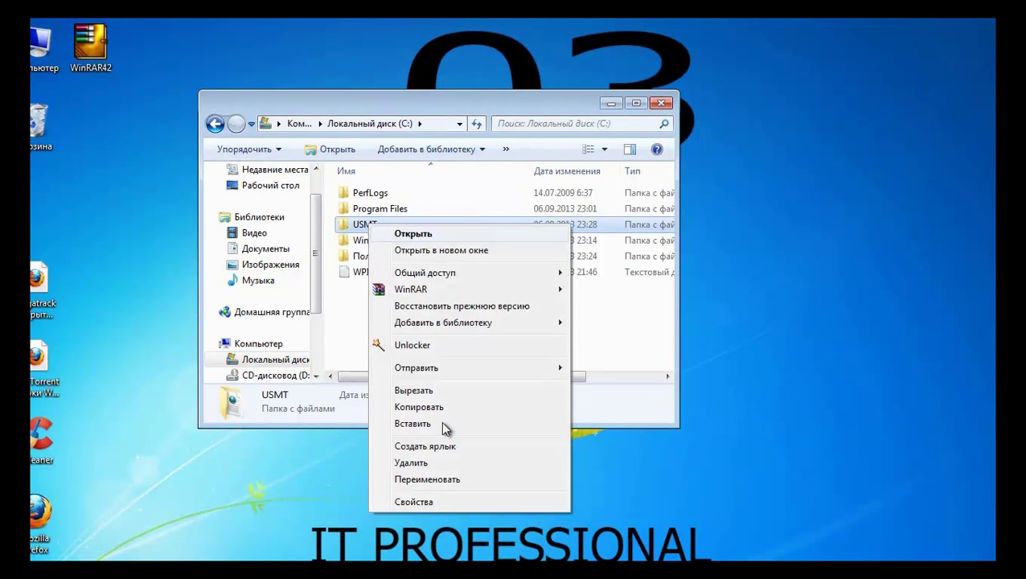
click(413, 501)
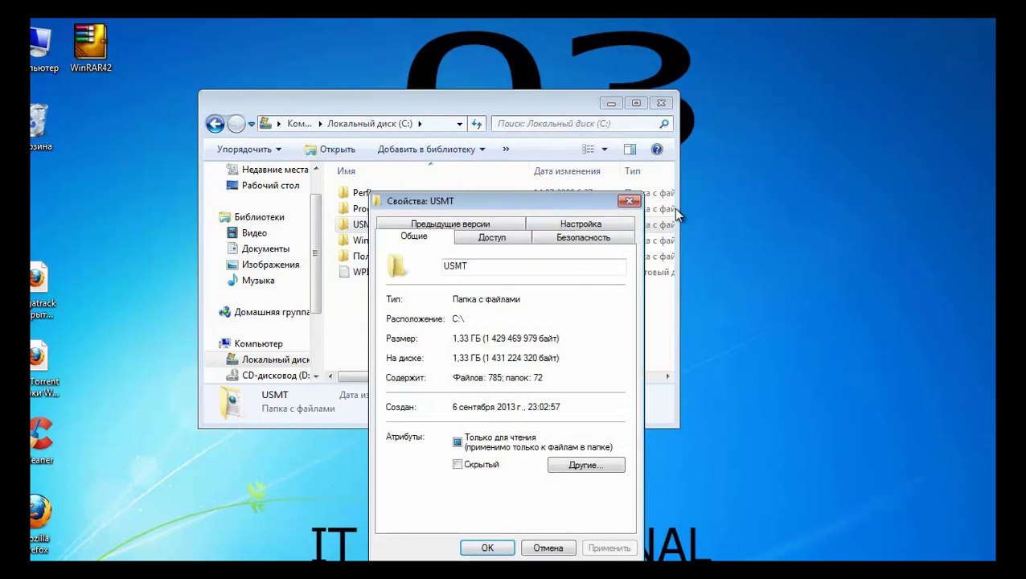
click(628, 202)
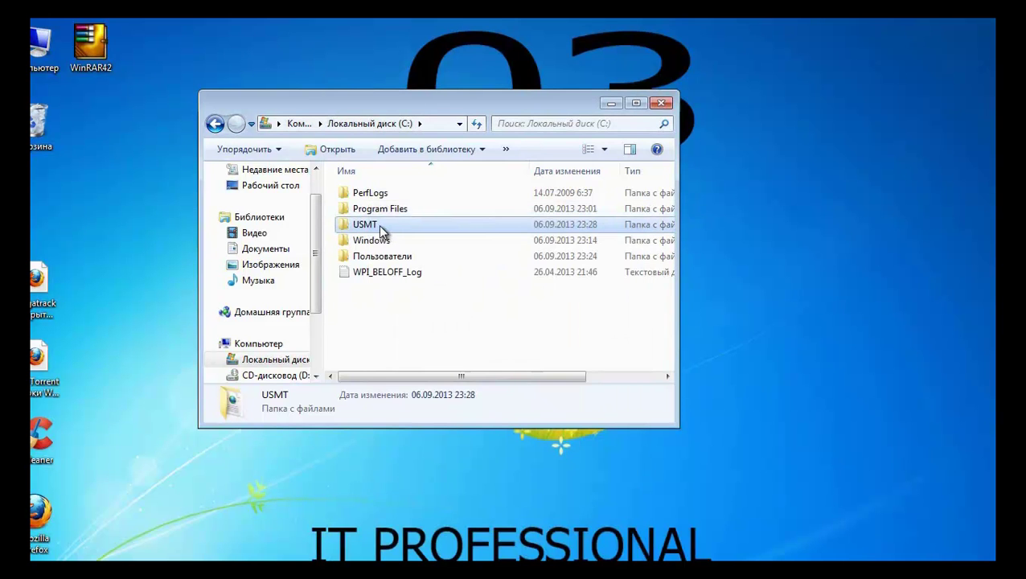
Copy the USMT folder and open the SYSADMIN Dostup share in a second Explorer window
right_click(381, 226)
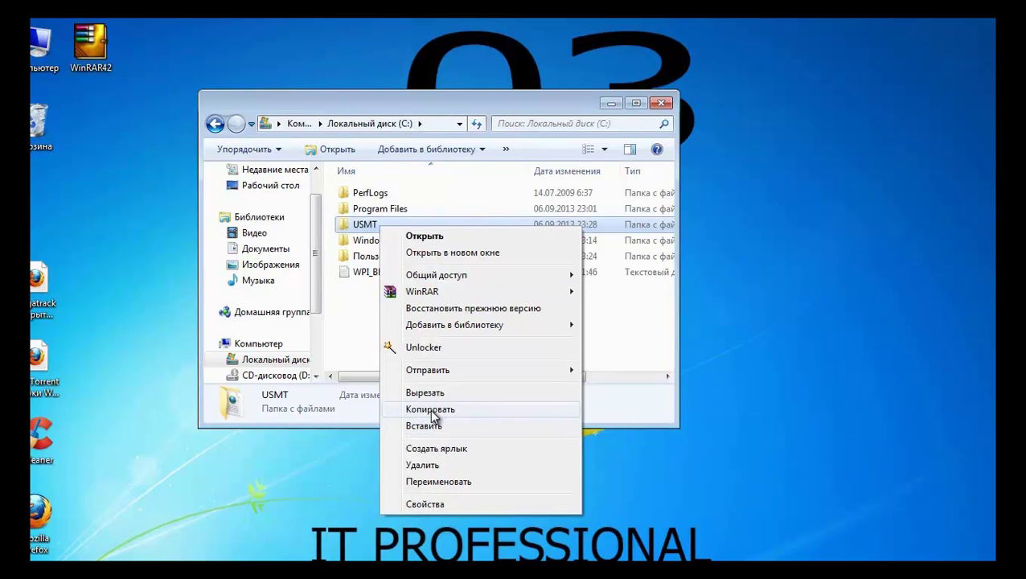
click(430, 409)
click(24, 571)
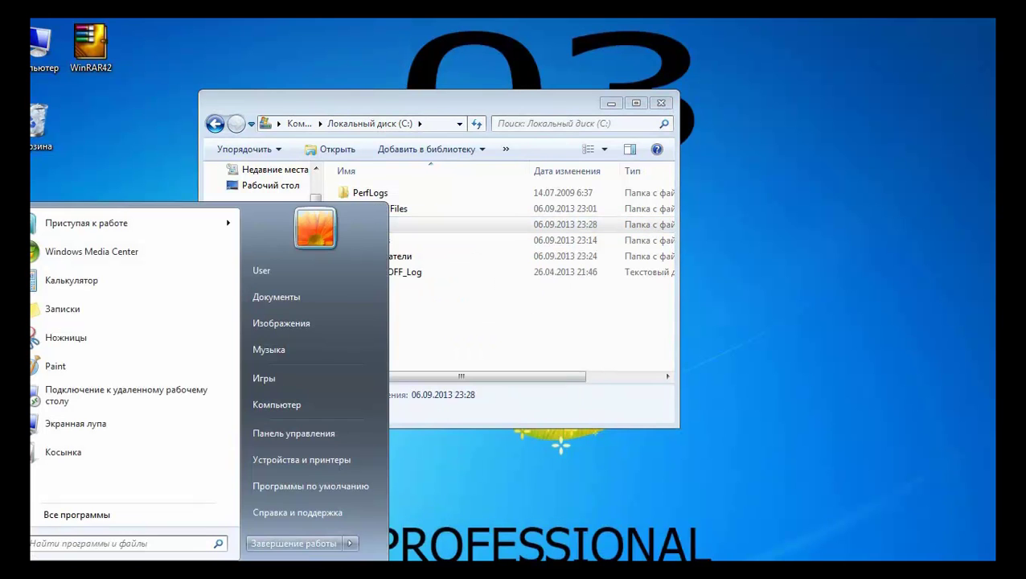
click(269, 407)
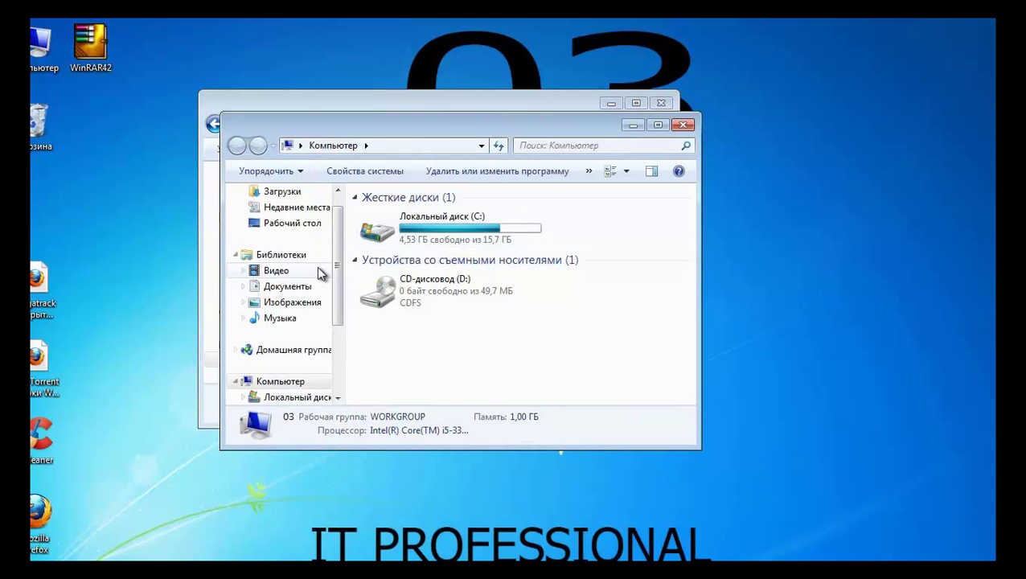
mouse_move(338, 270)
mouse_down()
mouse_move(338, 300)
mouse_move(337, 268)
mouse_up()
drag(339, 318, 338, 369)
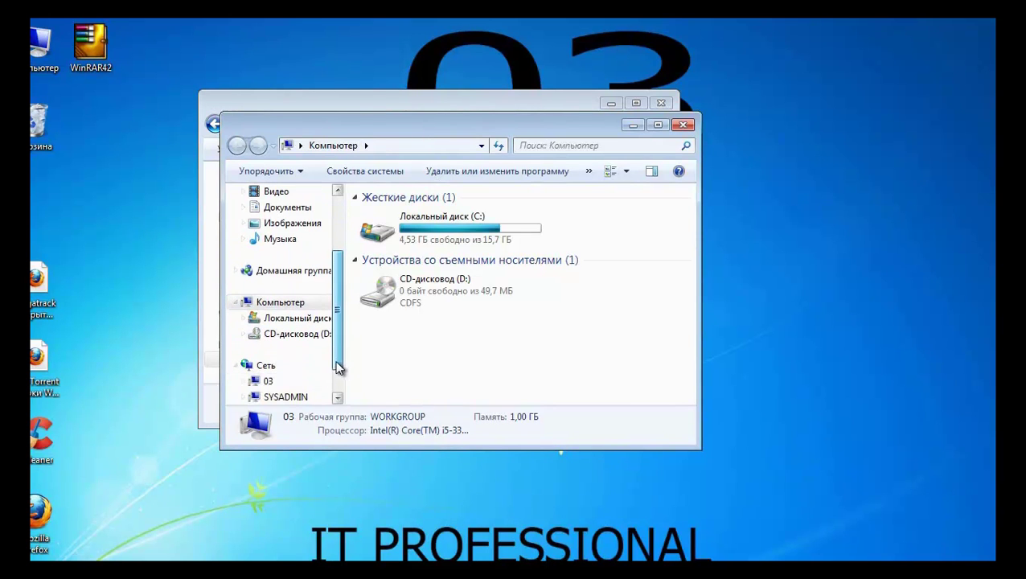
click(285, 397)
double_click(438, 219)
click(438, 217)
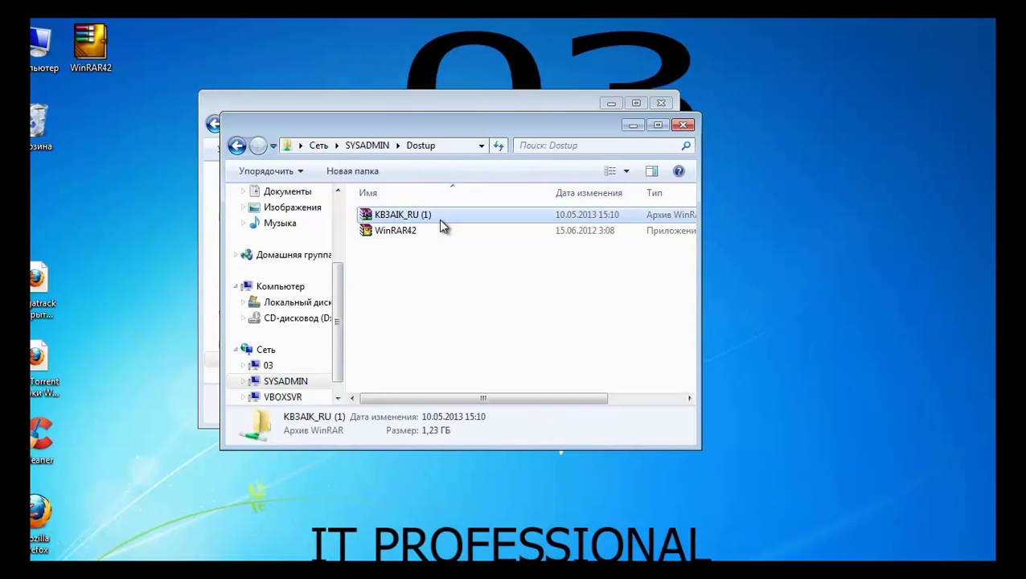
right_click(409, 279)
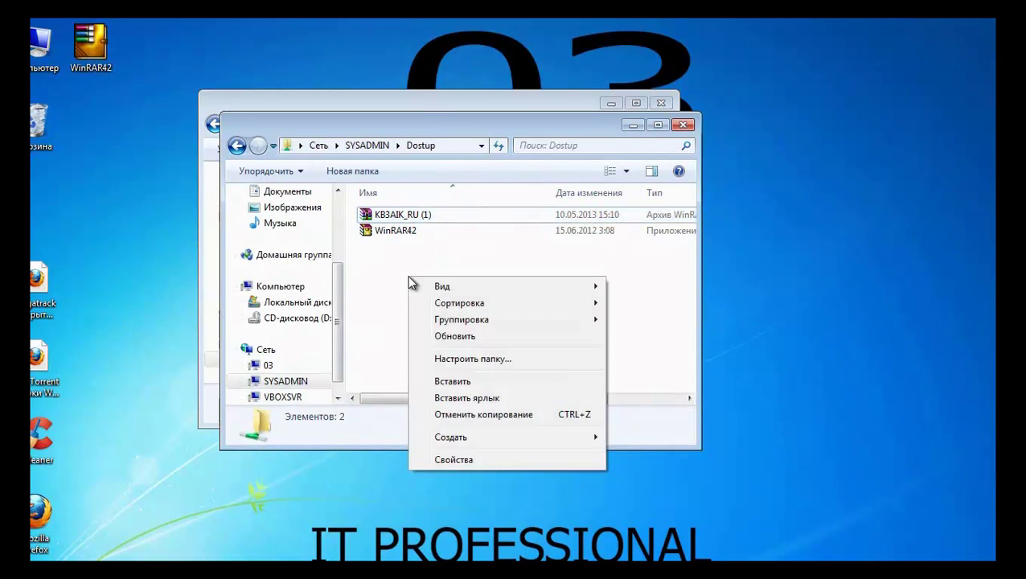
Paste USMT into the Dostup share, wait for the 858-item copy, then minimize VirtualBox
click(485, 384)
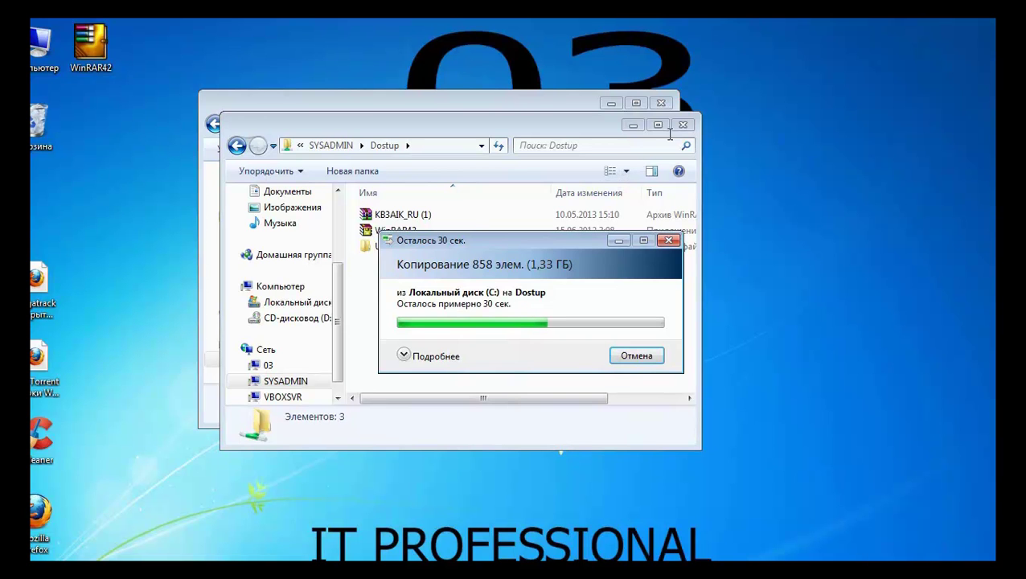
click(660, 104)
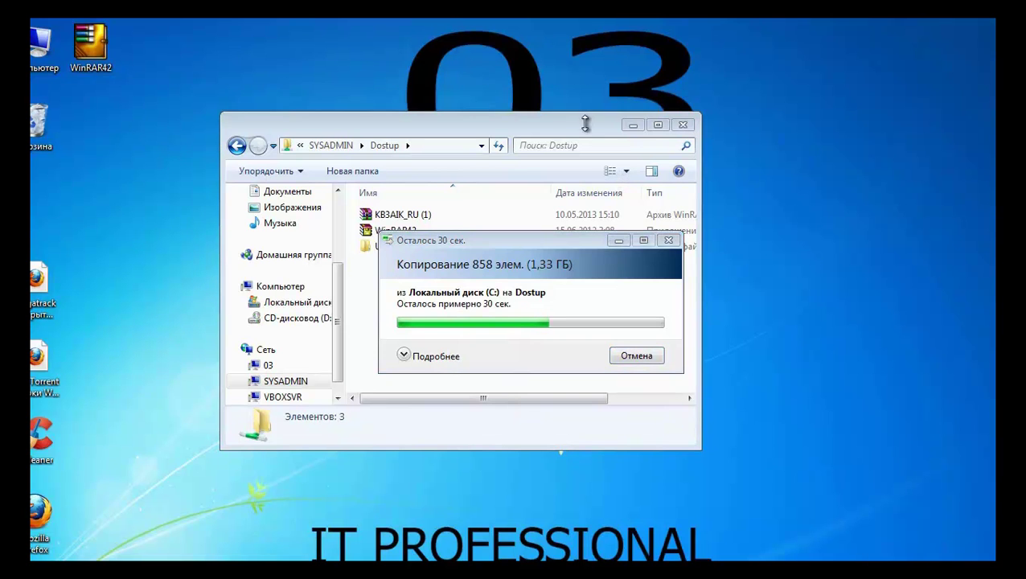
click(417, 235)
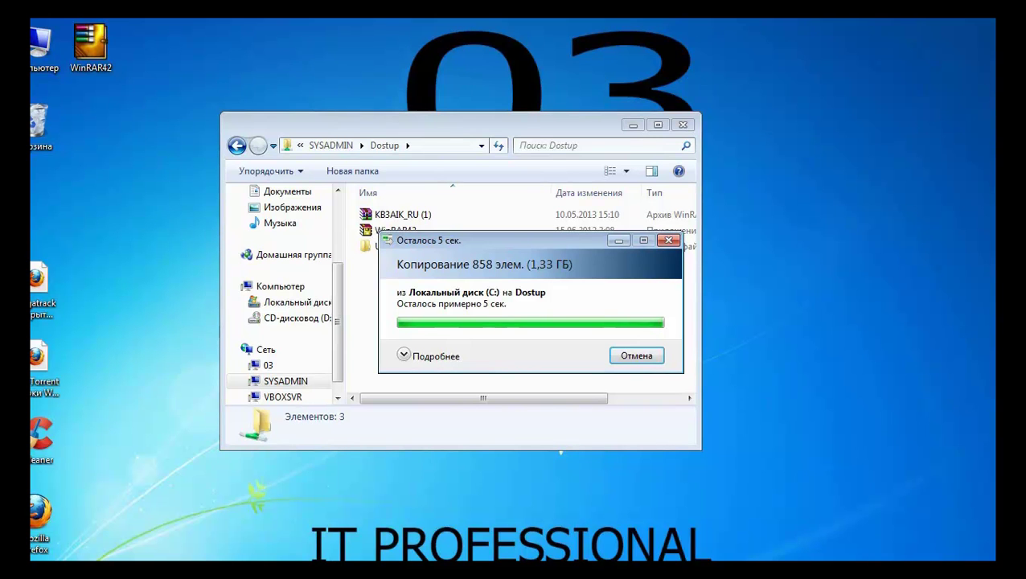
click(367, 246)
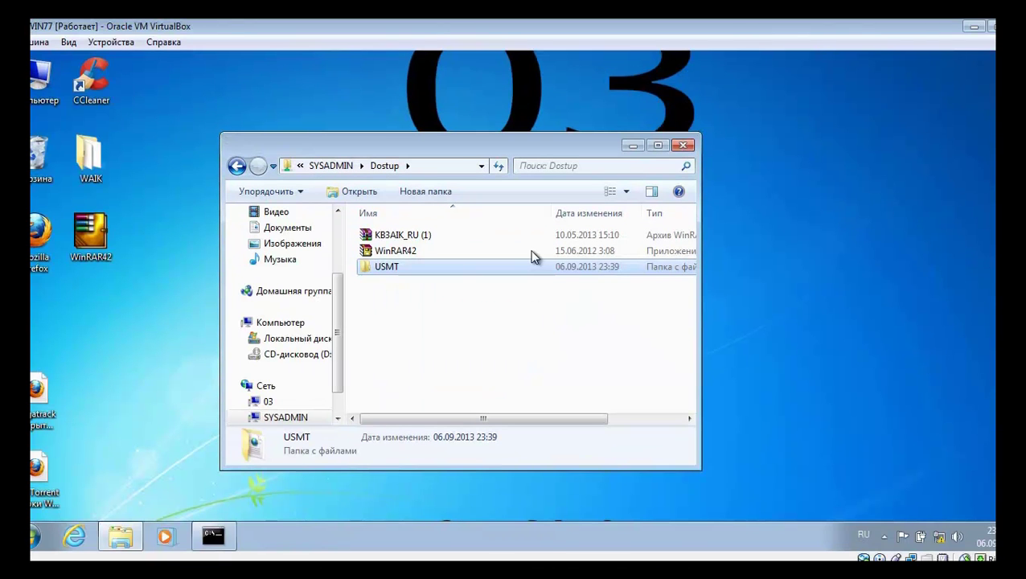
click(973, 26)
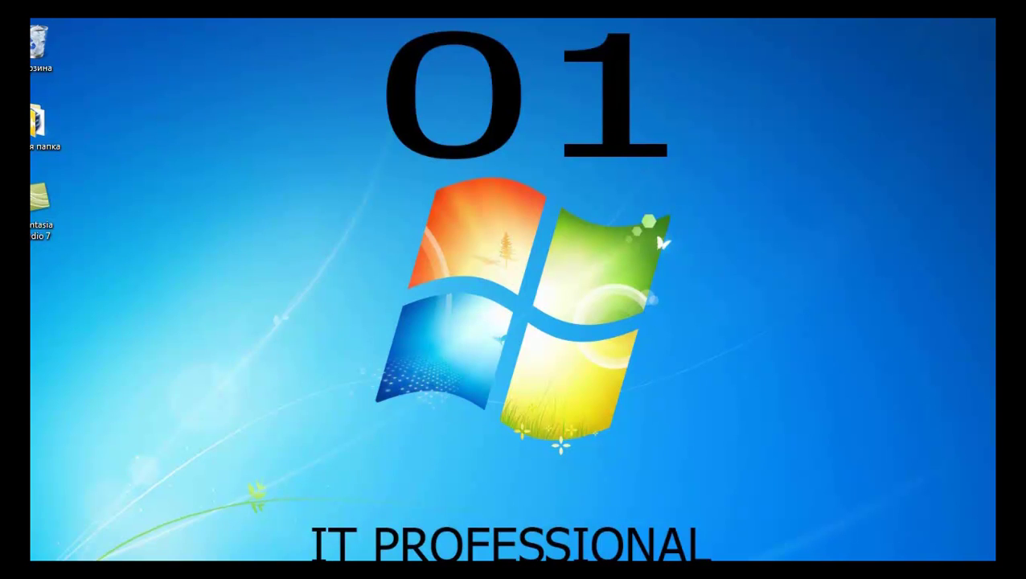
On the host, browse C:\Пользователи (IT access denied, PRO opened), then open C:\Dostup
key(super)
click(283, 380)
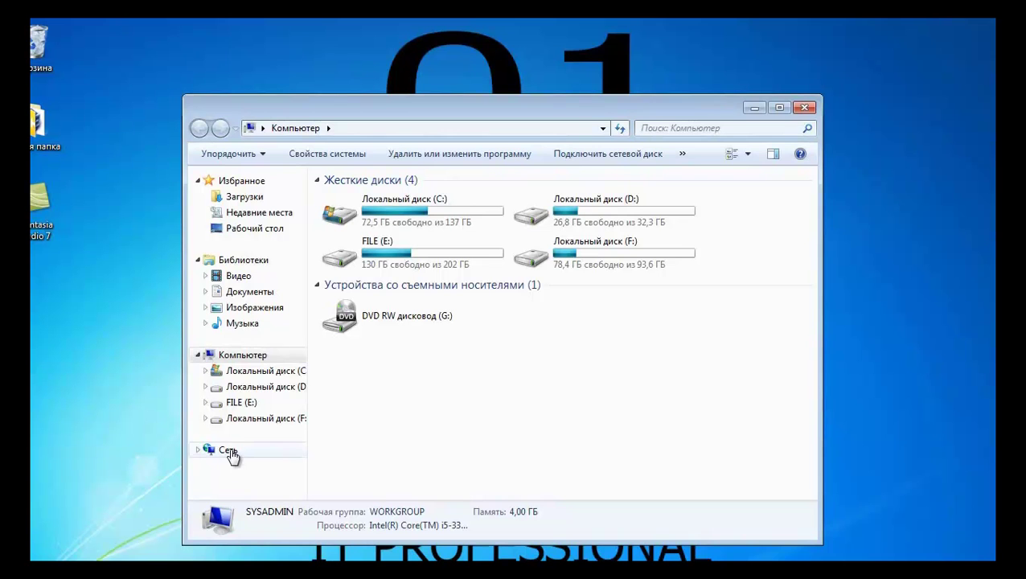
double_click(395, 206)
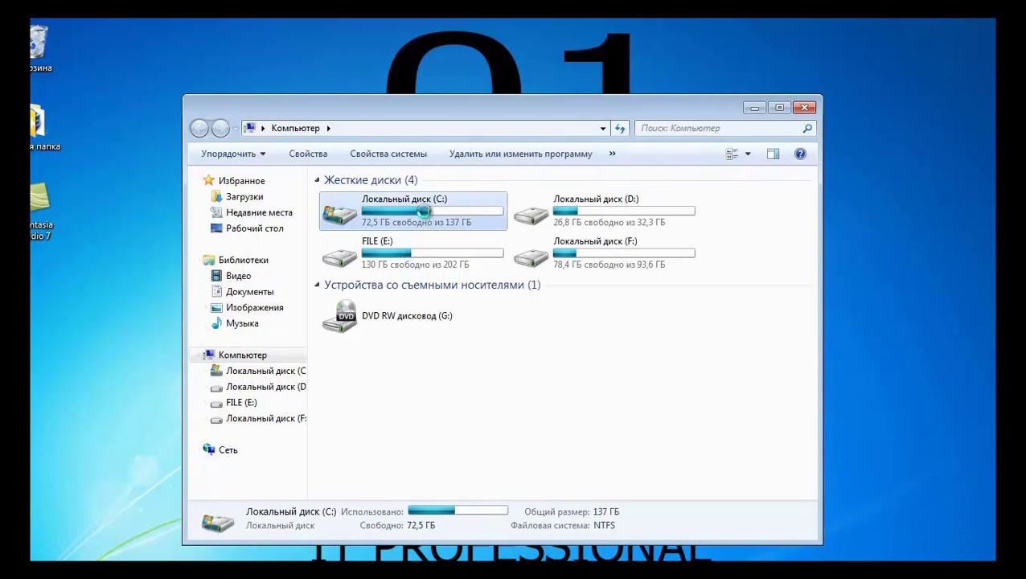
double_click(362, 281)
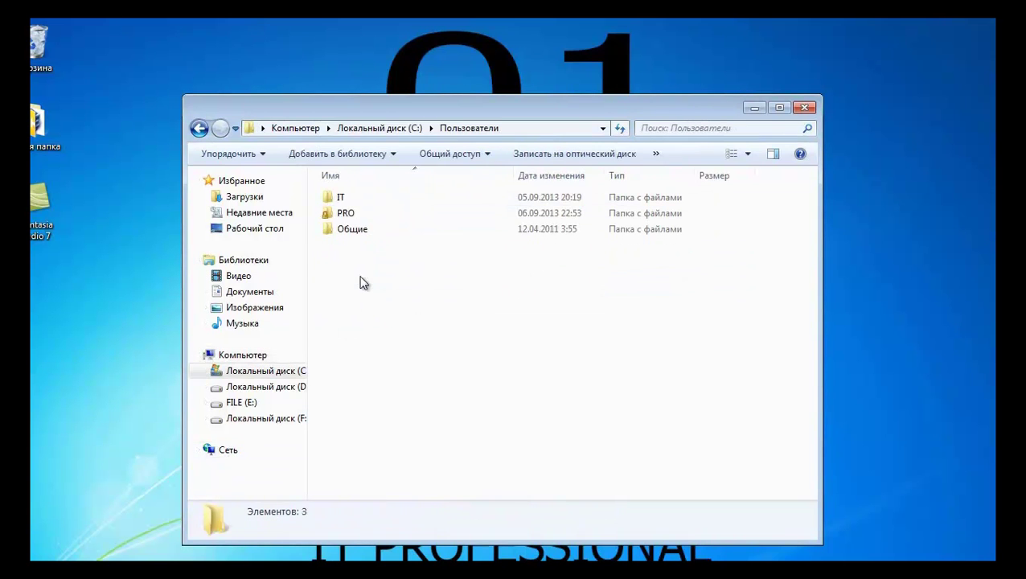
click(354, 201)
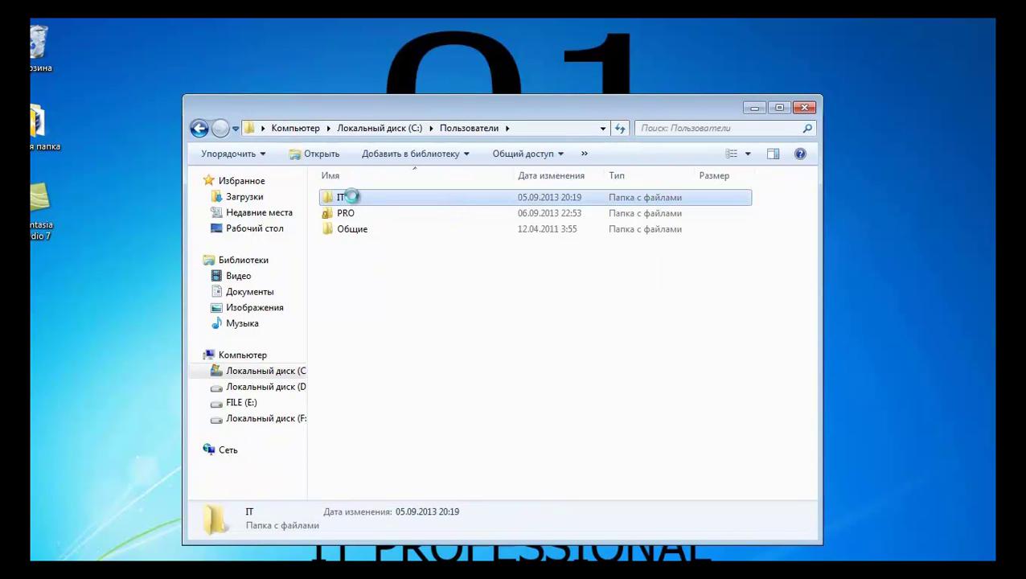
double_click(354, 201)
click(609, 320)
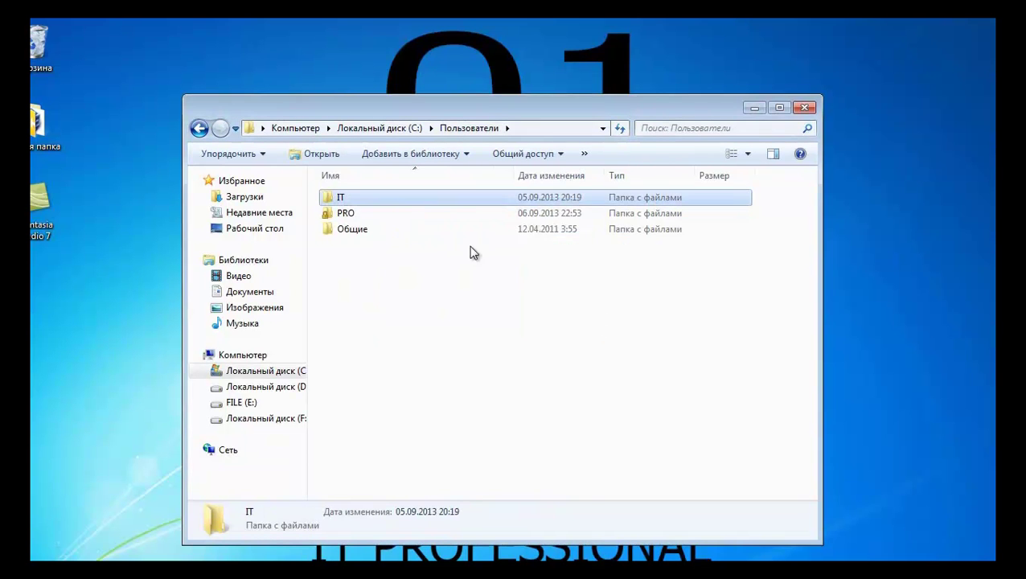
double_click(362, 216)
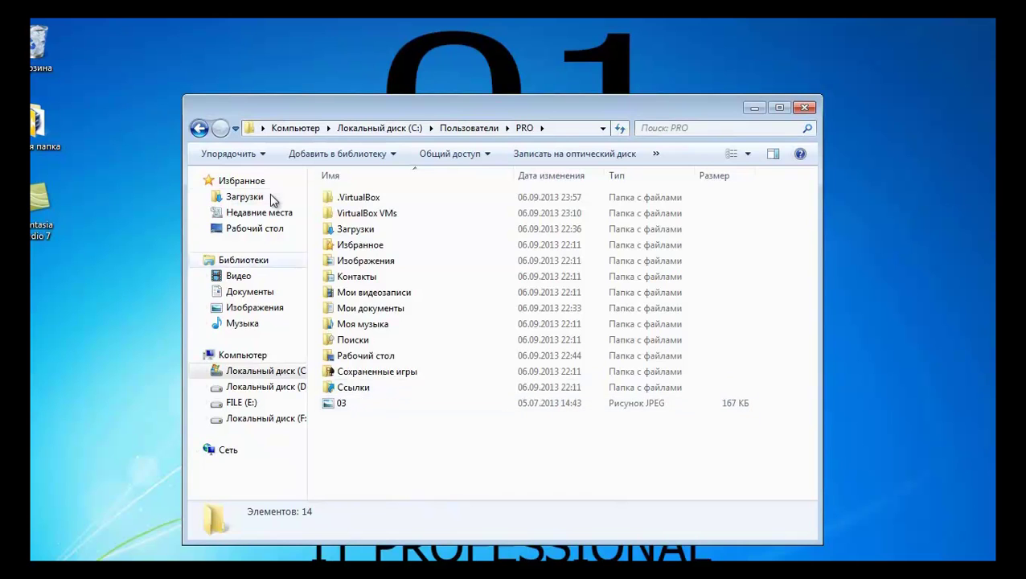
click(199, 127)
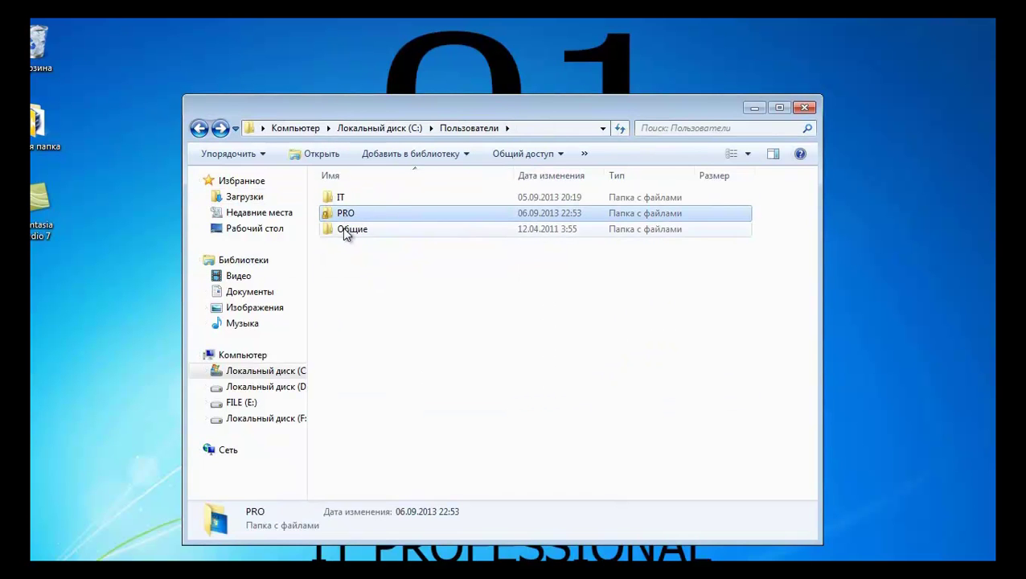
click(199, 128)
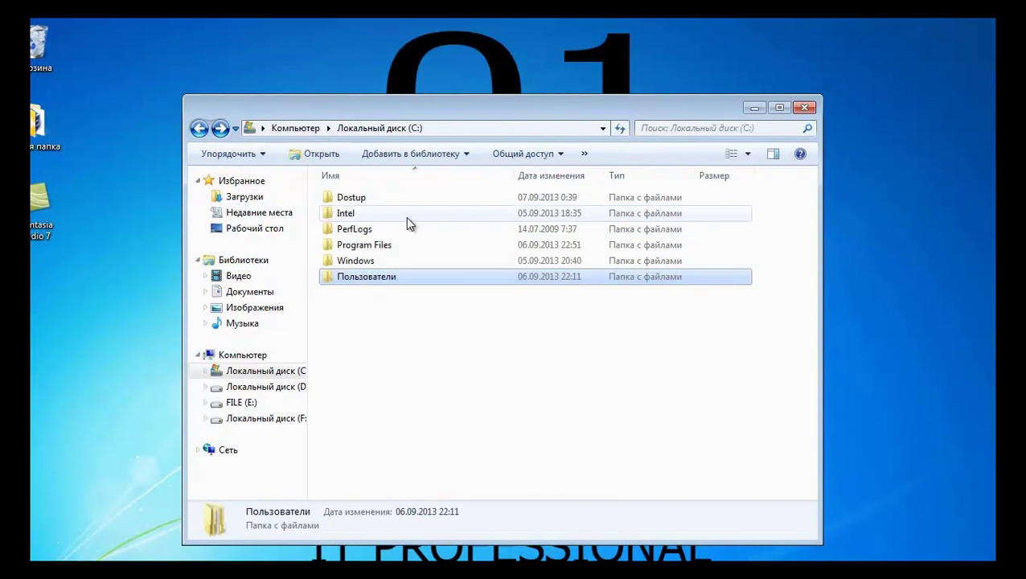
double_click(360, 201)
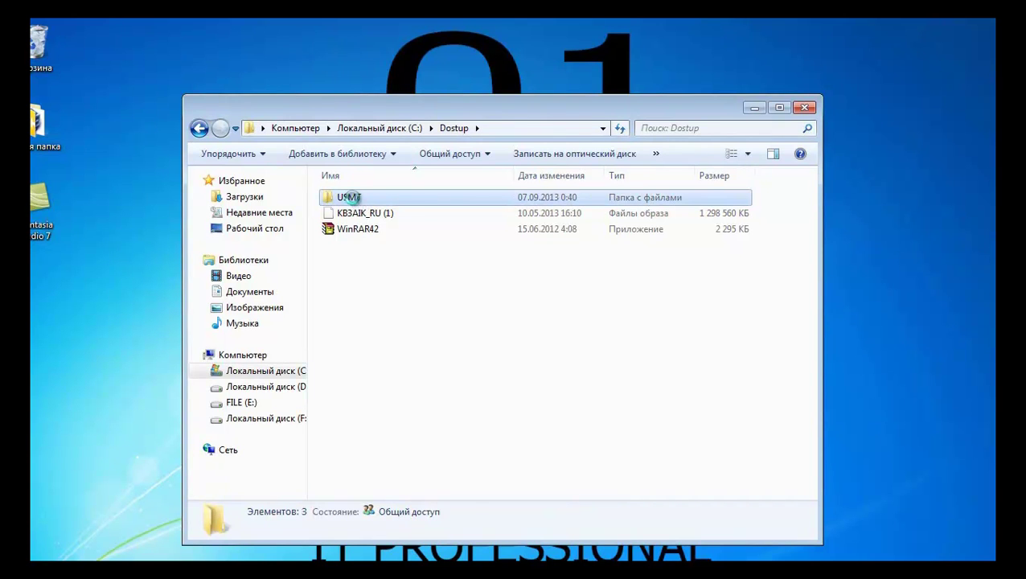
Copy the USMT folder from C:\Dostup and paste it into the root of C:
right_click(354, 201)
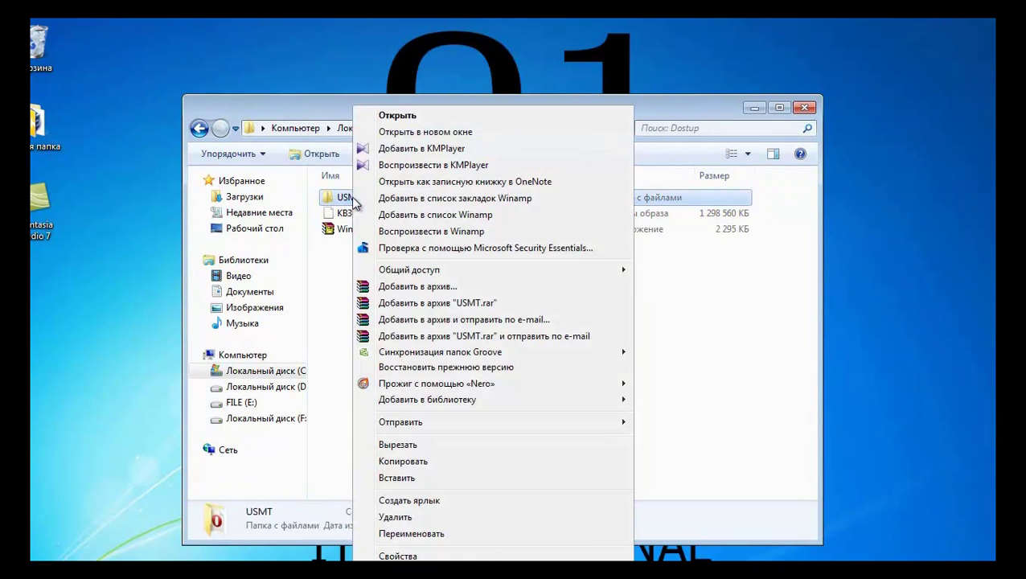
click(449, 463)
click(198, 128)
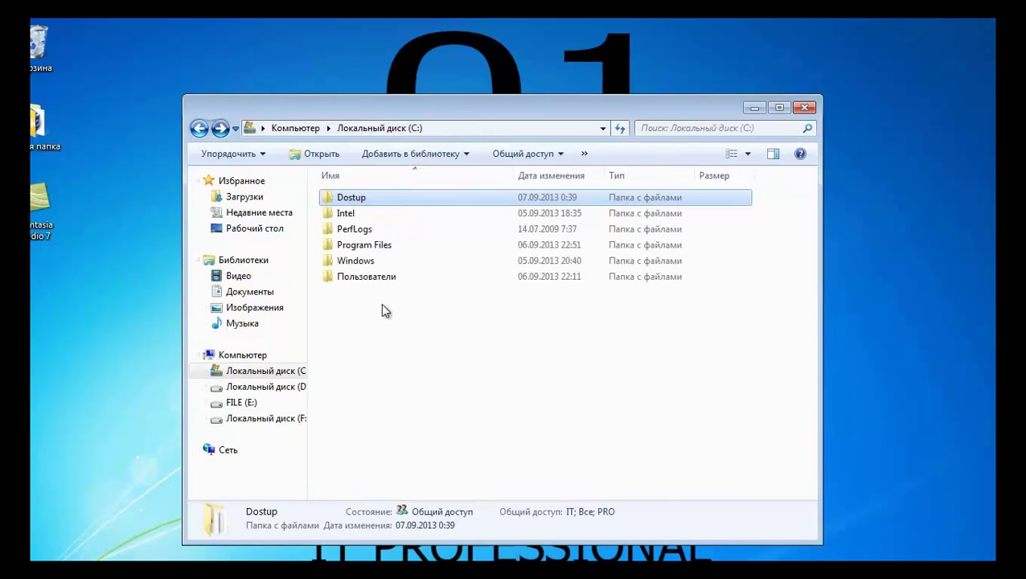
right_click(341, 302)
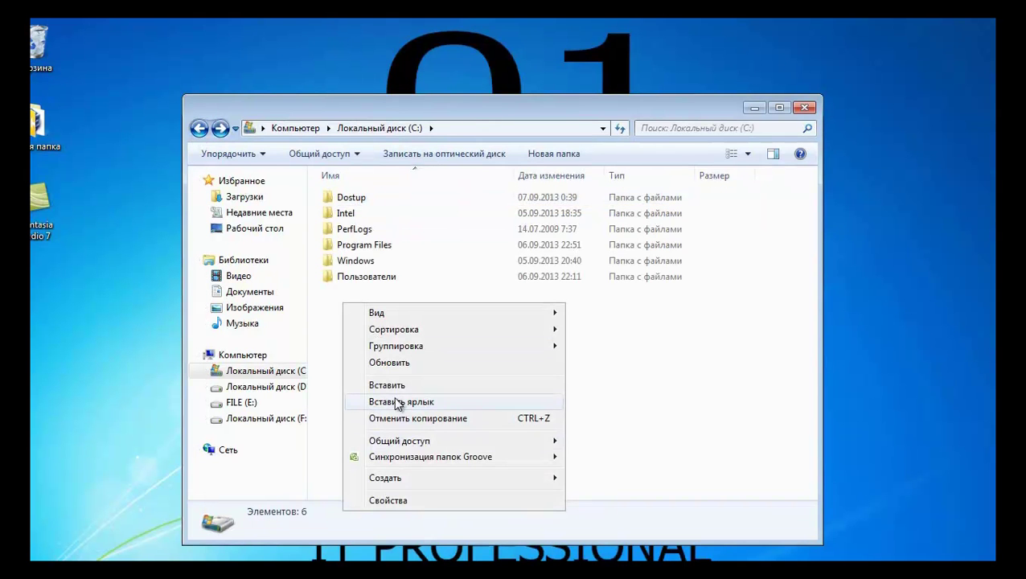
click(401, 388)
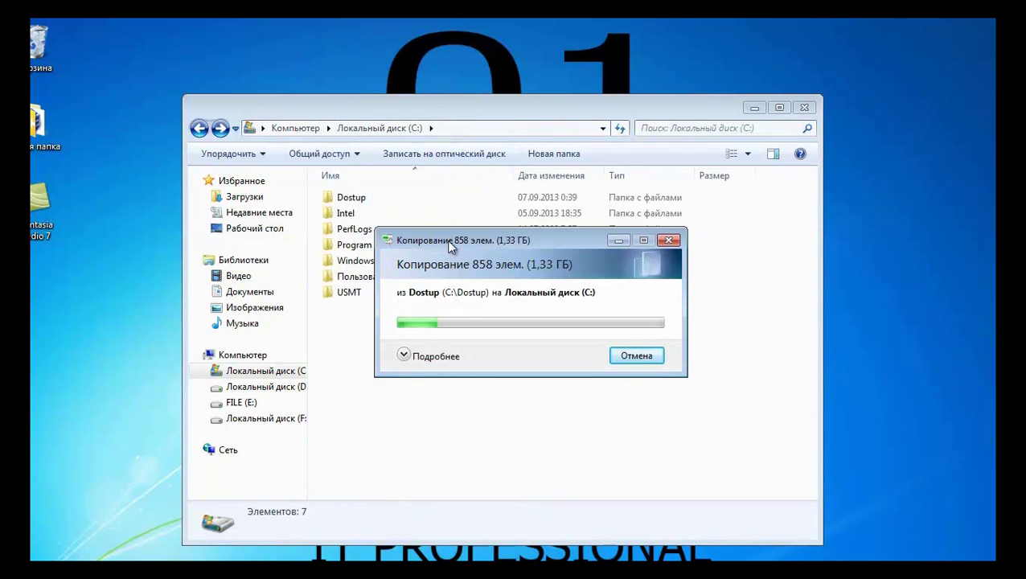
drag(446, 239, 416, 348)
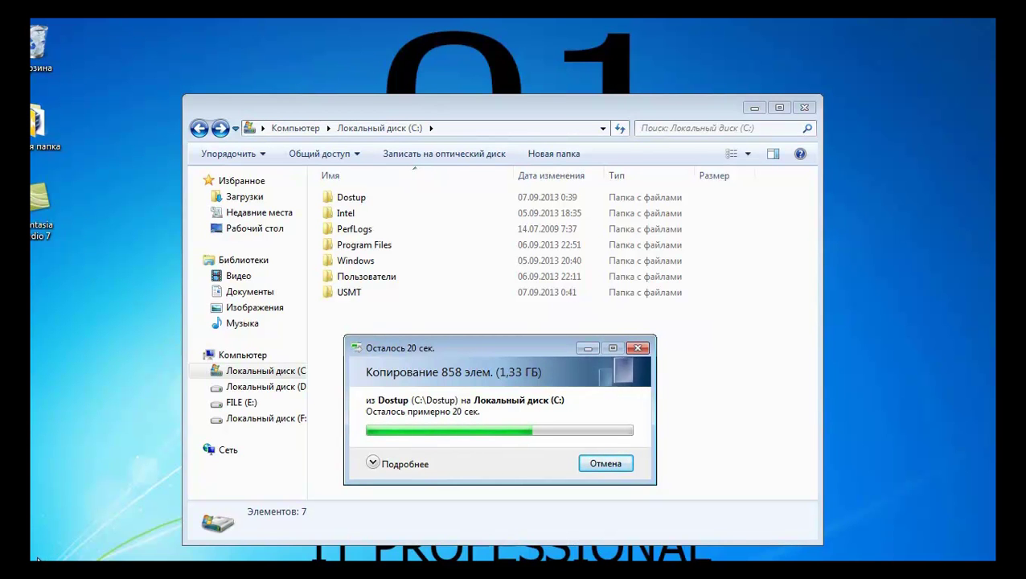
Run cmd as administrator from the Start menu search and close the drive C: window
click(31, 570)
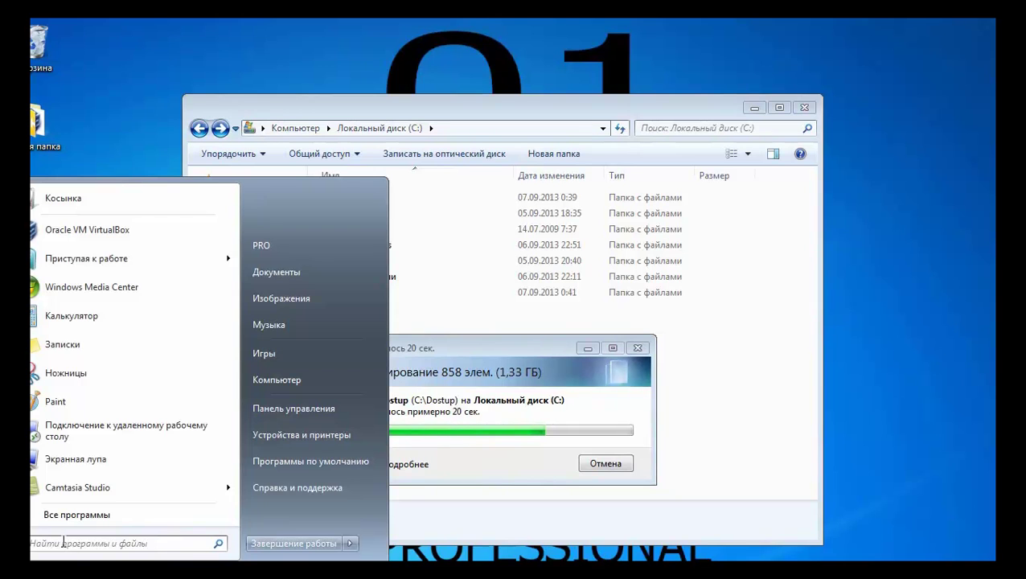
click(63, 543)
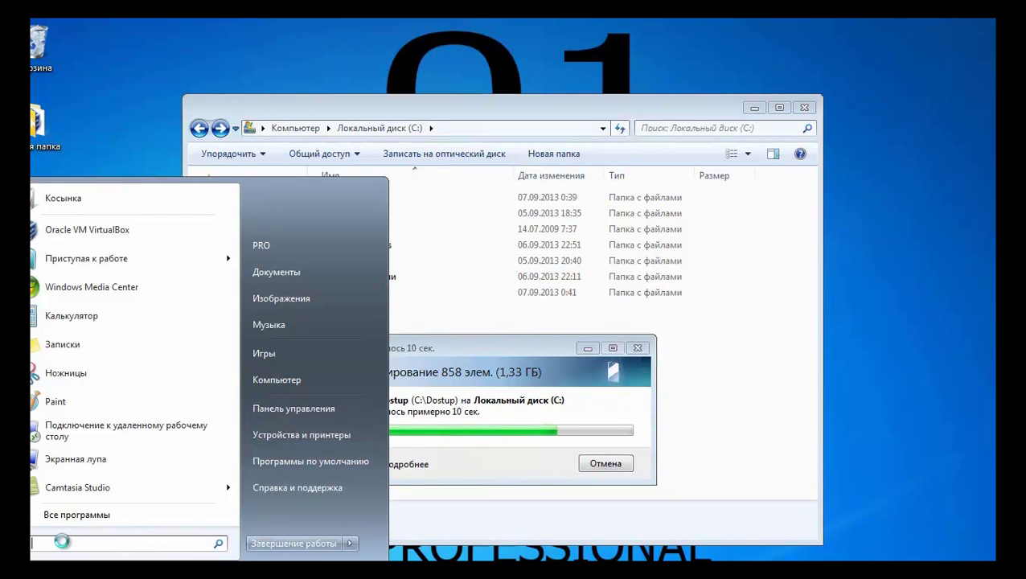
text(cmd)
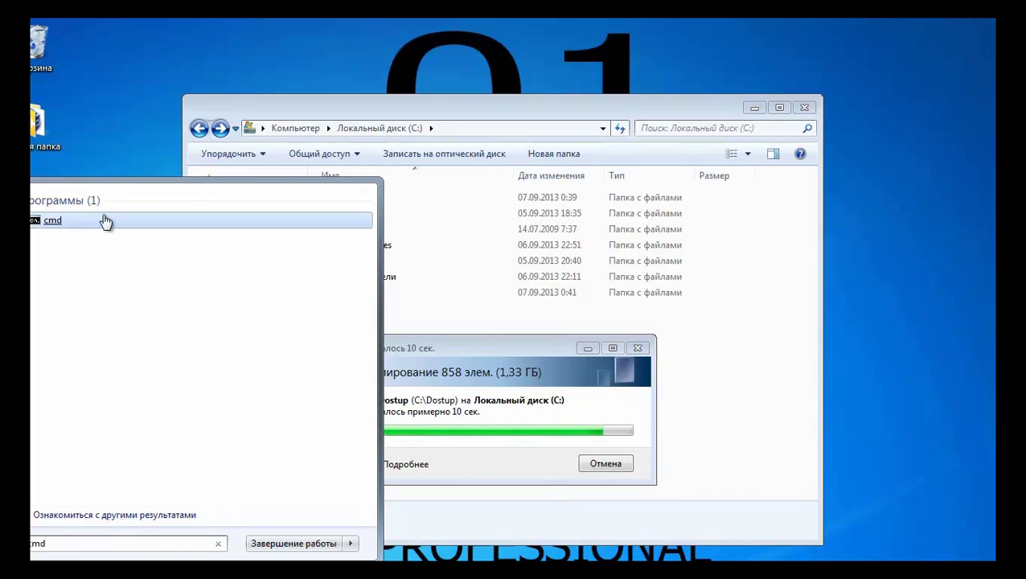
click(106, 221)
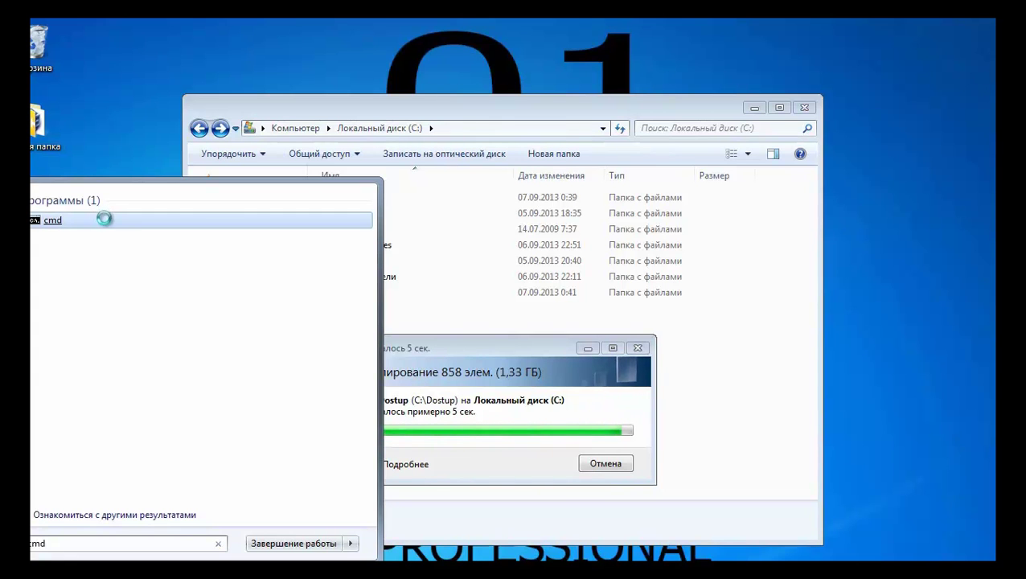
right_click(106, 222)
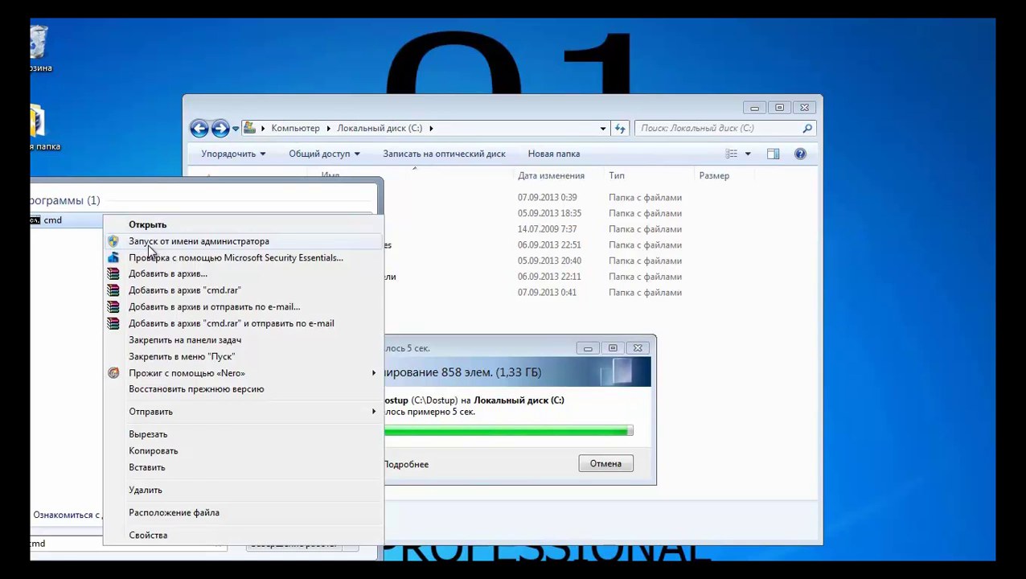
click(145, 235)
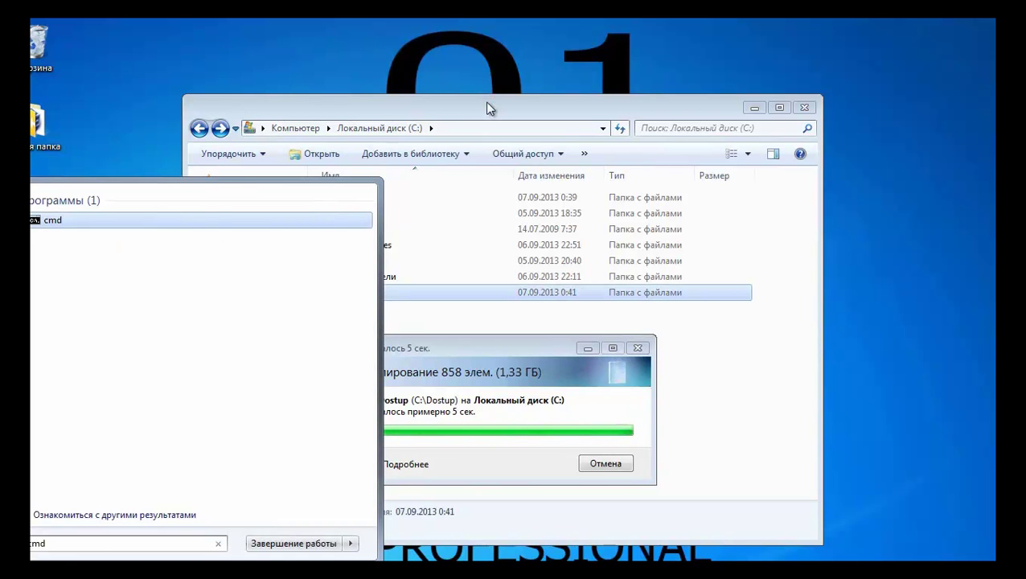
click(488, 106)
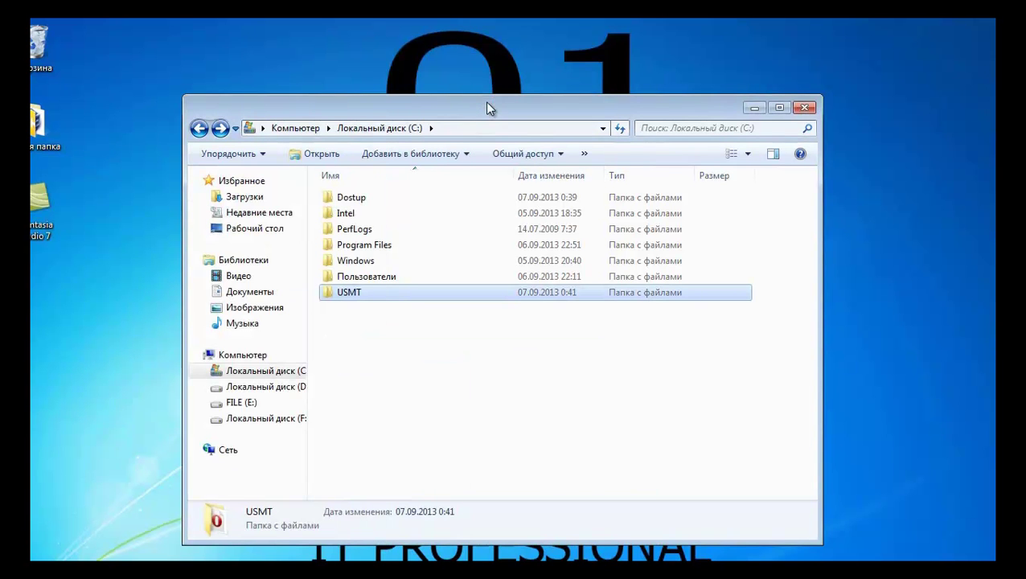
click(805, 110)
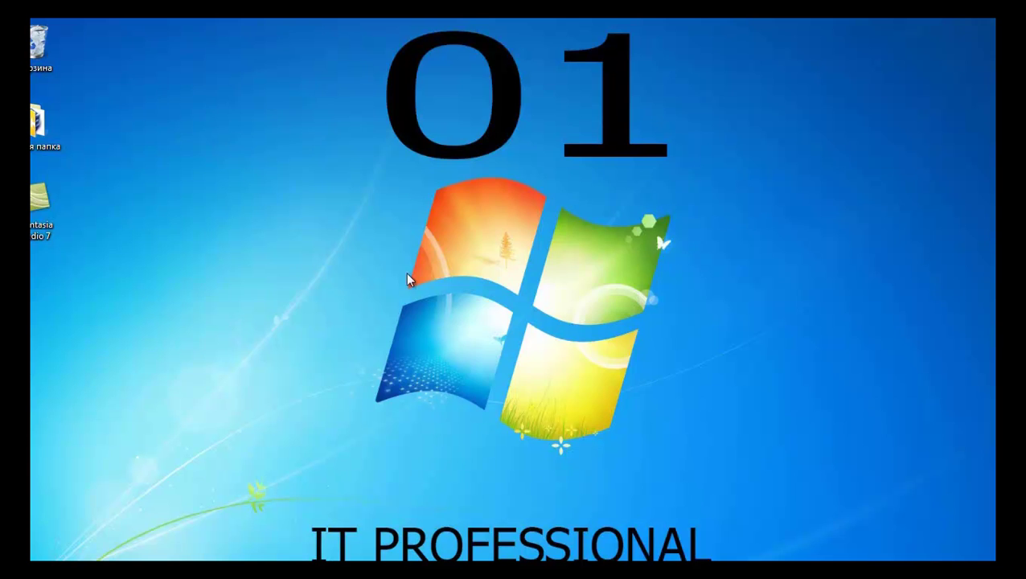
drag(381, 161, 497, 169)
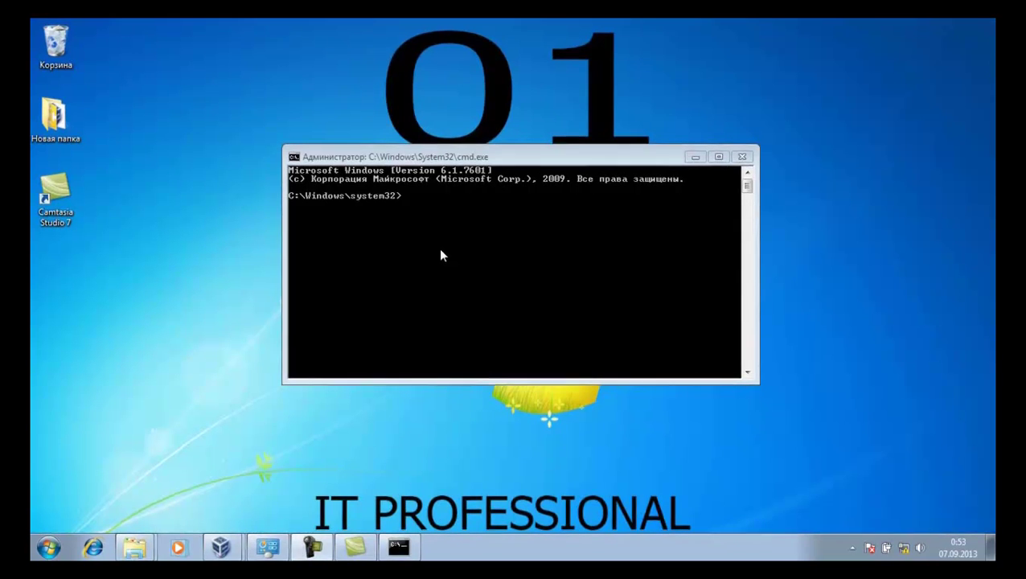
Switch the input language to English and change directory to C:\USMT\USMT\X86
click(470, 239)
text(CВ)
key(BackSpace)
key(BackSpace)
key(alt+shift)
text(CD)
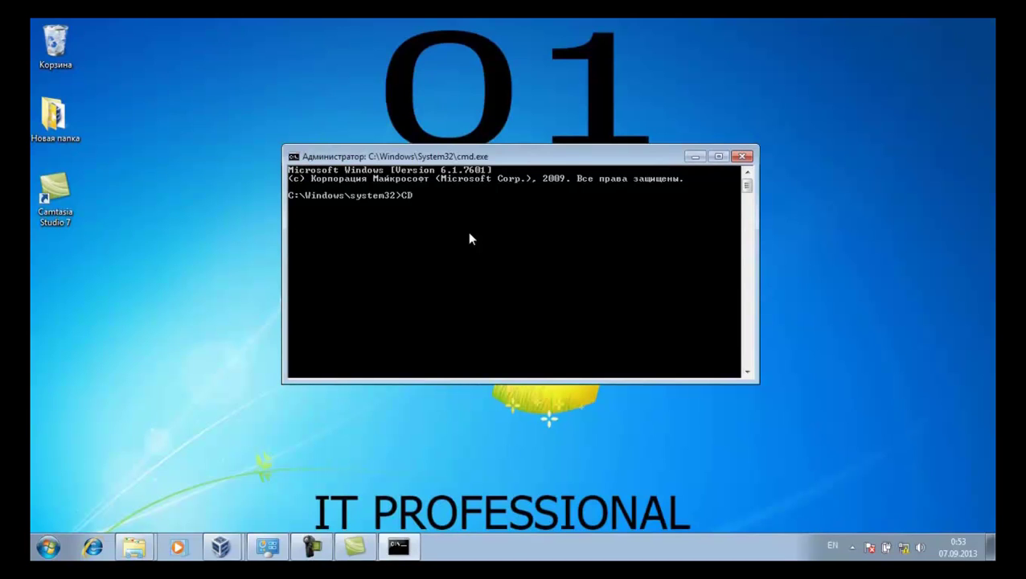
text( C:\USMT\USMT\X86)
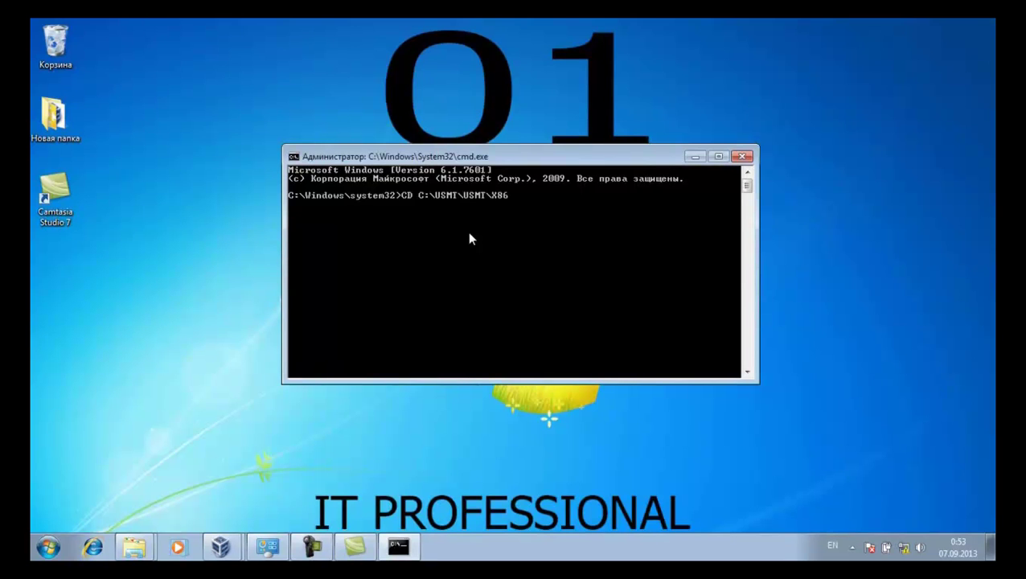
key(Return)
key(Return)
key(Return)
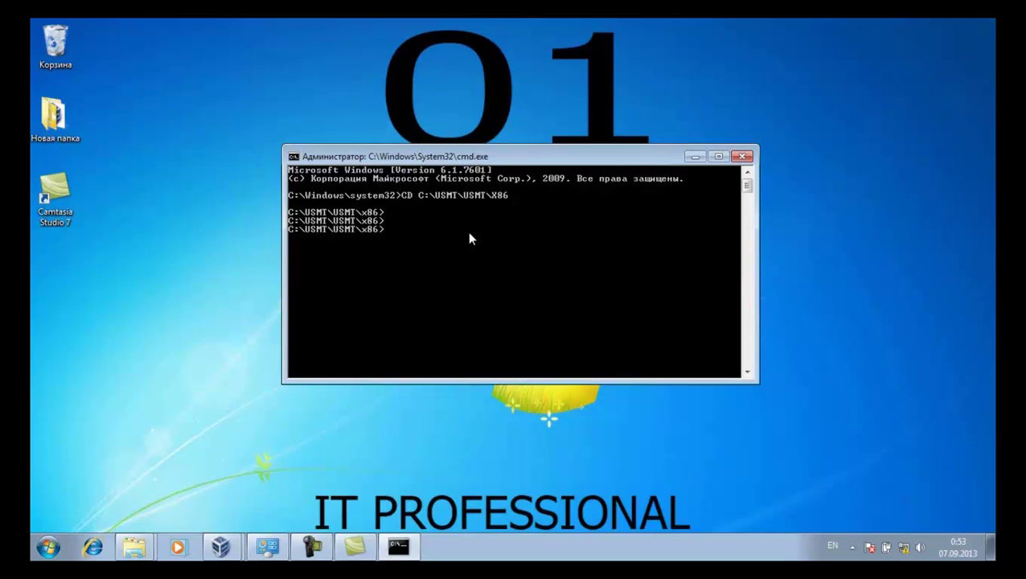
Enter loadstate.exe C:\USMT\MIG /lac with Migapp, Migdocs, Miguser, /o and /decrypt with the key
text(loadstate.exe C:\USMT\)
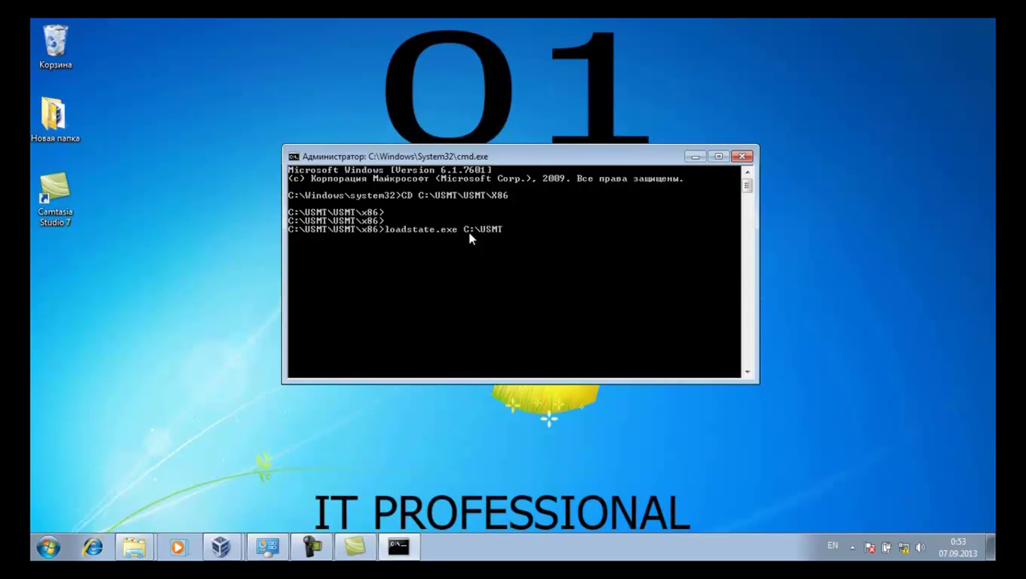
text(MIG /lac /i:Migapp.xml /i:)
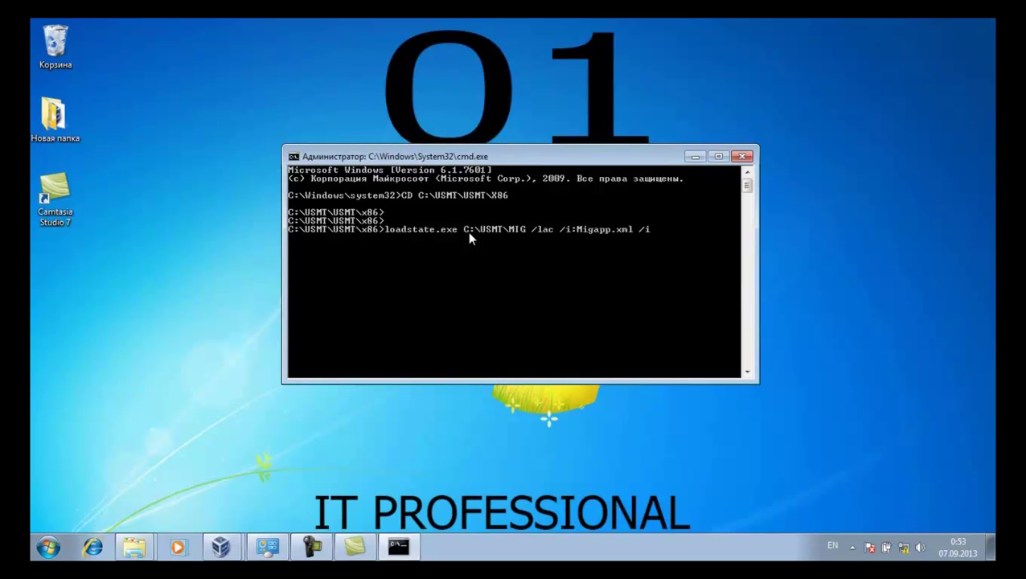
text(Migdocs.xml /i:Mig)
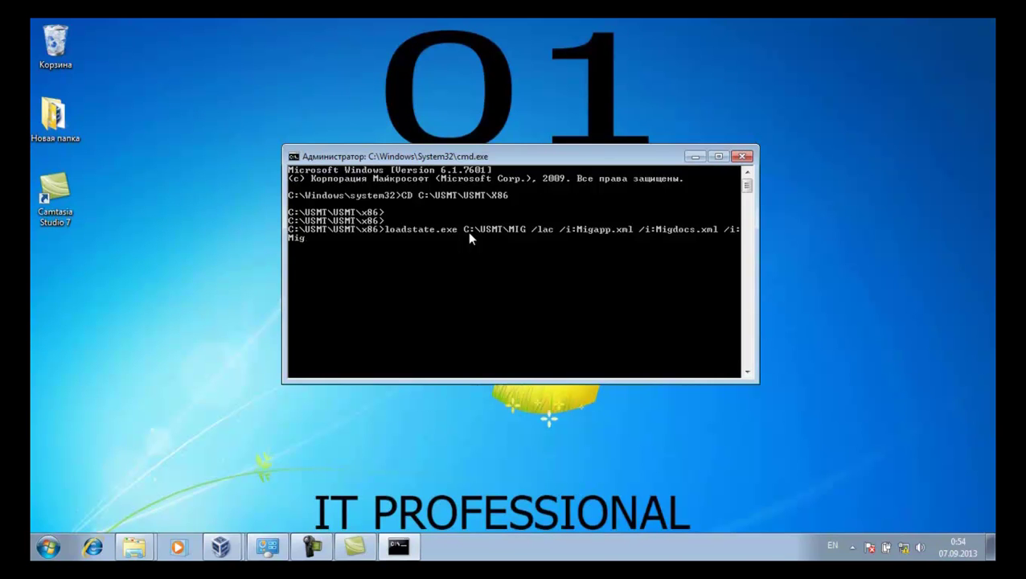
text(user.xml /o /decrypt)
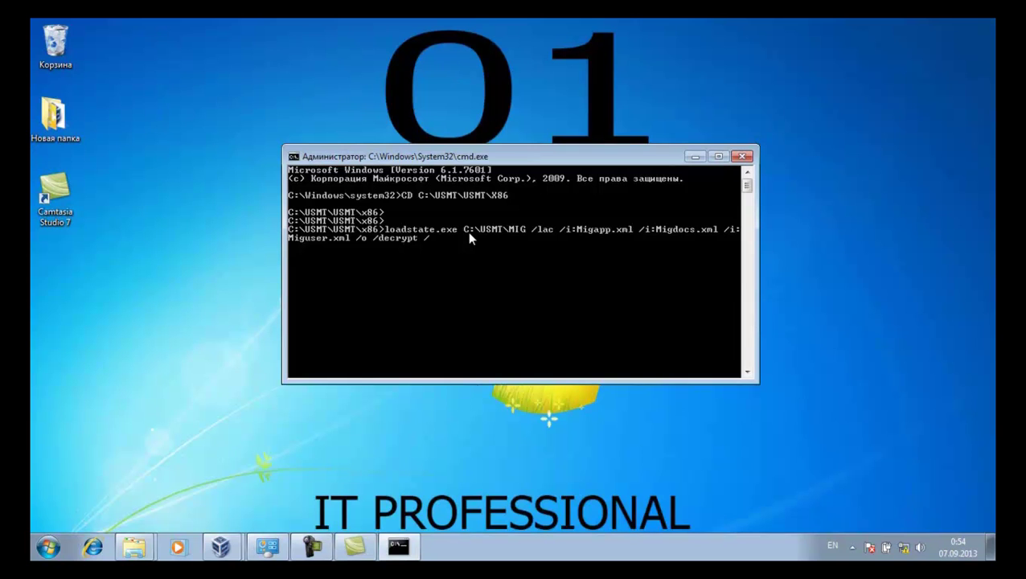
text( /key:"asdfg")
Run loadstate, which fails with return code 11, and remove /o from the recalled command
key(Return)
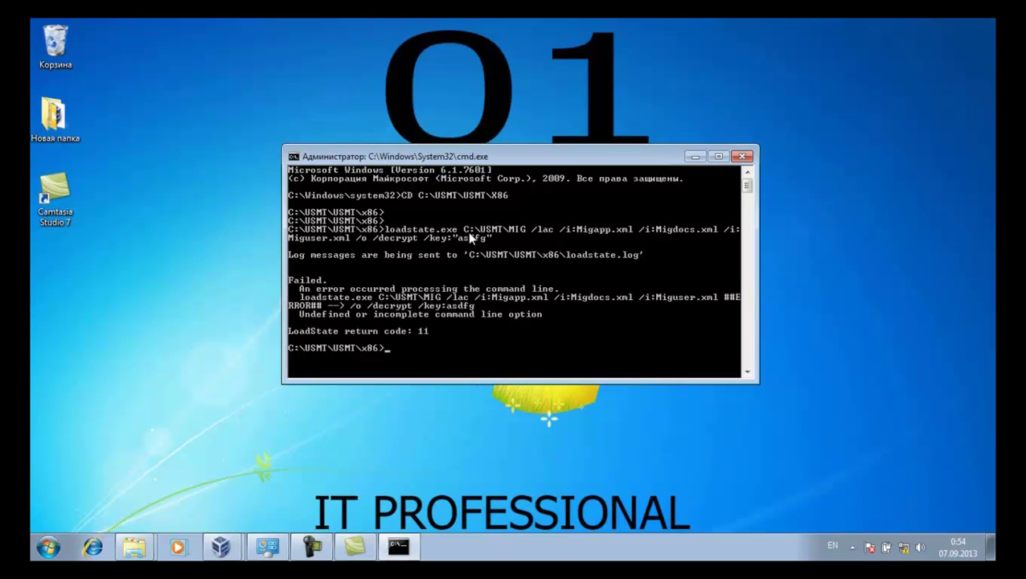
key(Up)
key(ctrl+Left)
key(ctrl+Left)
key(ctrl+Left)
key(ctrl+Left)
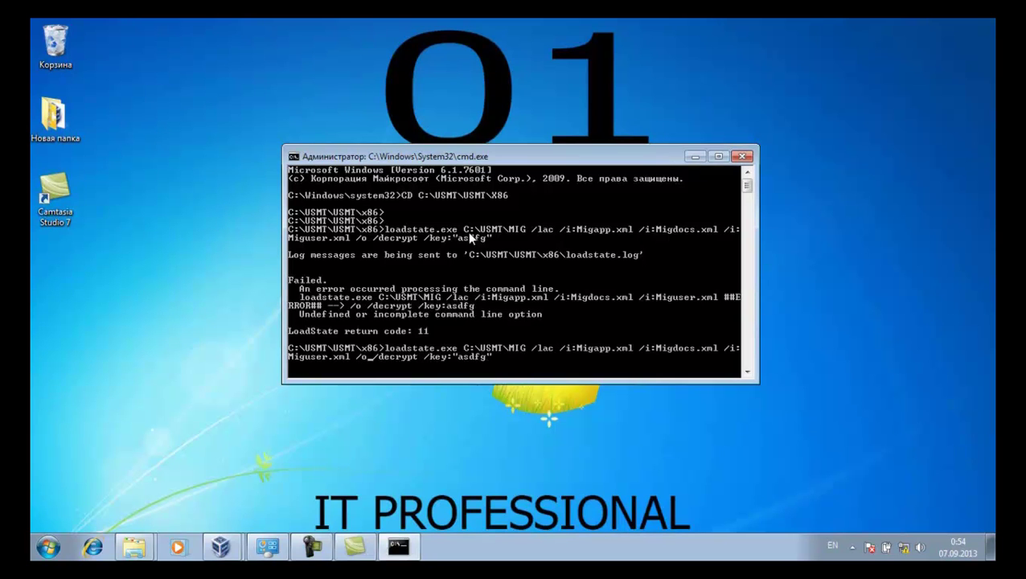
key(Right)
key(Delete)
key(Delete)
key(Delete)
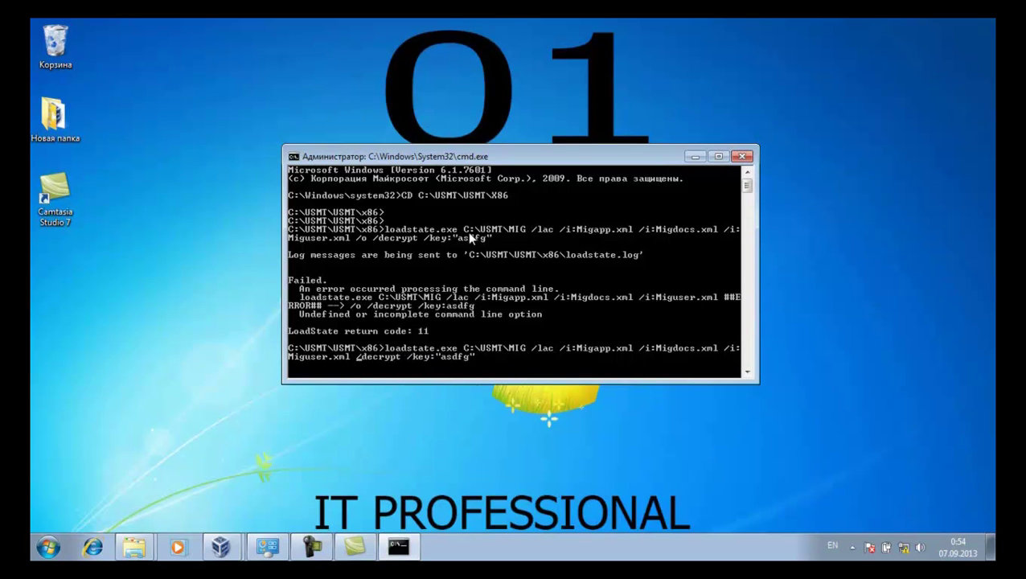
Rerun the loadstate command without /o and let it examine and begin applying the store
key(Return)
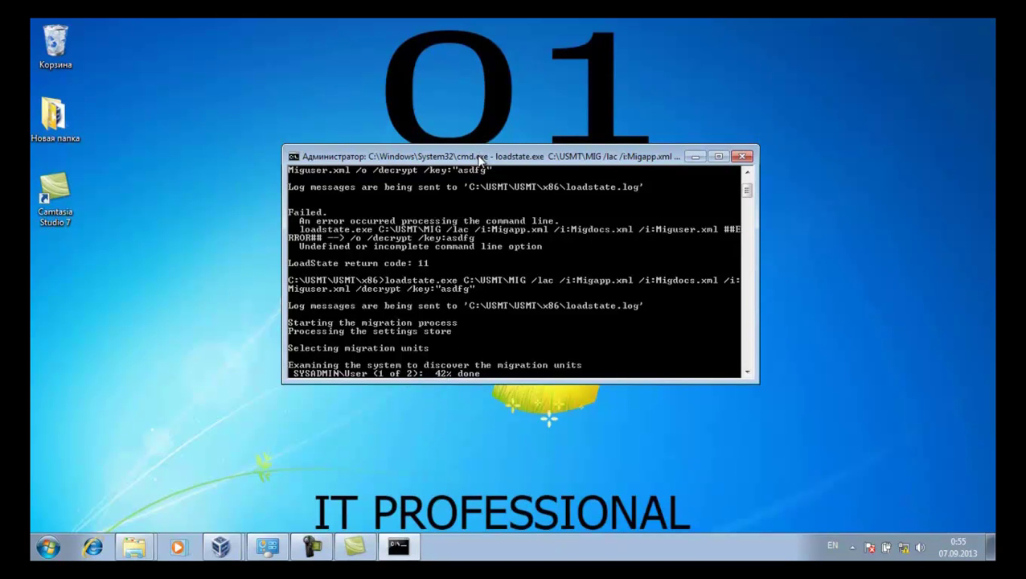
drag(479, 159, 681, 205)
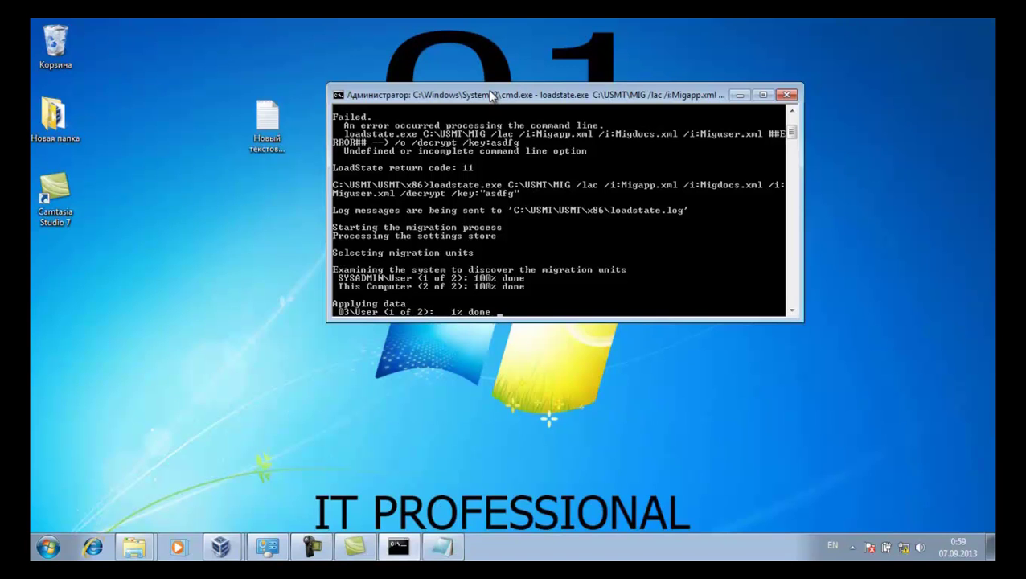
Wait for loadstate to apply data for both users, ending with Success and return code 0
drag(492, 95, 495, 92)
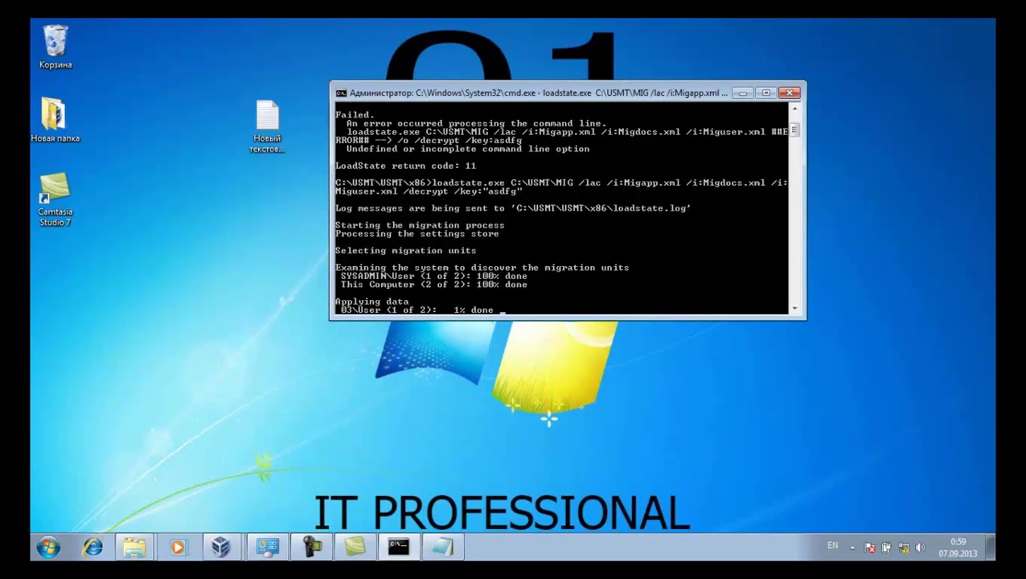
click(325, 553)
drag(523, 97, 461, 254)
drag(460, 251, 462, 249)
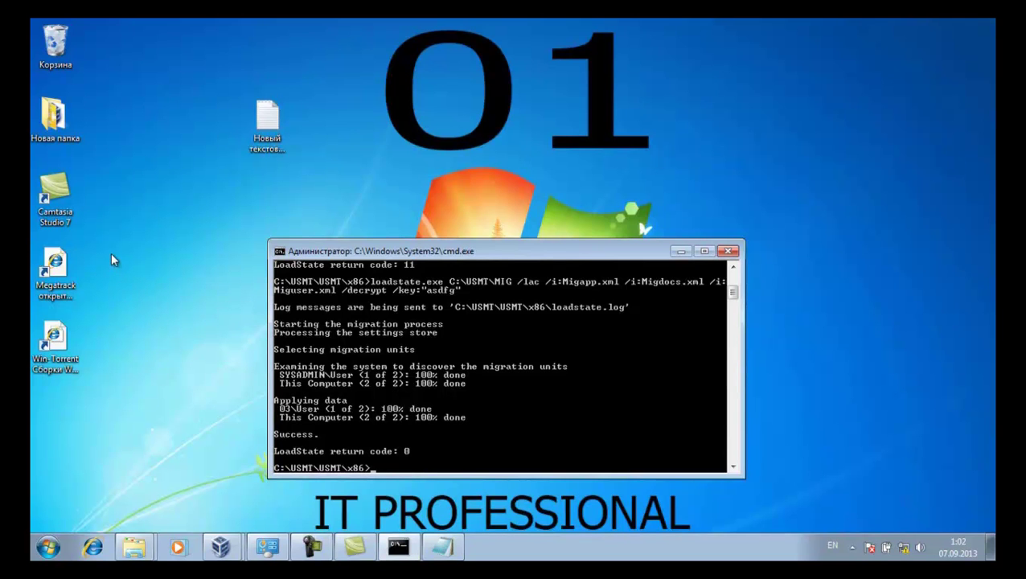
Move the LoadState console window up toward mid-screen, then bring up the screen recorder
drag(399, 255, 412, 188)
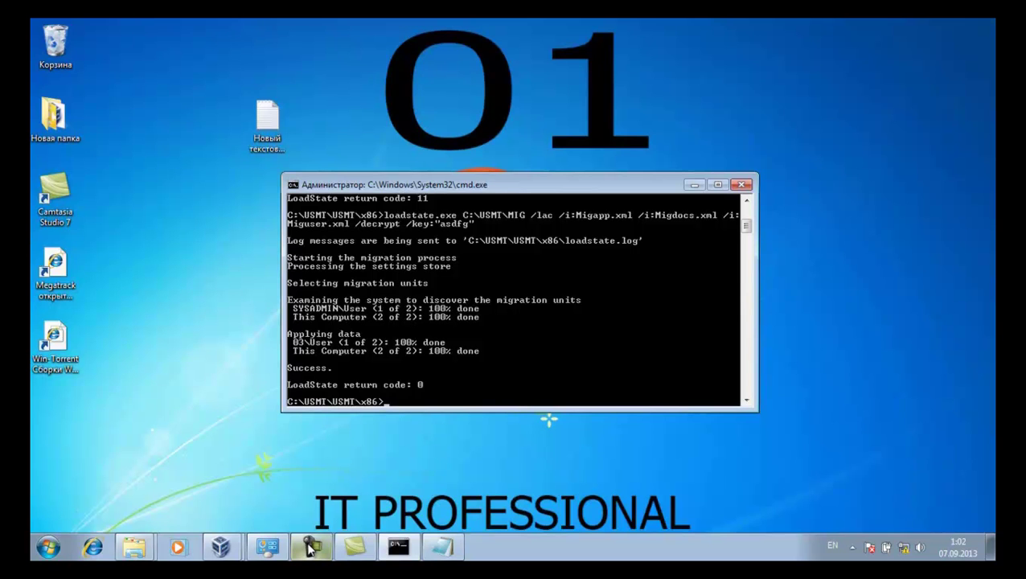
click(310, 549)
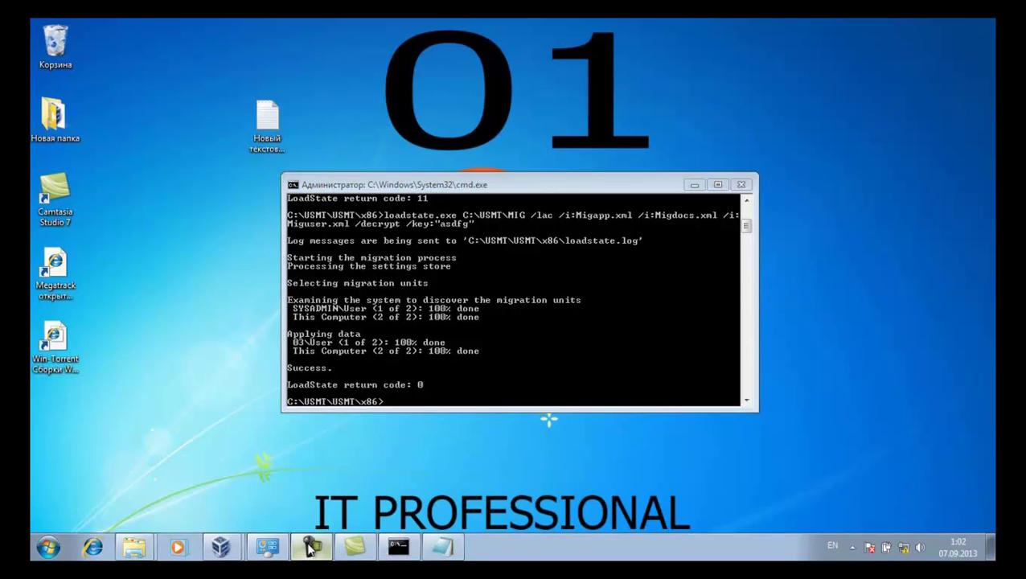